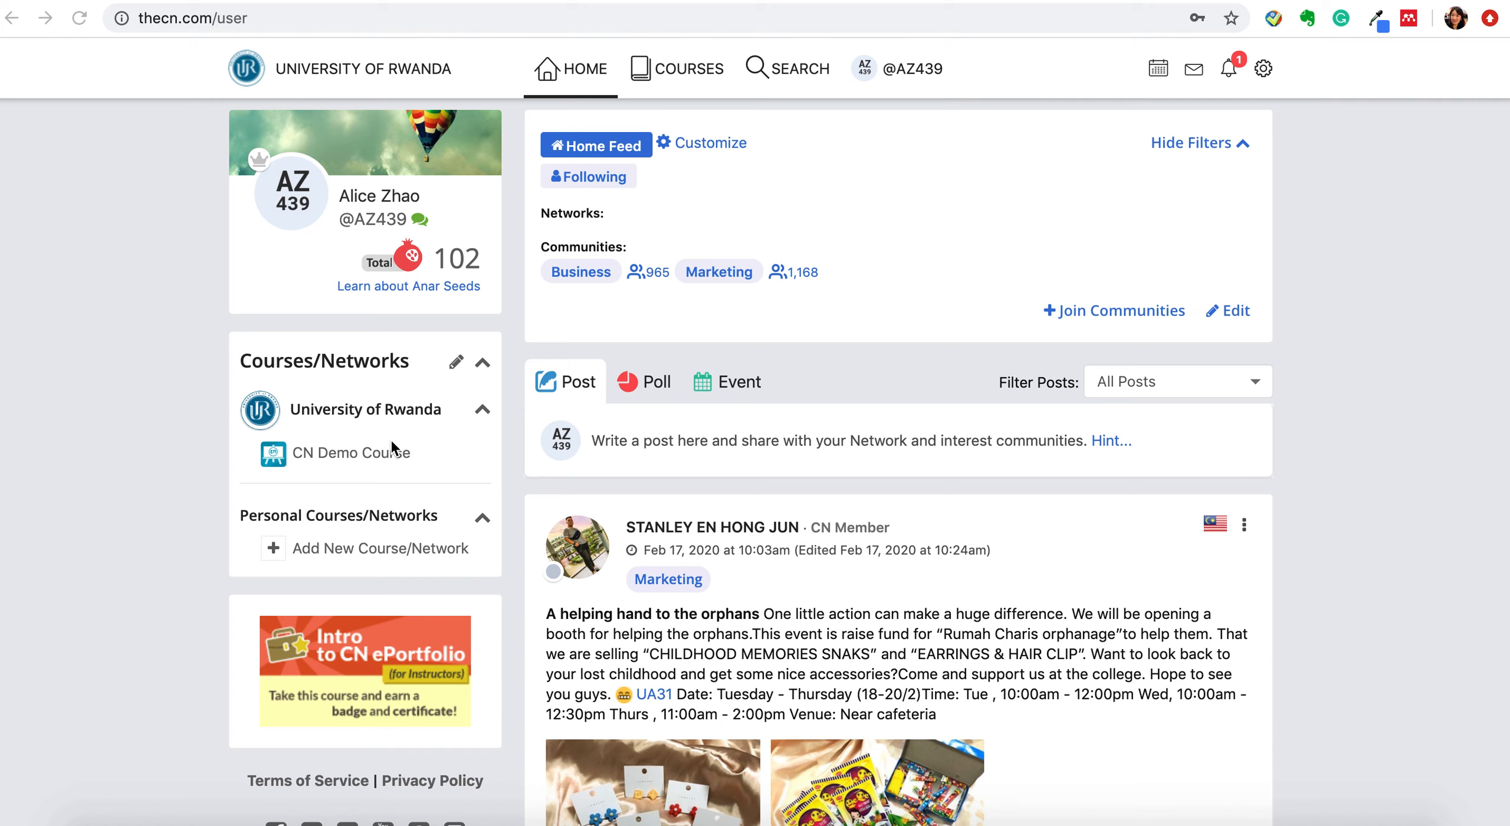
- Open the CN Demo Course and choose Information Technology as its course category
{"action": "left_click", "coordinate": [687, 74]}
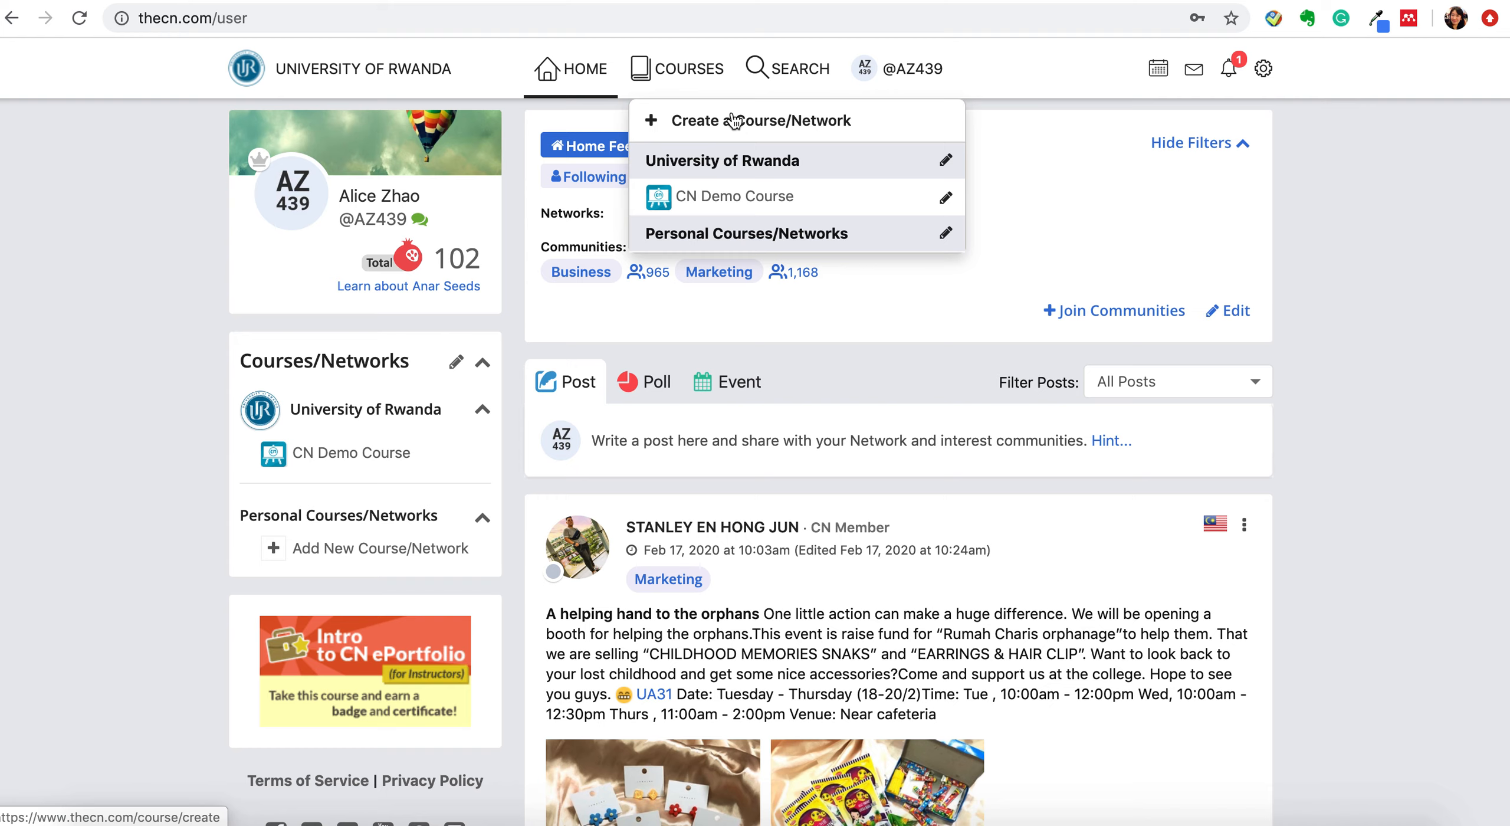
{"action": "left_click", "coordinate": [131, 309]}
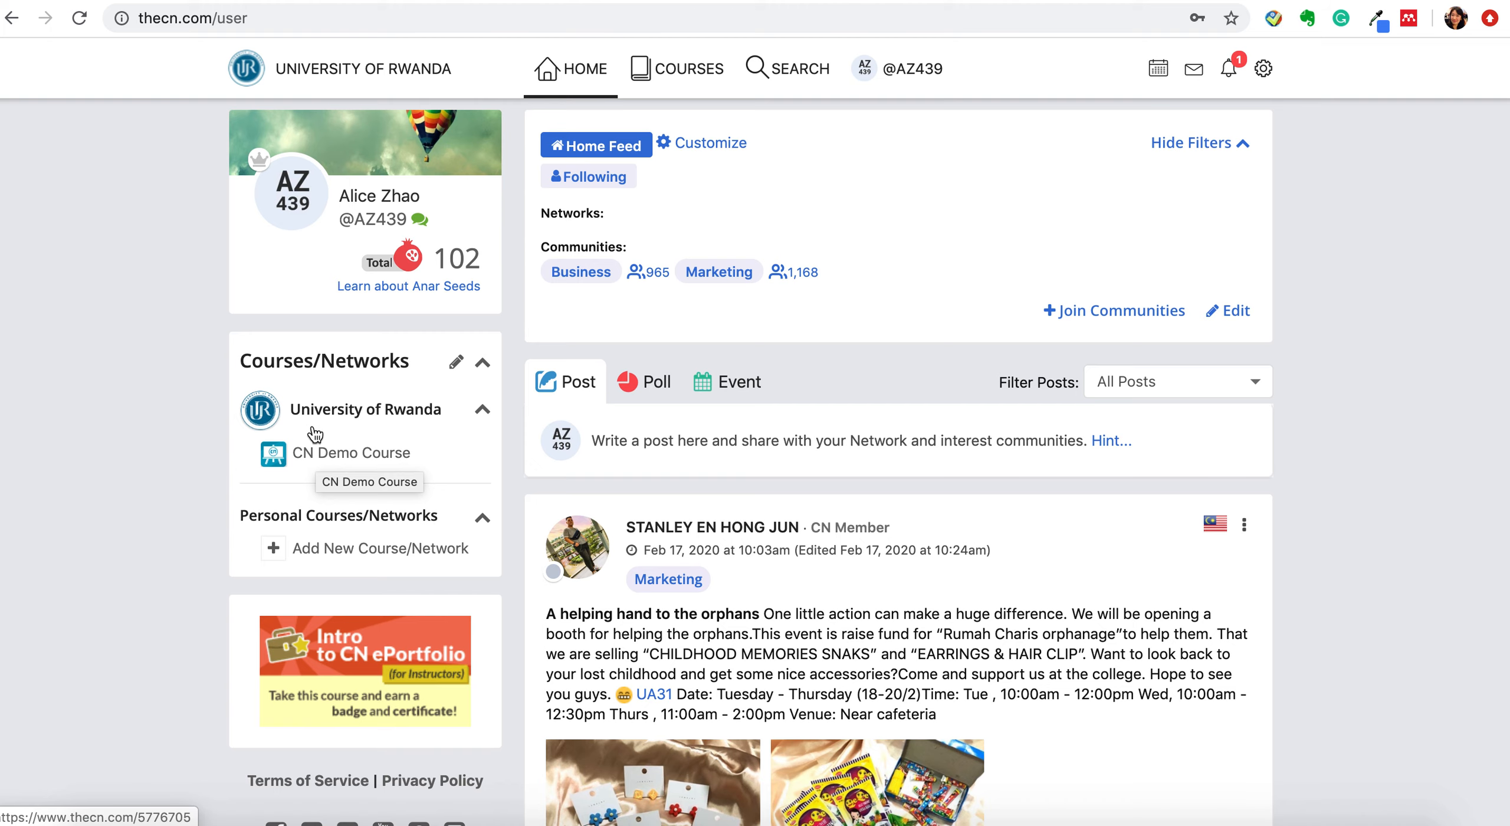
{"action": "left_click", "coordinate": [319, 454]}
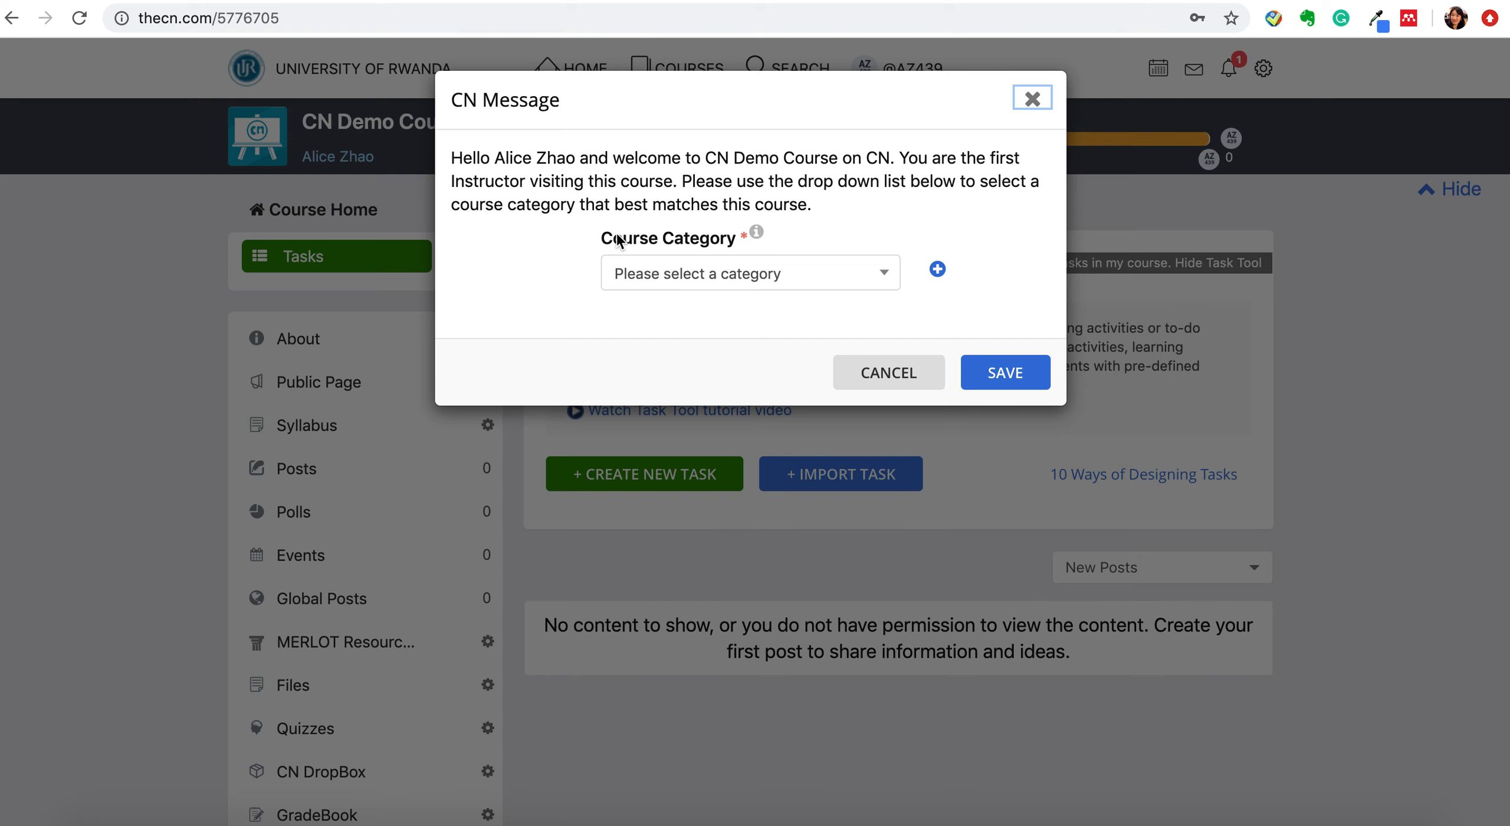
{"action": "left_click", "coordinate": [731, 275]}
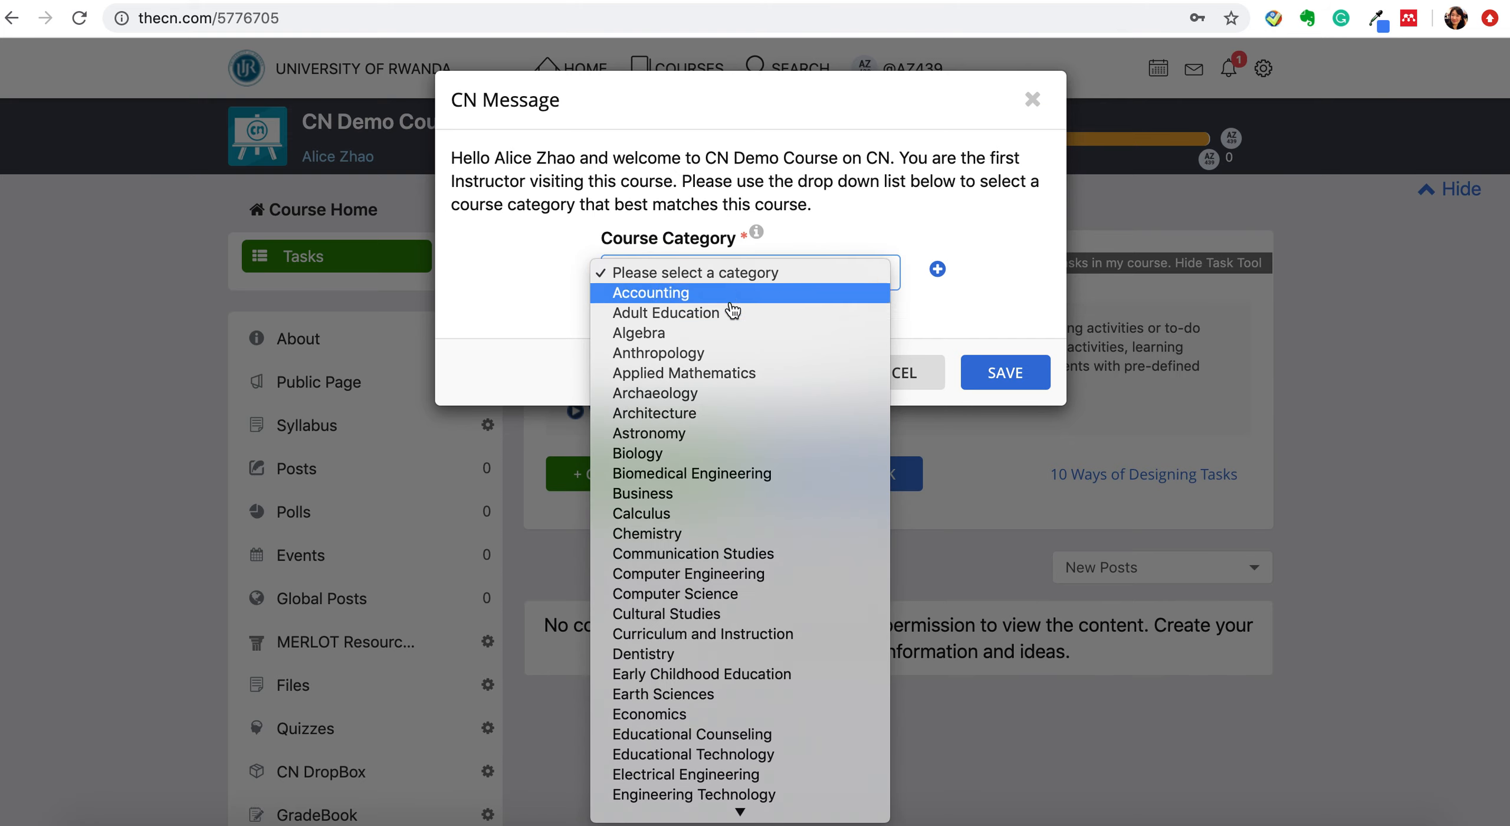
{"action": "scroll", "coordinate": [740, 543], "scroll_direction": "down", "scroll_amount": 2}
{"action": "scroll", "coordinate": [740, 544], "scroll_direction": "down", "scroll_amount": 6}
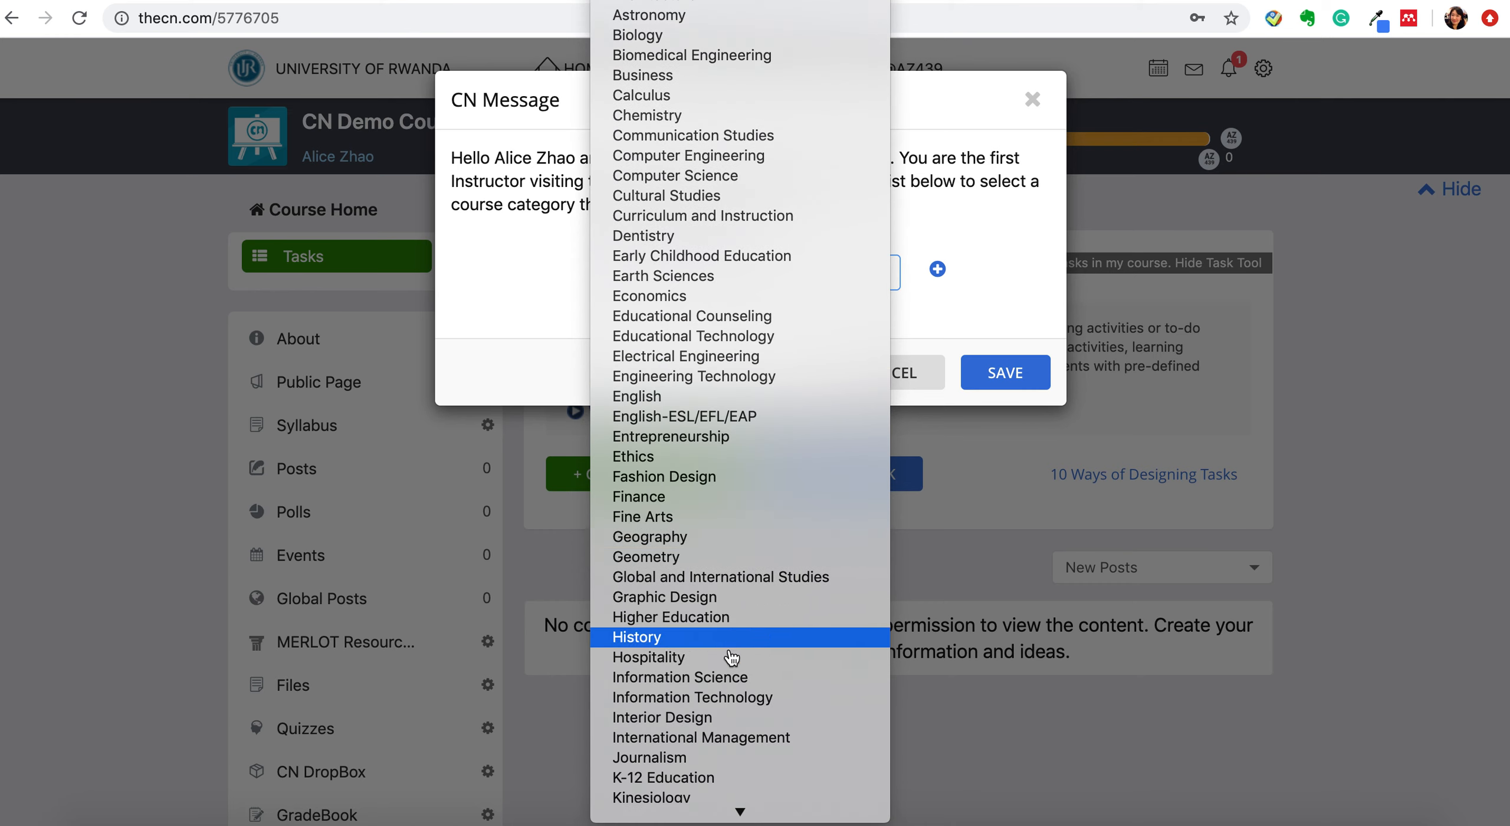
{"action": "left_click", "coordinate": [731, 701]}
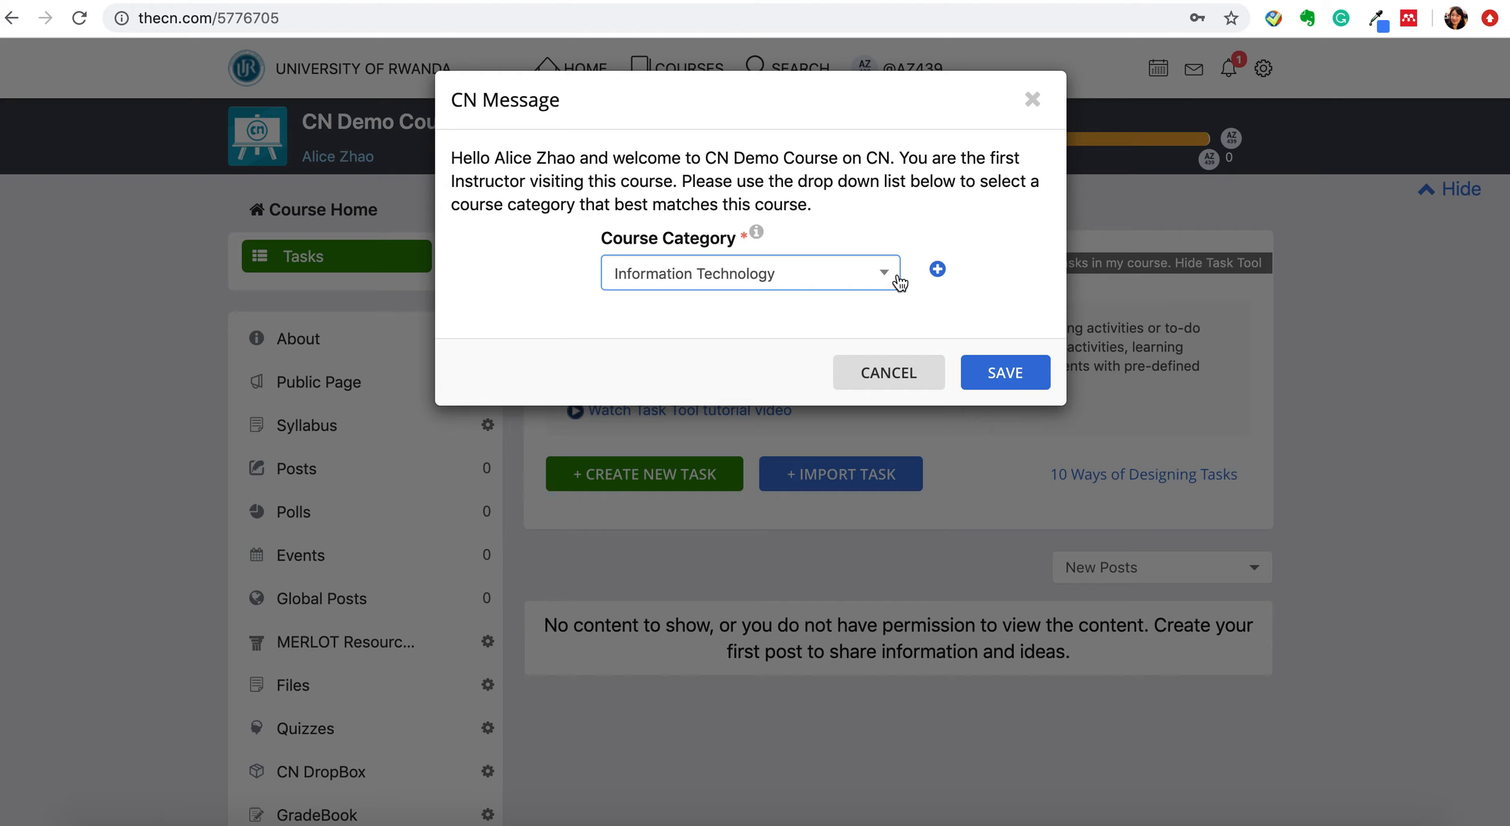
- Add a second course category field and delete it again without choosing a category
{"action": "left_click", "coordinate": [940, 271]}
{"action": "left_click", "coordinate": [869, 324]}
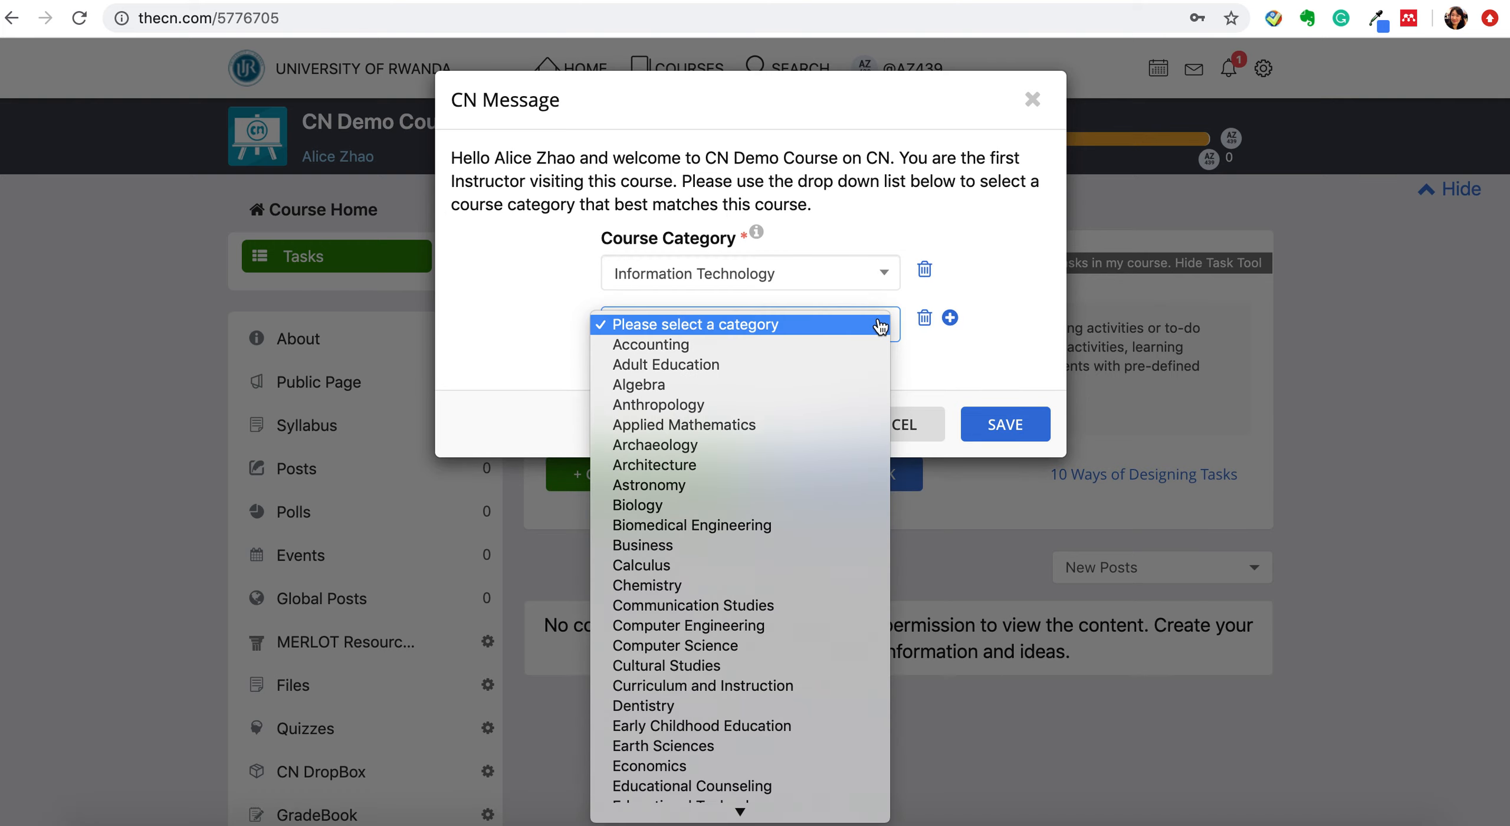
{"action": "left_click", "coordinate": [927, 319]}
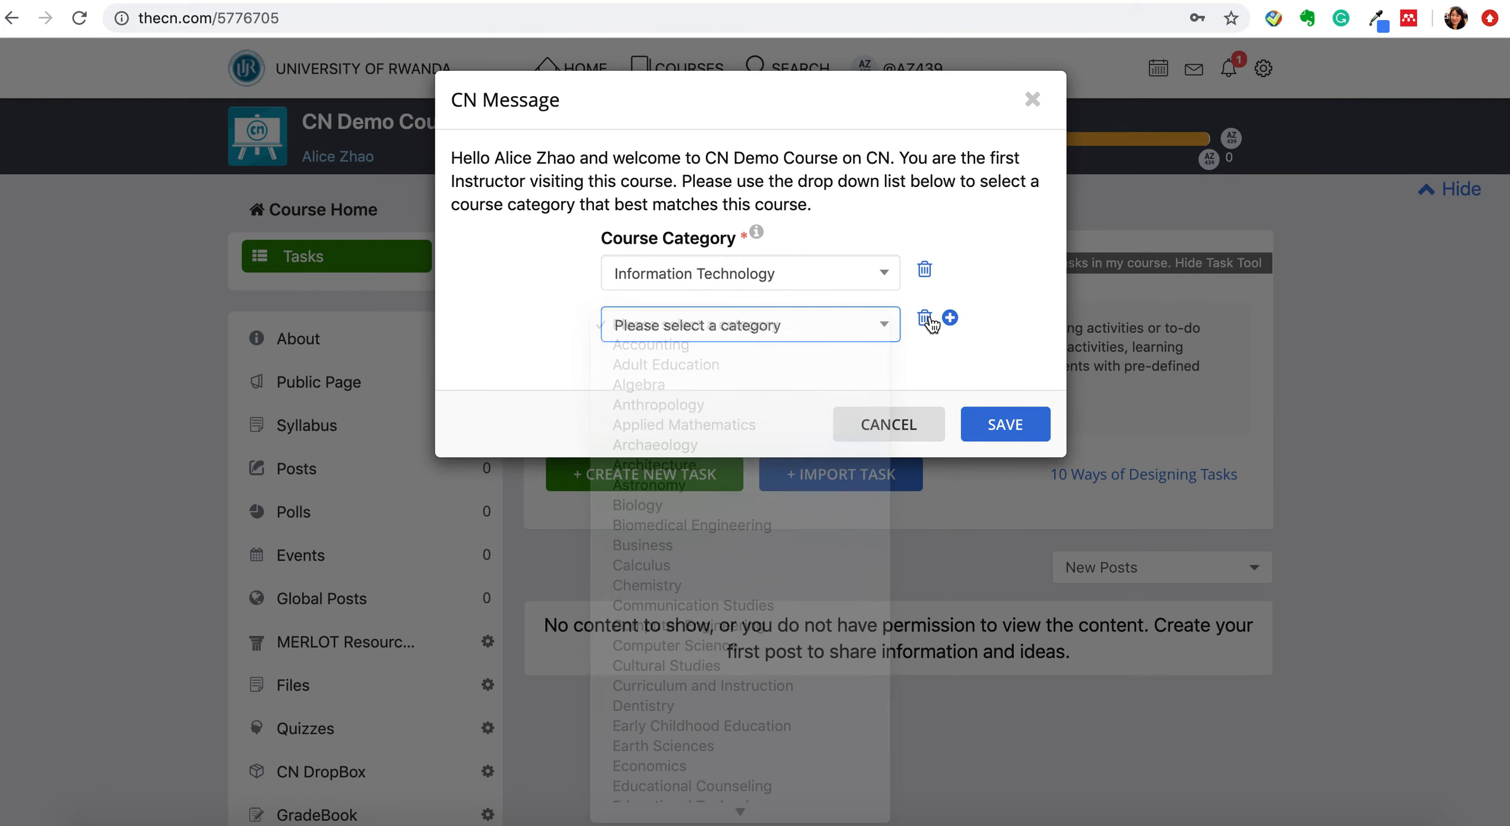
{"action": "left_click", "coordinate": [929, 322]}
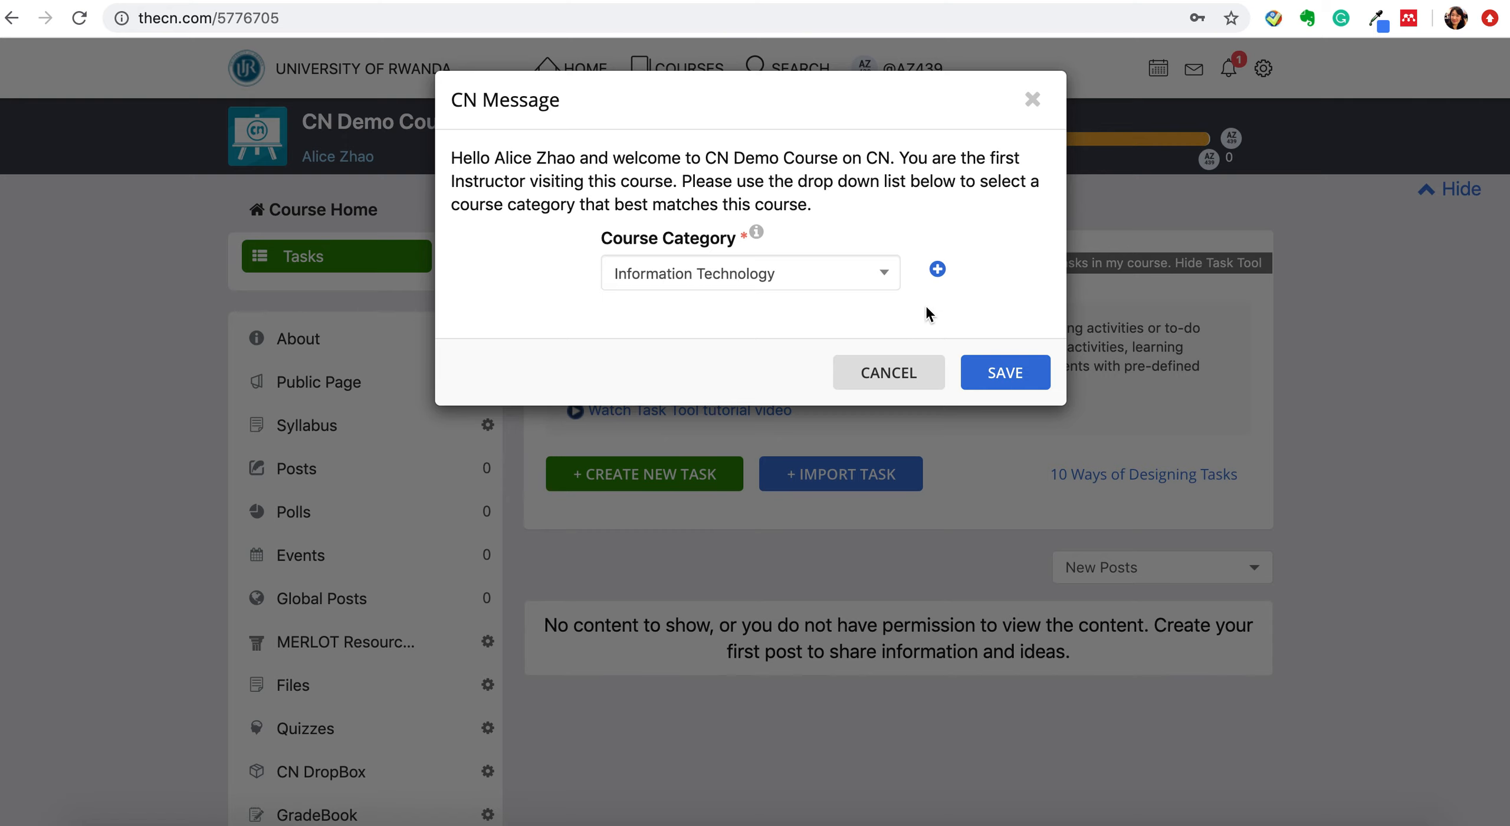
- Try the Other course category with its custom name field, and switch the category back to Information Technology
{"action": "left_click", "coordinate": [882, 276]}
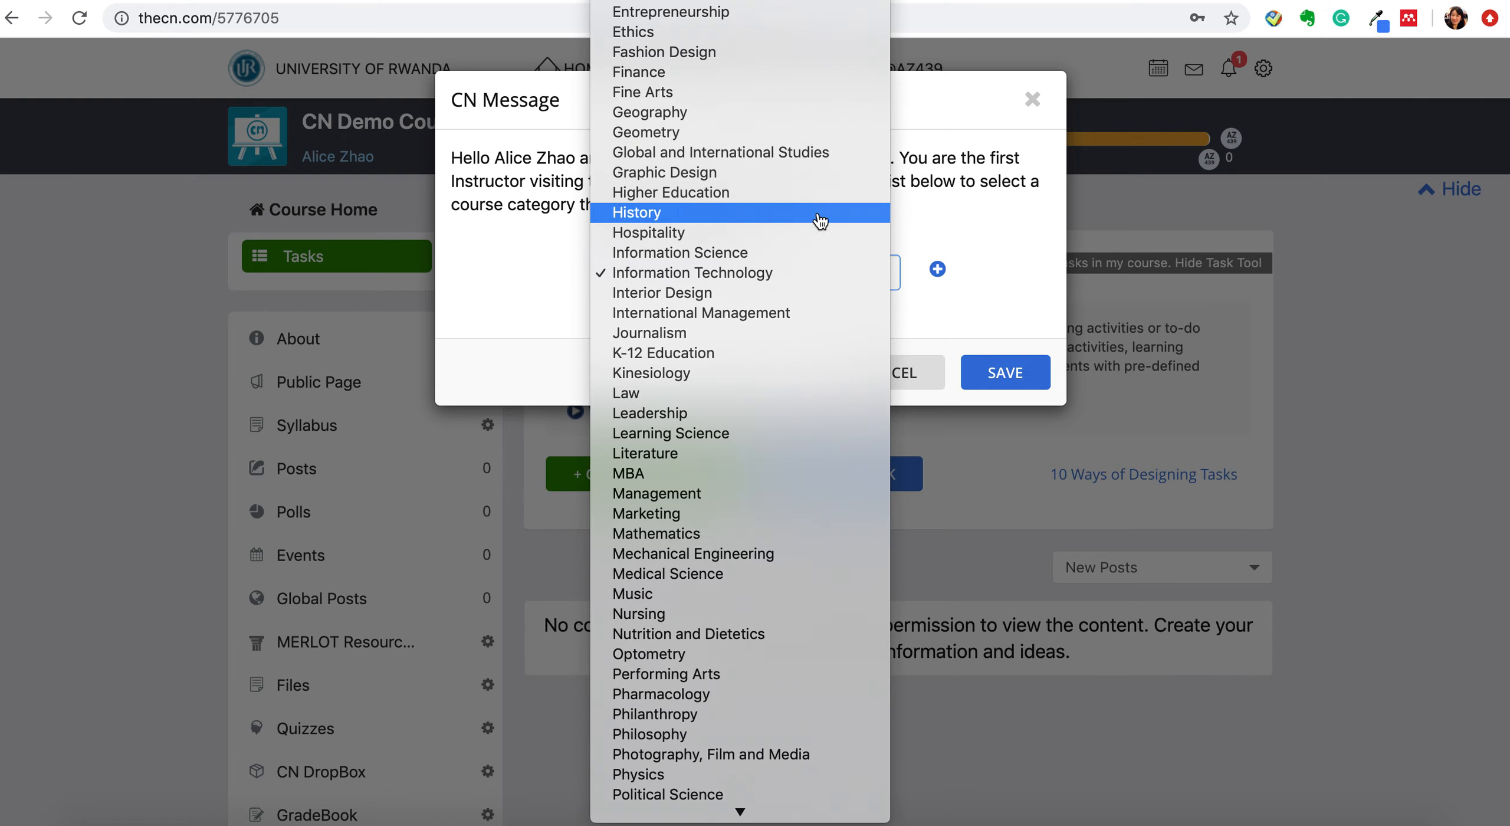
{"action": "scroll", "coordinate": [774, 754], "scroll_direction": "down", "scroll_amount": 5}
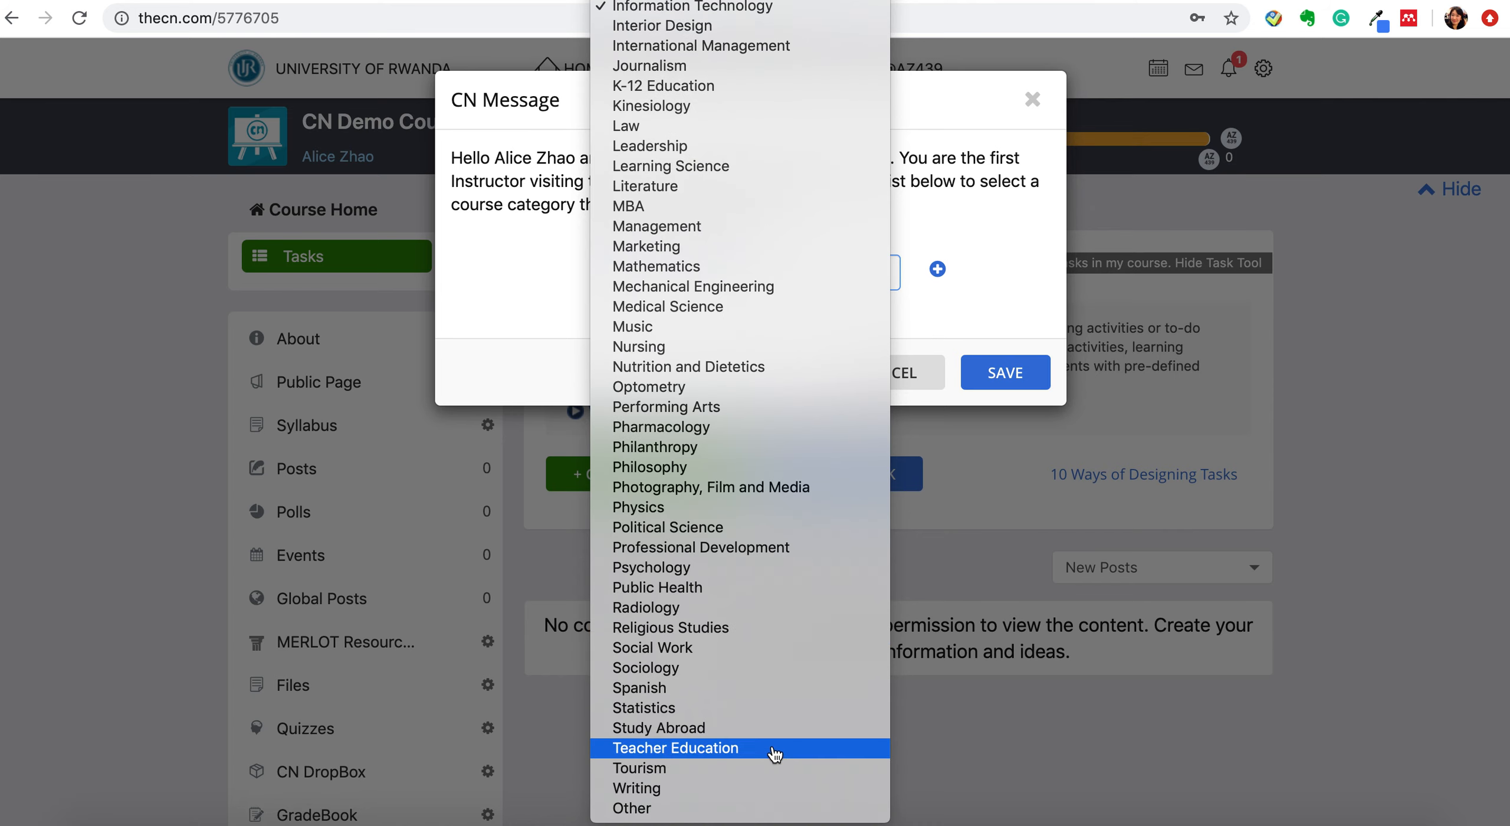
{"action": "left_click", "coordinate": [740, 811]}
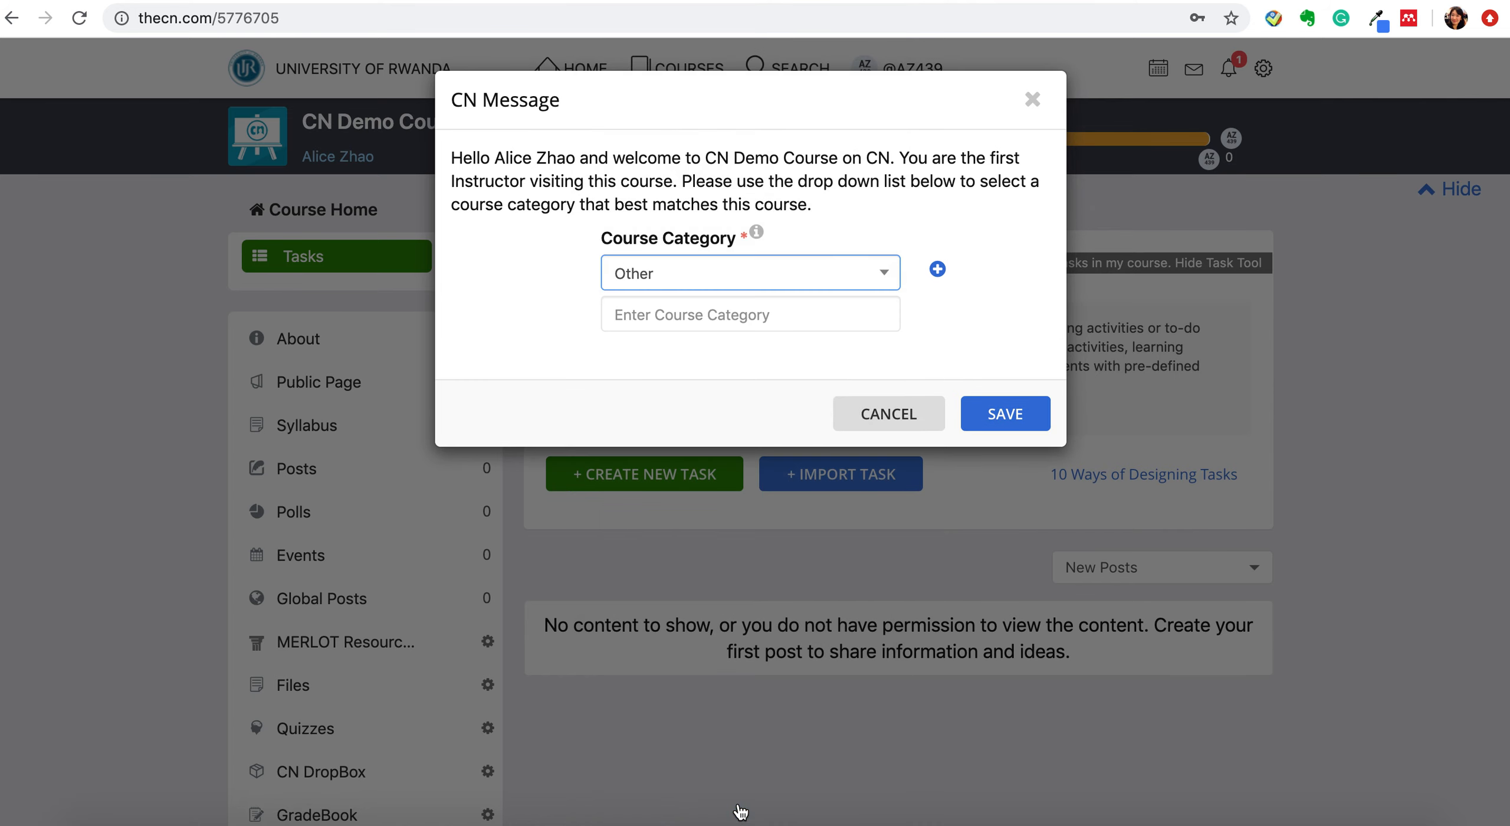
{"action": "left_click", "coordinate": [792, 321]}
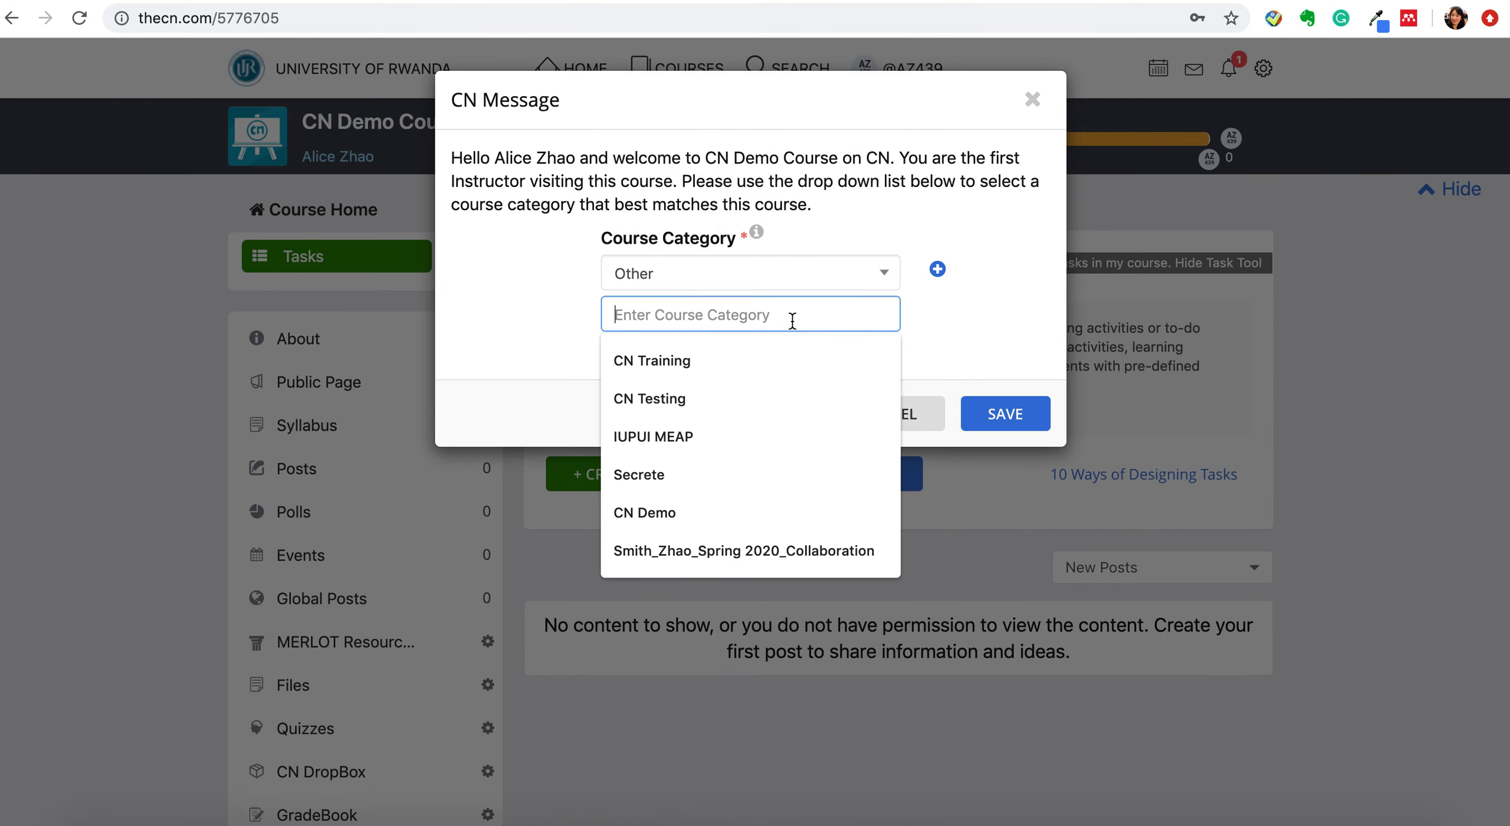
{"action": "left_click", "coordinate": [882, 283]}
{"action": "scroll", "coordinate": [843, 187], "scroll_direction": "up", "scroll_amount": 8}
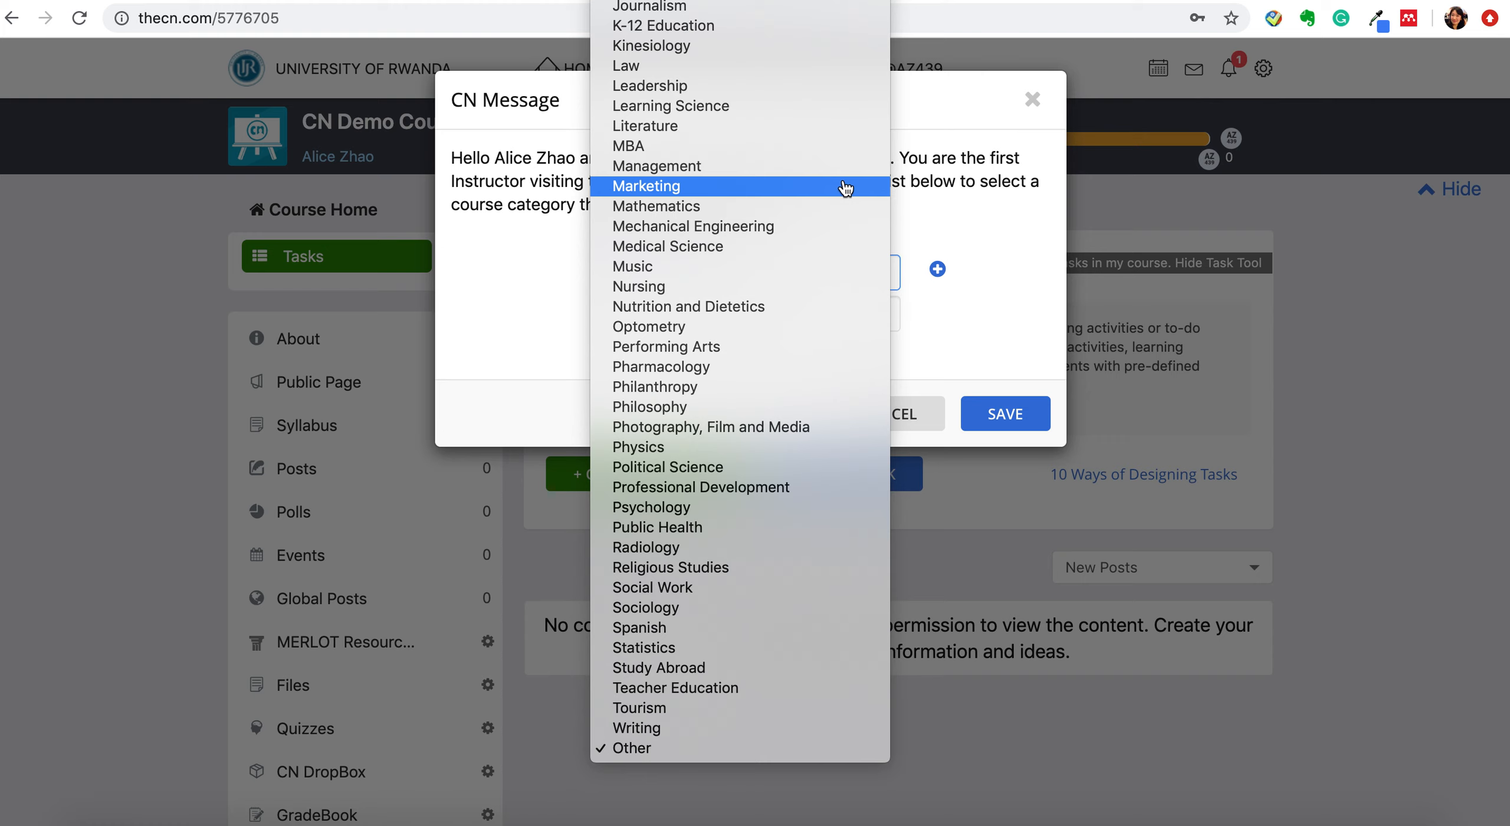
{"action": "scroll", "coordinate": [844, 188], "scroll_direction": "up", "scroll_amount": 5}
{"action": "left_click", "coordinate": [838, 99]}
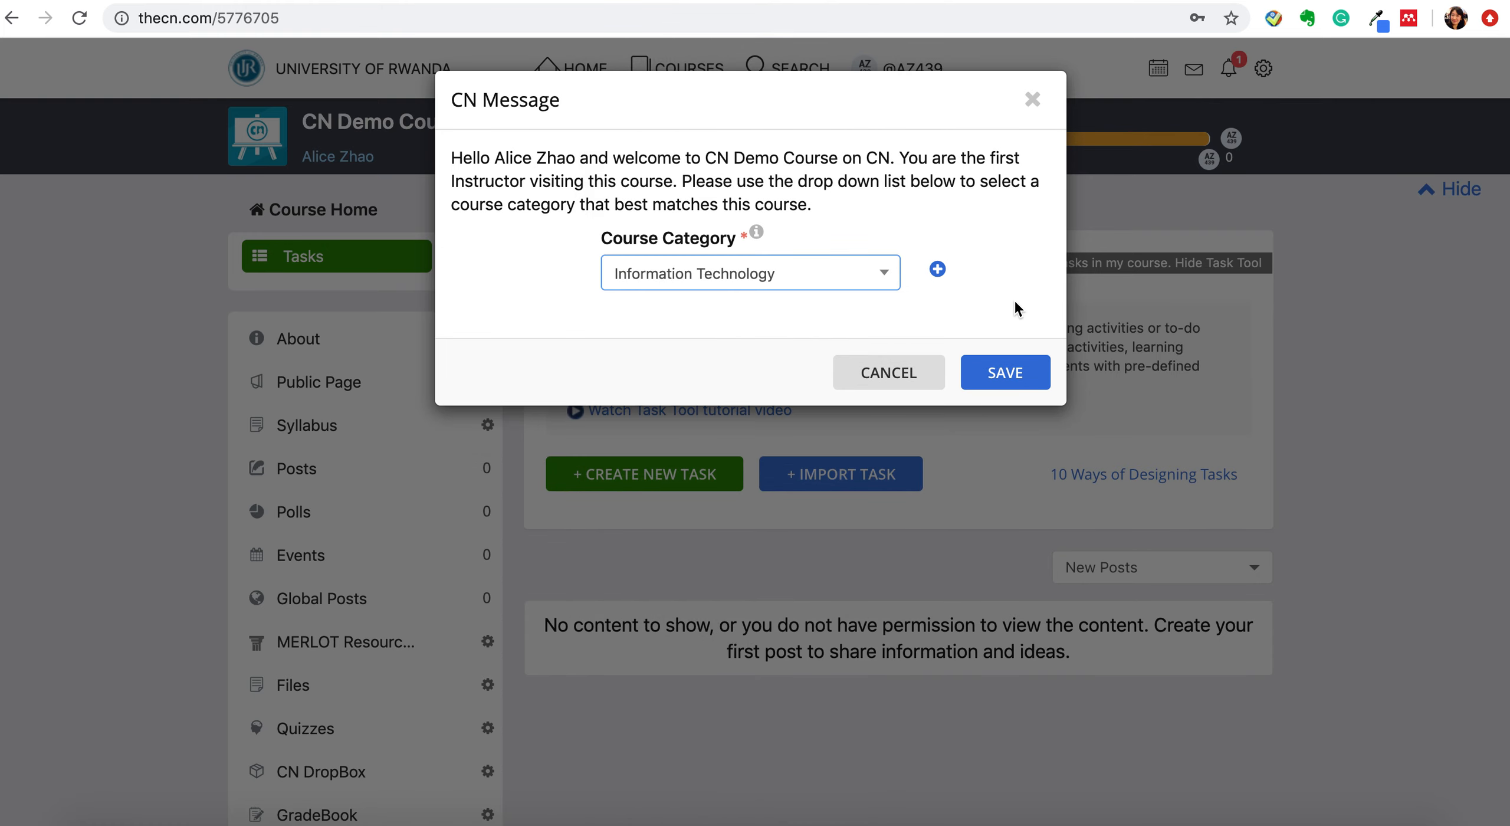
- Save the course category and open the Global Class Settings of the course
{"action": "left_click", "coordinate": [1019, 371]}
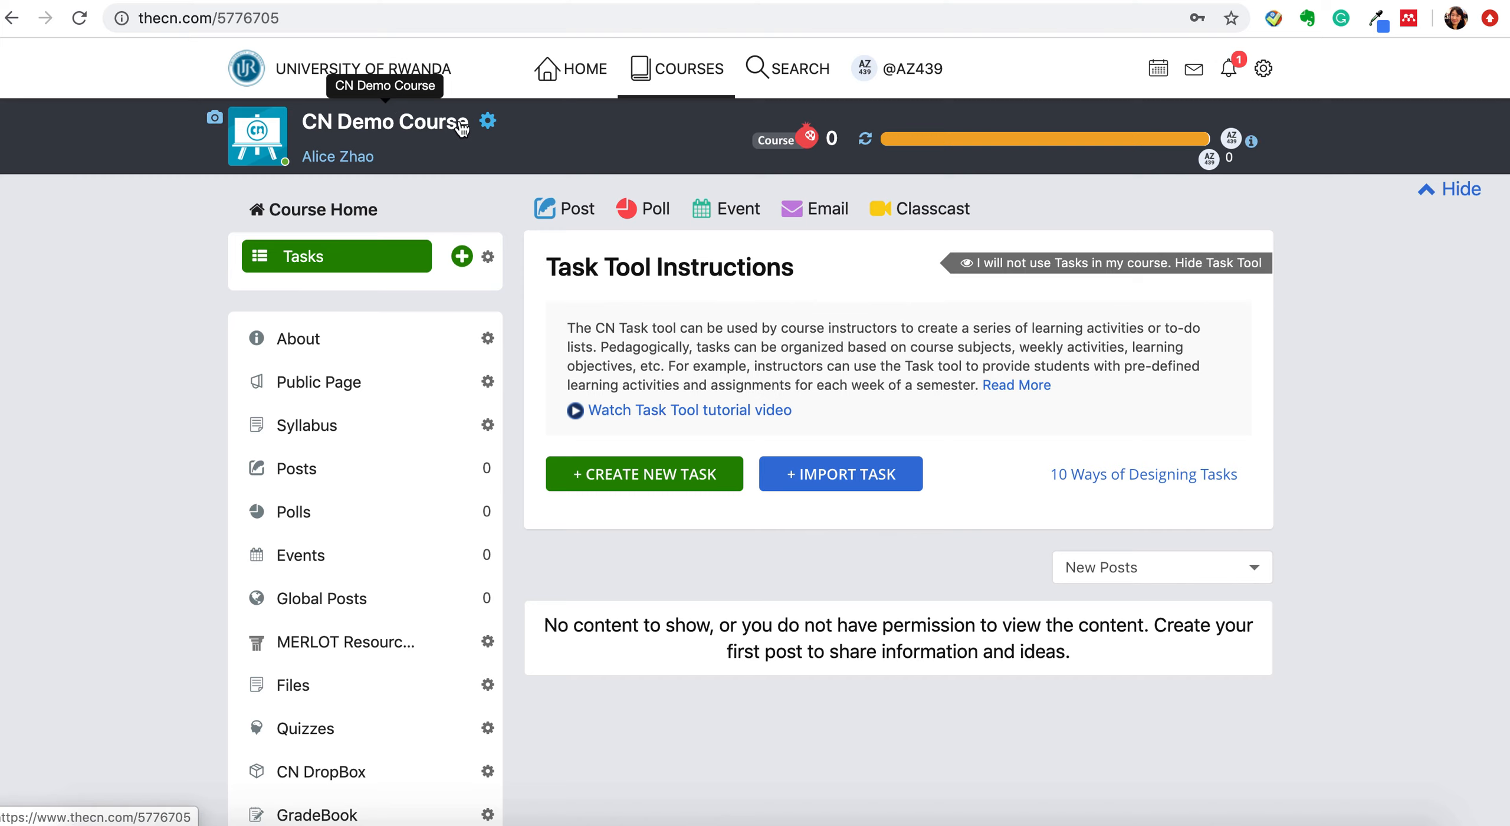
{"action": "left_click", "coordinate": [487, 120]}
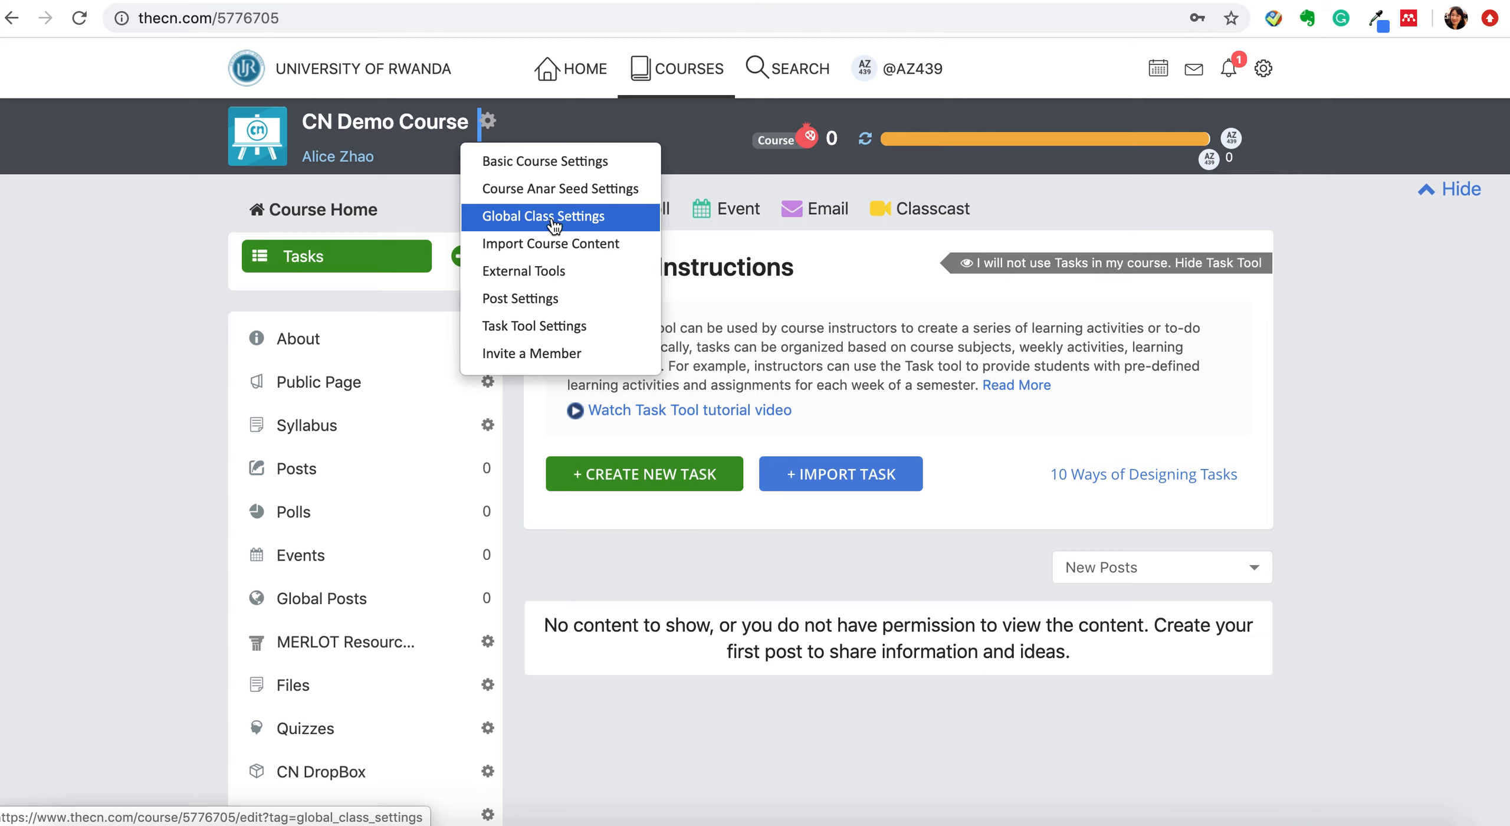
{"action": "left_click", "coordinate": [527, 218]}
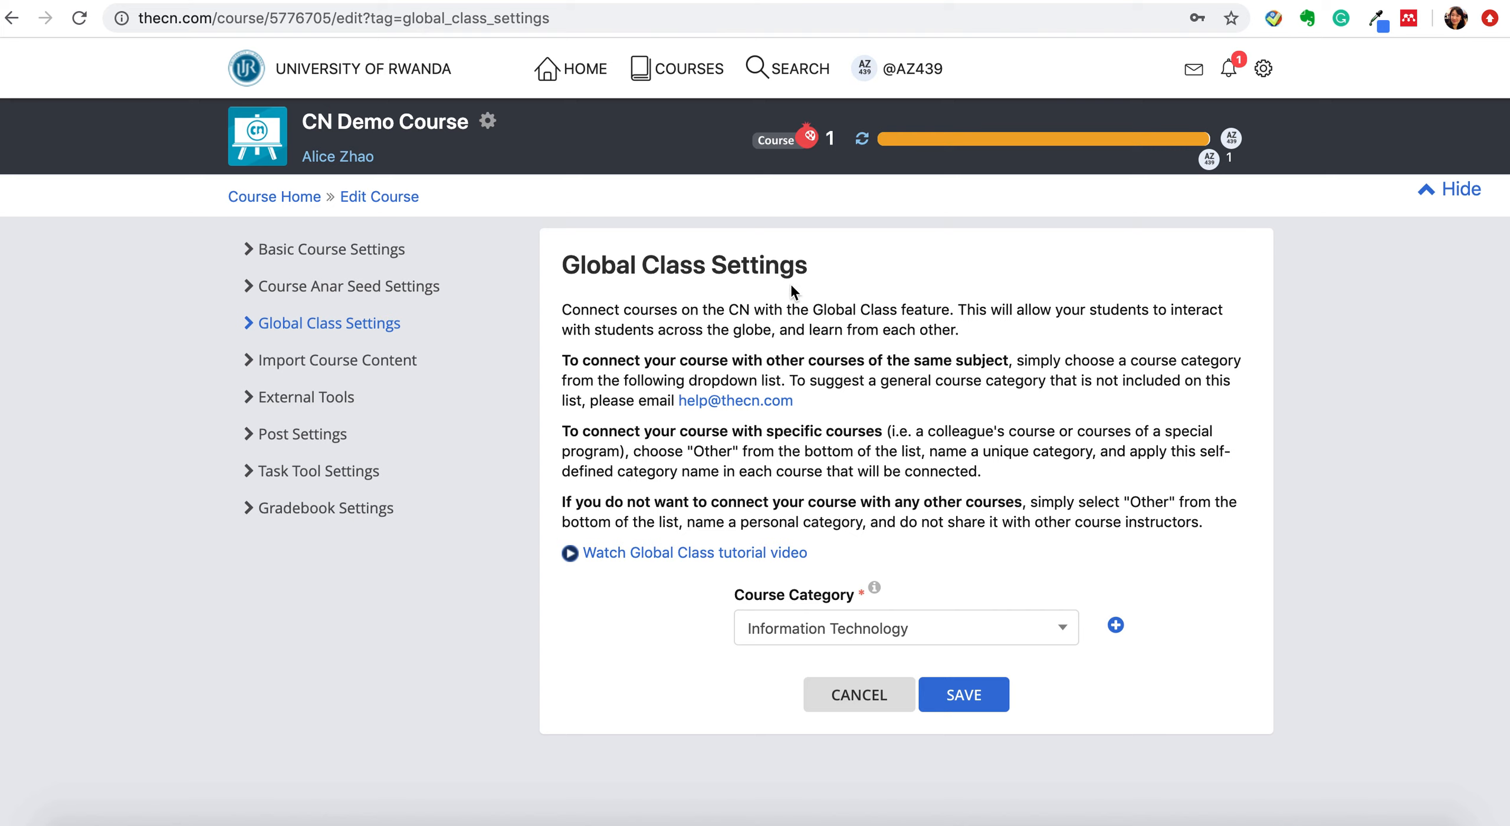
- Open the Basic Course Settings and review the available fields from course name down to the dates
{"action": "left_click", "coordinate": [493, 123]}
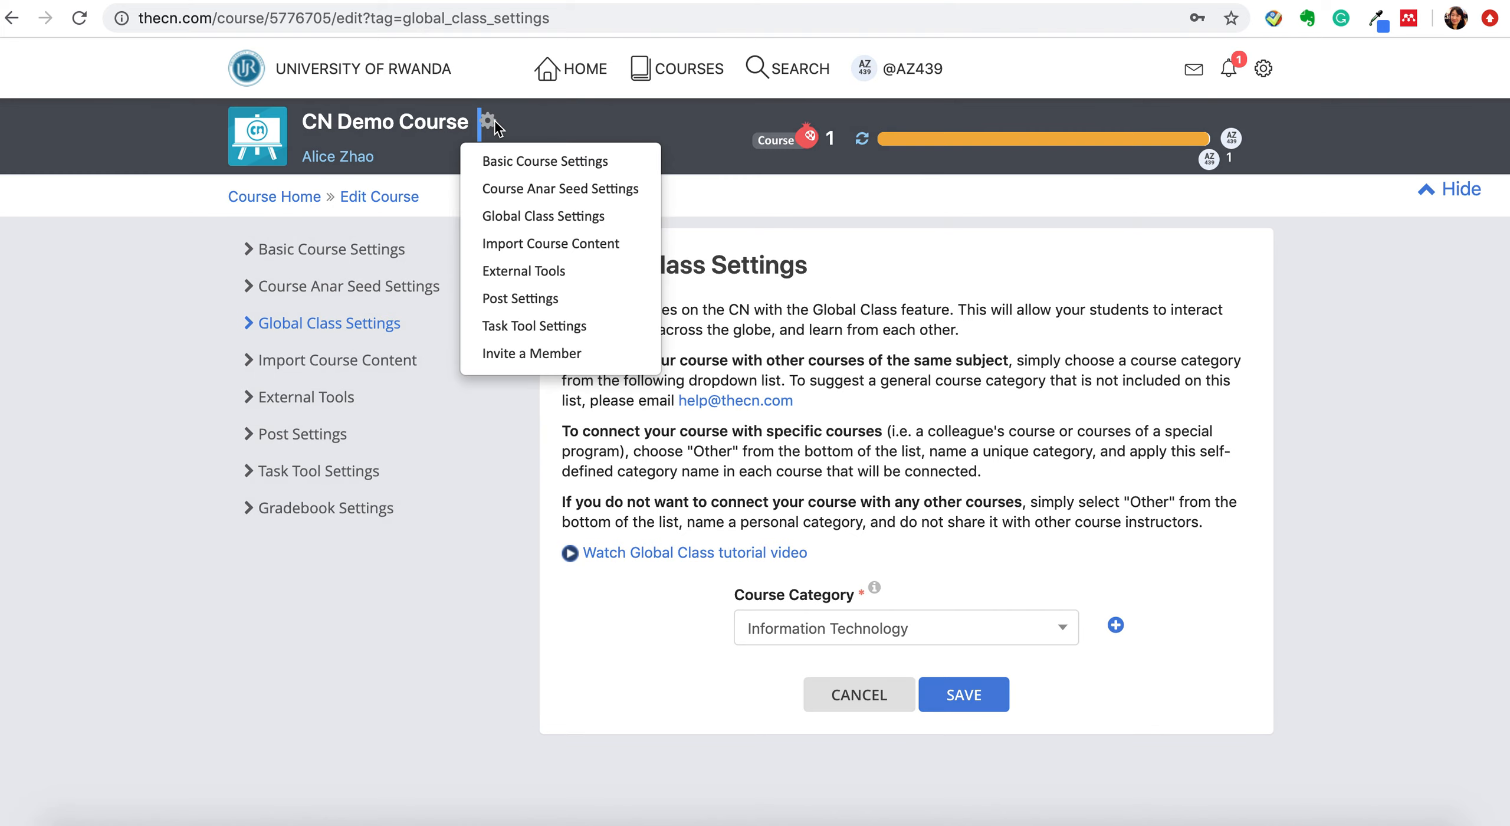
{"action": "left_click", "coordinate": [502, 161]}
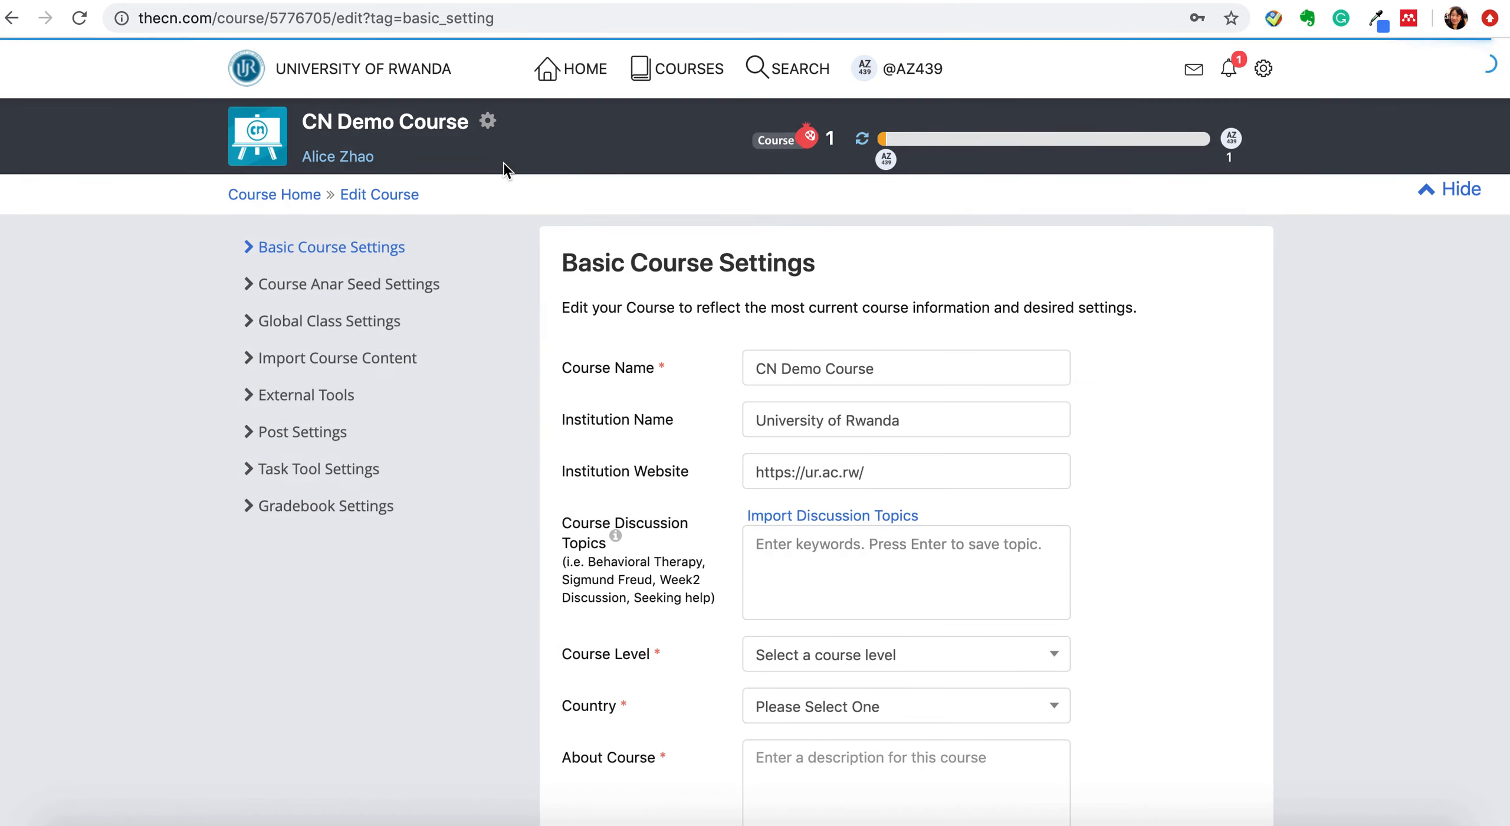
{"action": "scroll", "coordinate": [905, 395], "scroll_direction": "down", "scroll_amount": 3}
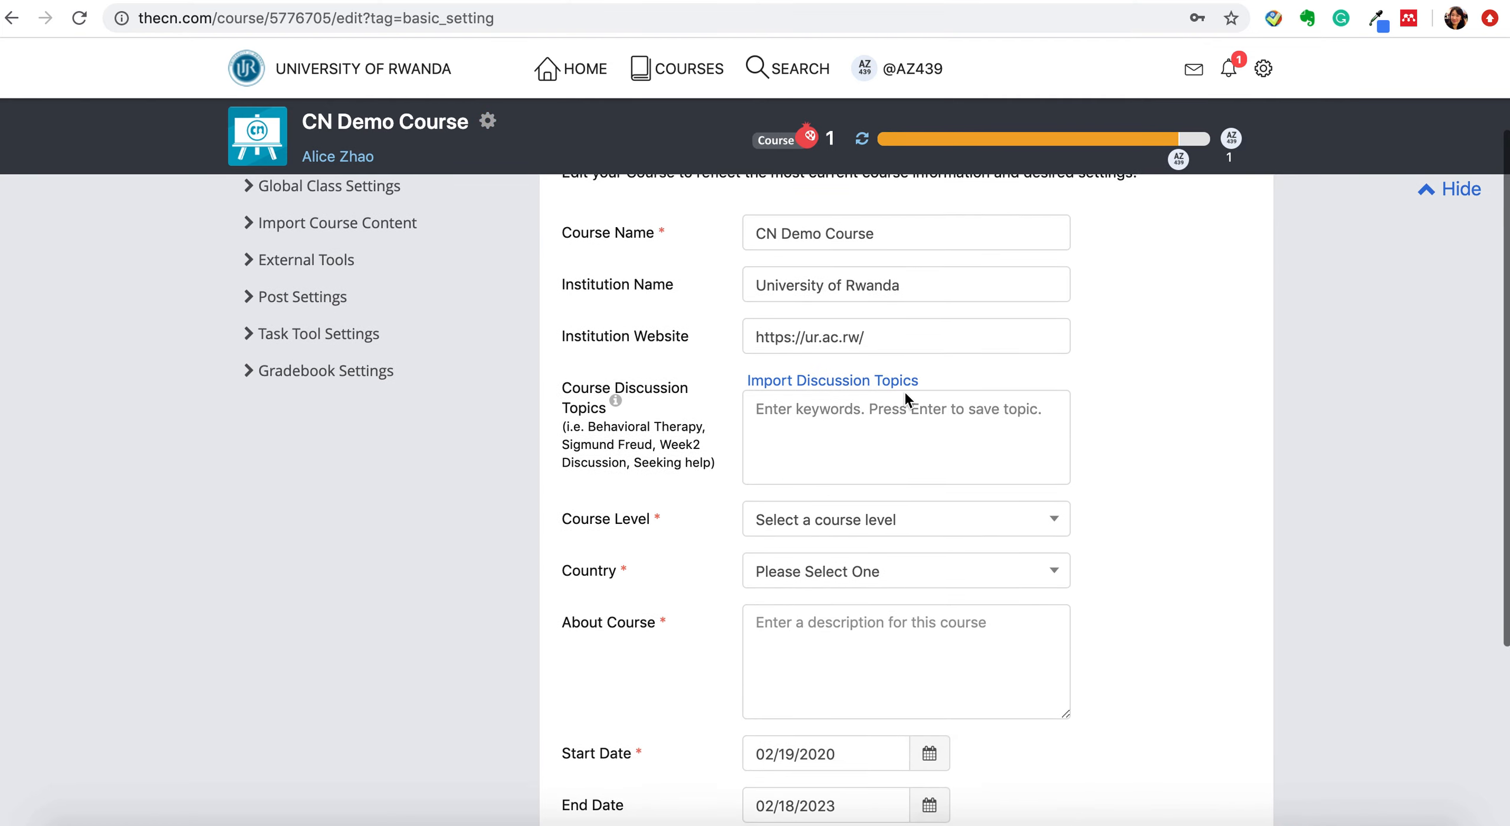
{"action": "scroll", "coordinate": [905, 394], "scroll_direction": "down", "scroll_amount": 2}
{"action": "scroll", "coordinate": [905, 395], "scroll_direction": "down", "scroll_amount": 1}
{"action": "scroll", "coordinate": [905, 395], "scroll_direction": "up", "scroll_amount": 5}
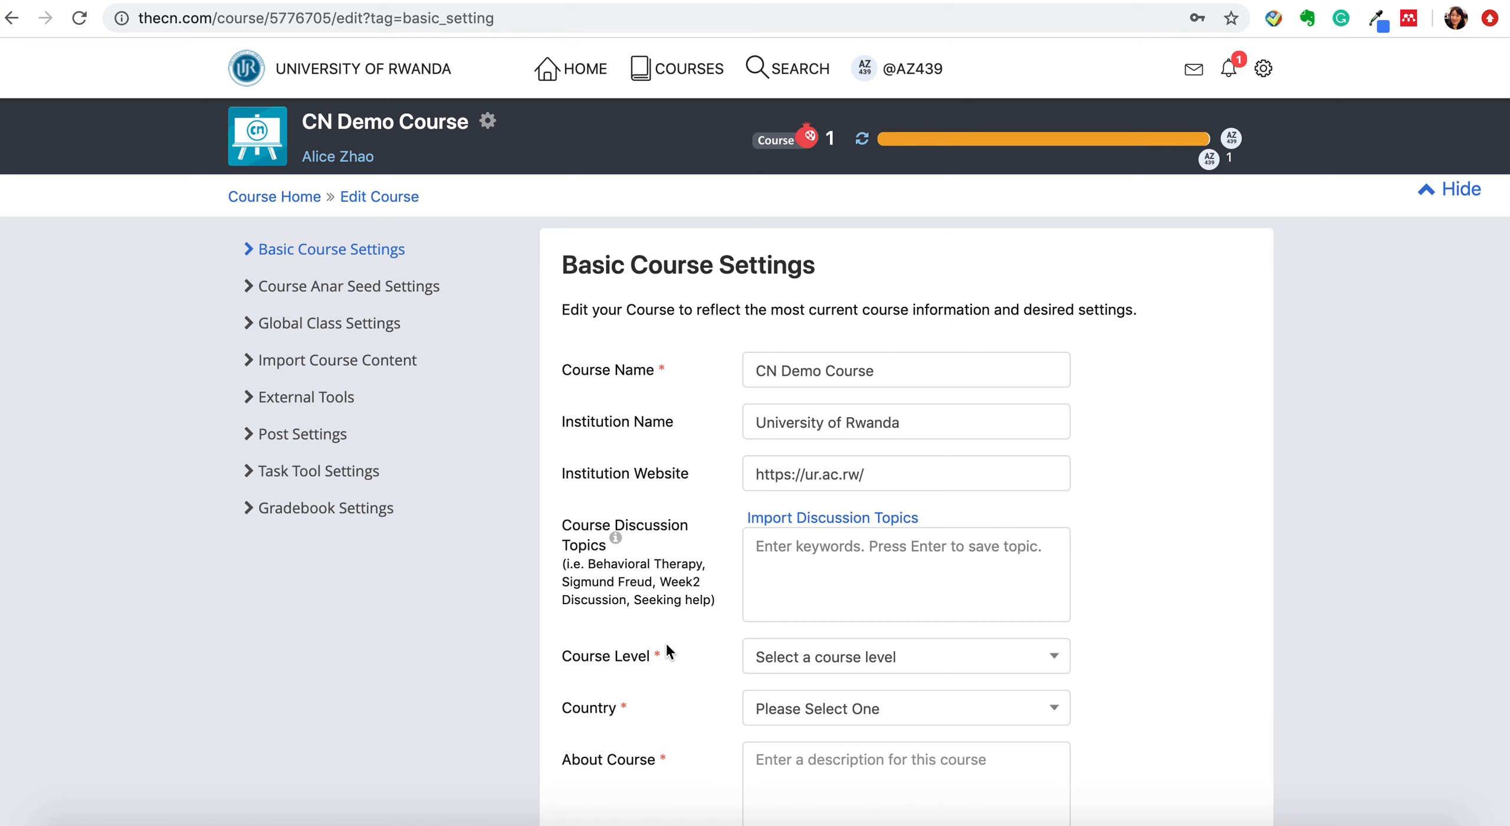
{"action": "scroll", "coordinate": [665, 641], "scroll_direction": "down", "scroll_amount": 3}
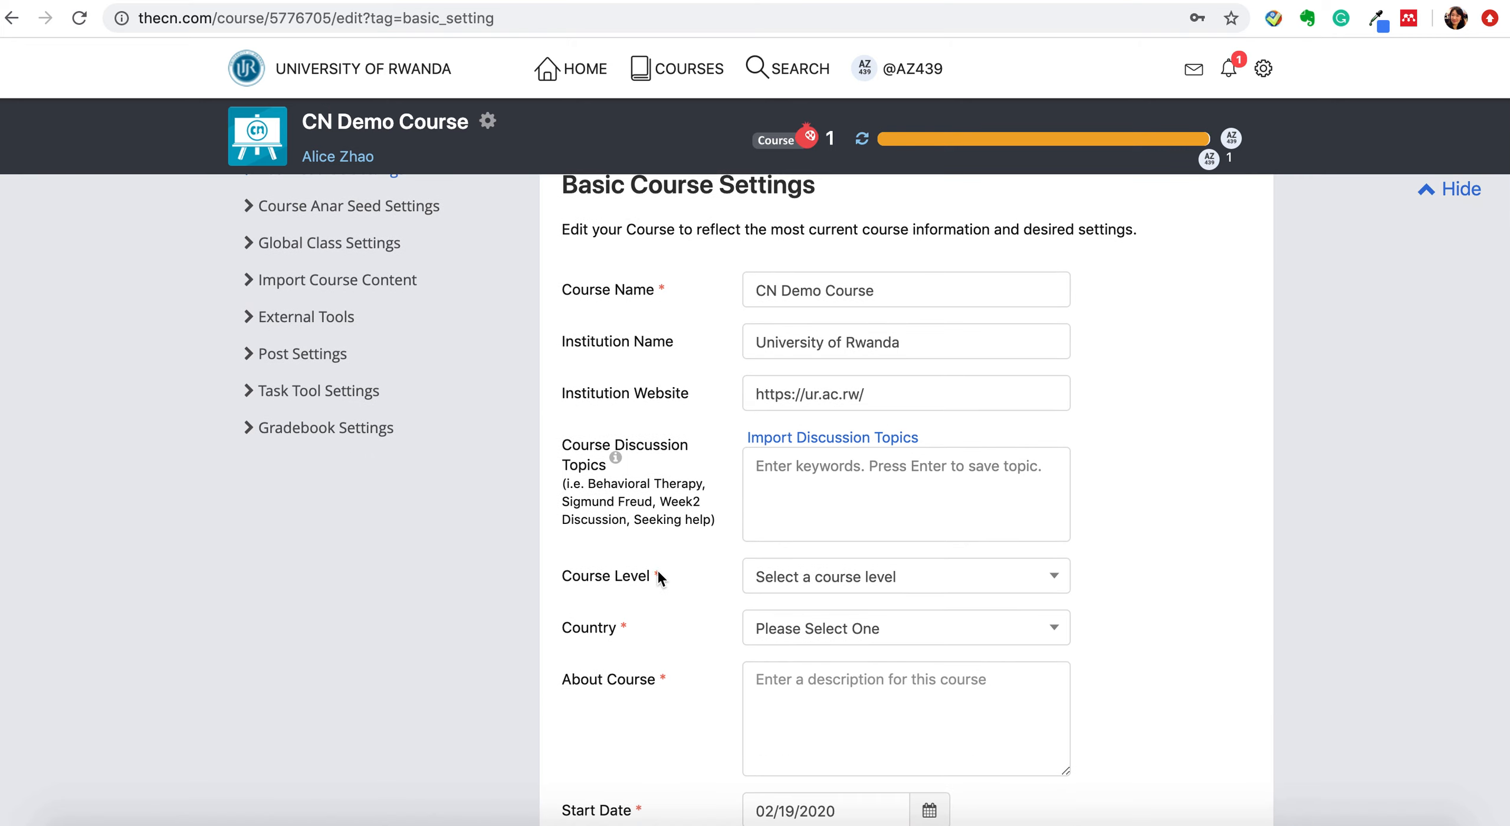
{"action": "scroll", "coordinate": [675, 696], "scroll_direction": "down", "scroll_amount": 3}
{"action": "scroll", "coordinate": [675, 696], "scroll_direction": "up", "scroll_amount": 6}
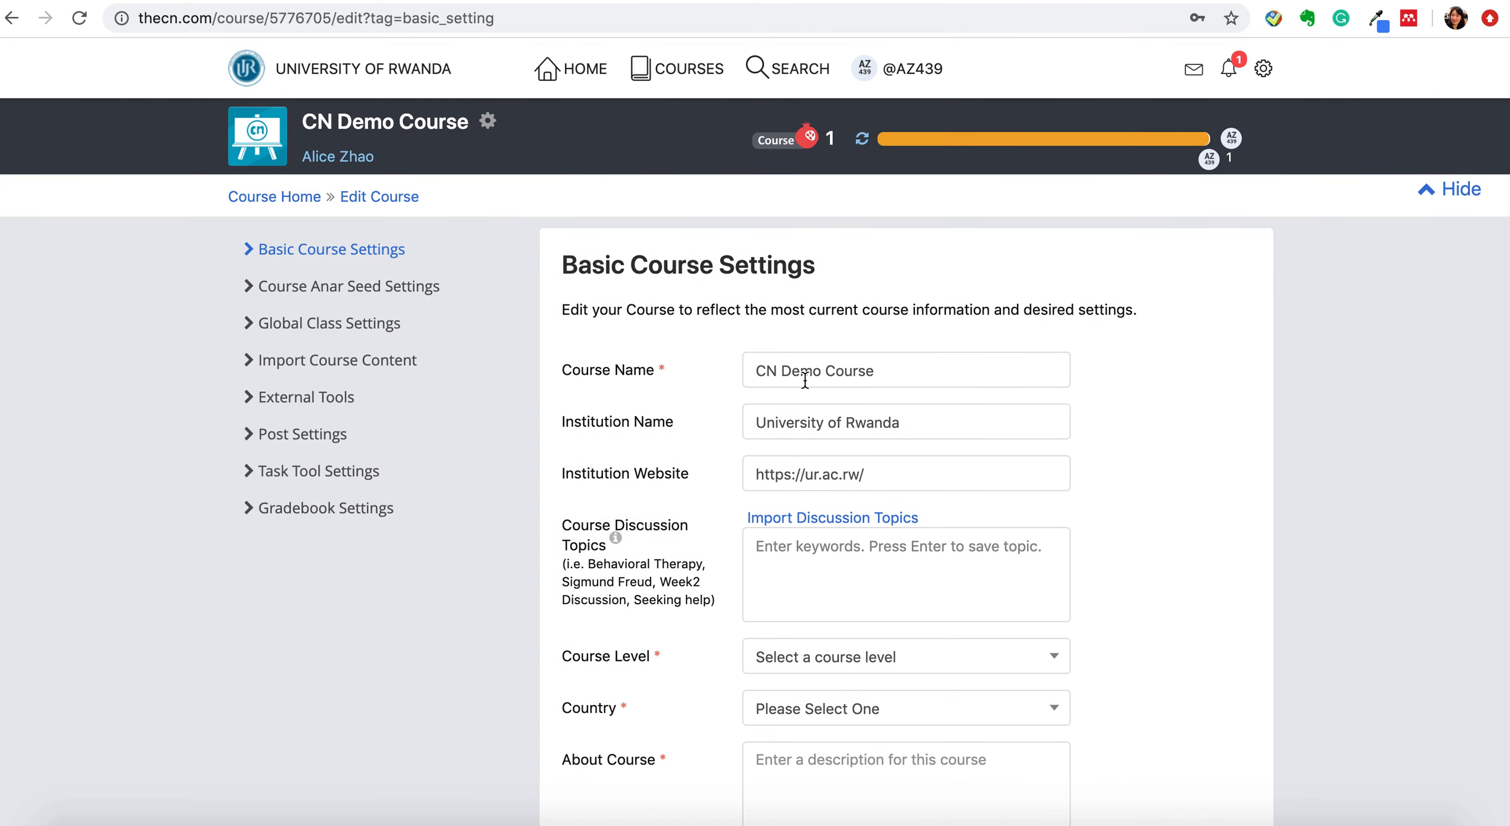
- Change the course name to Intro to Information Technology
{"action": "left_click_drag", "start_coordinate": [902, 372], "coordinate": [691, 380]}
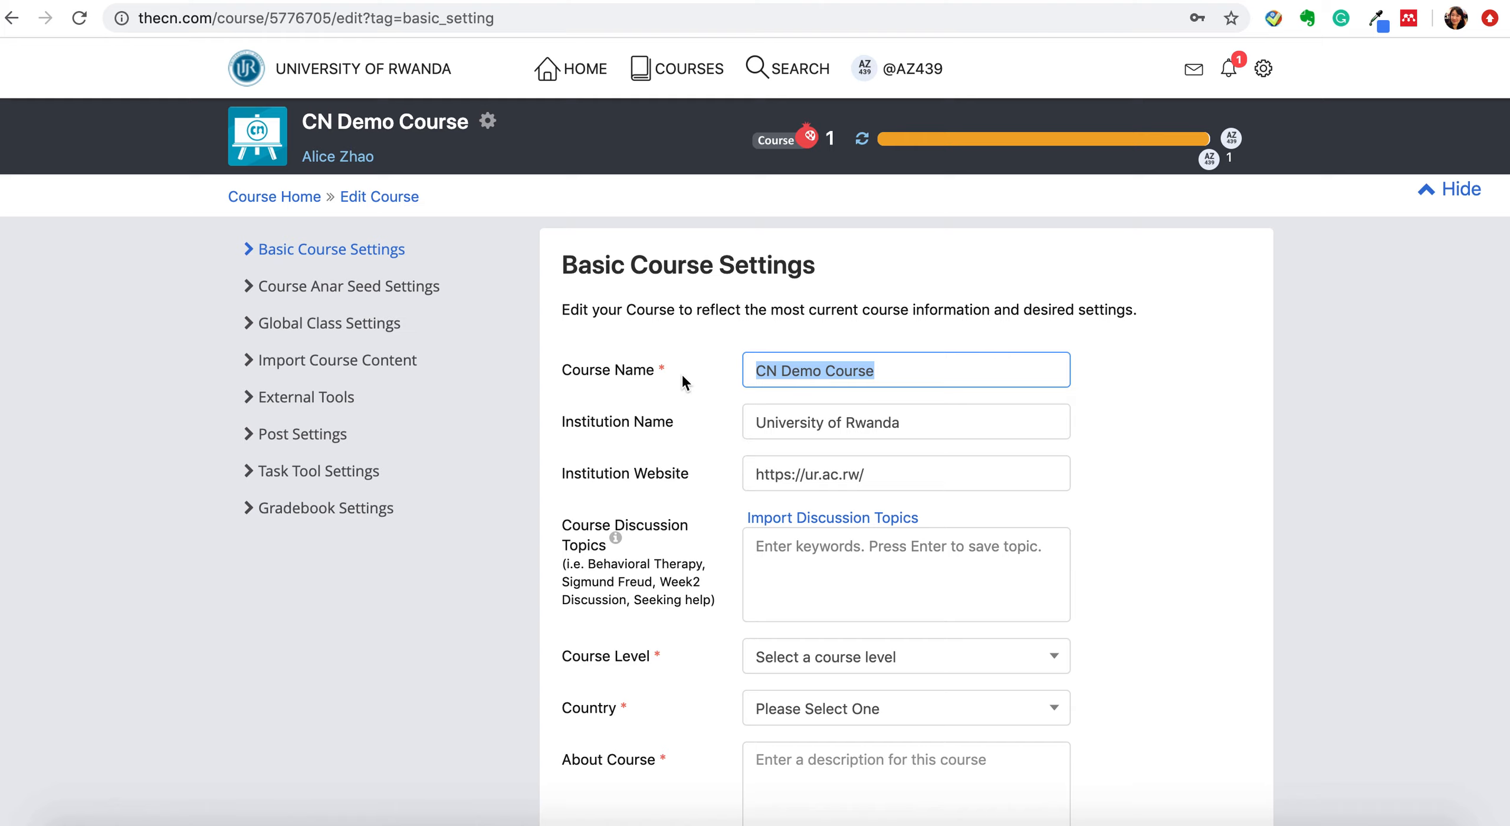
{"action": "type", "text": "Intr"}
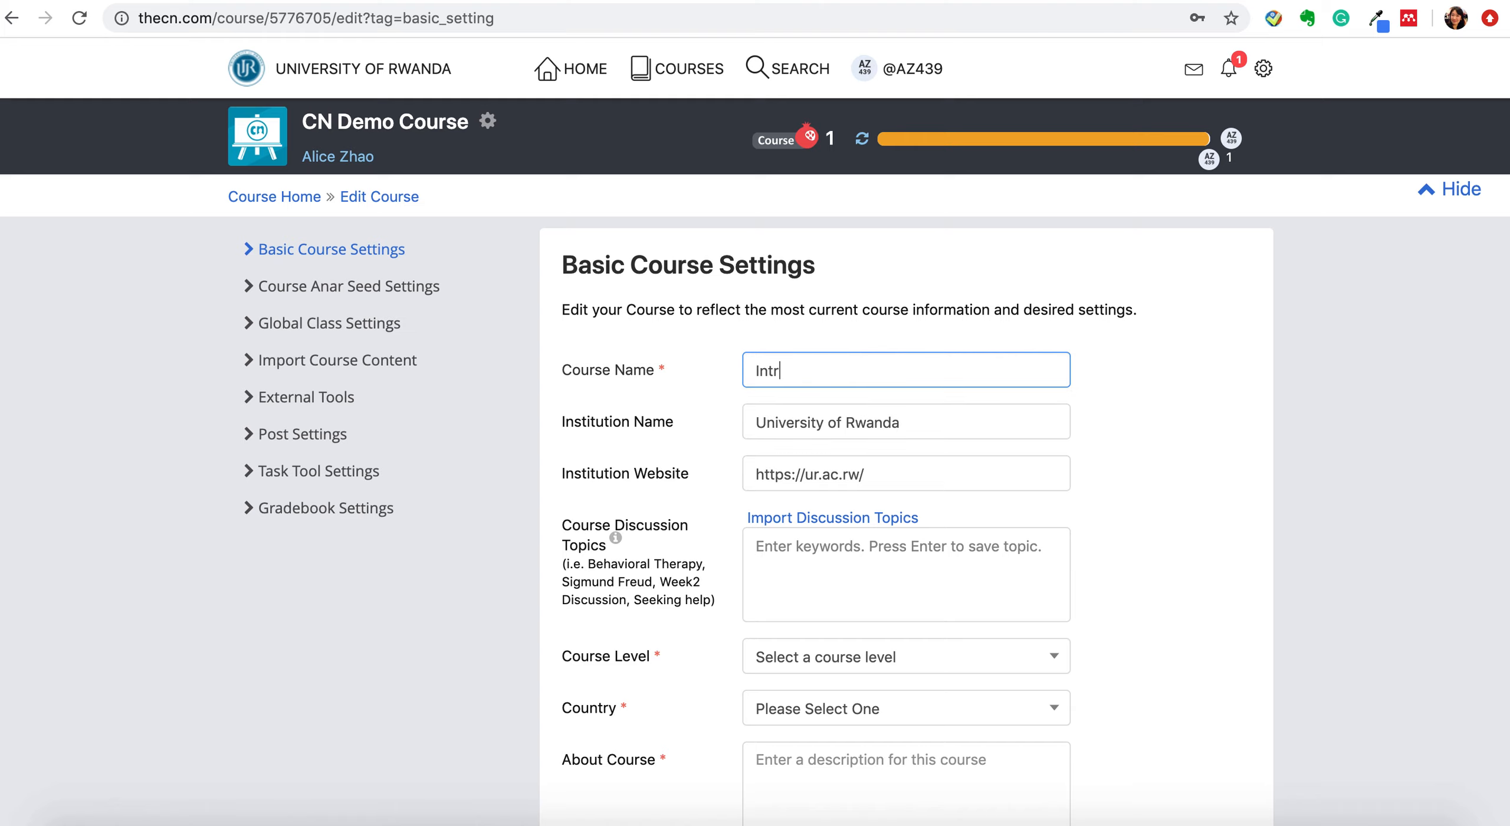
{"action": "type", "text": "o to Information"}
{"action": "type", "text": "Tech"}
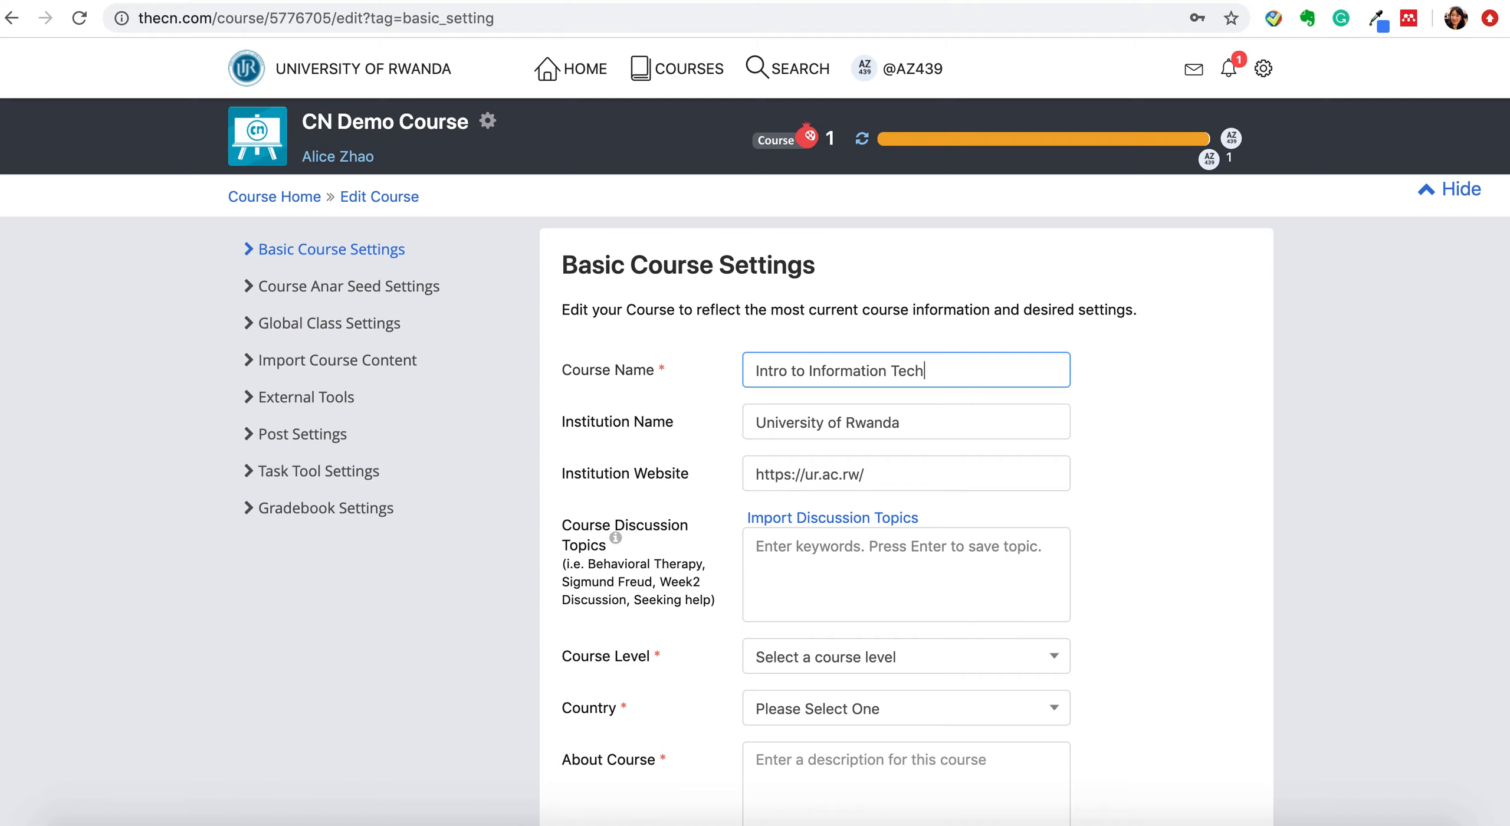
{"action": "type", "text": "nology"}
- Add Data Science and Big Data as course discussion topics
{"action": "scroll", "coordinate": [791, 443], "scroll_direction": "down", "scroll_amount": 2}
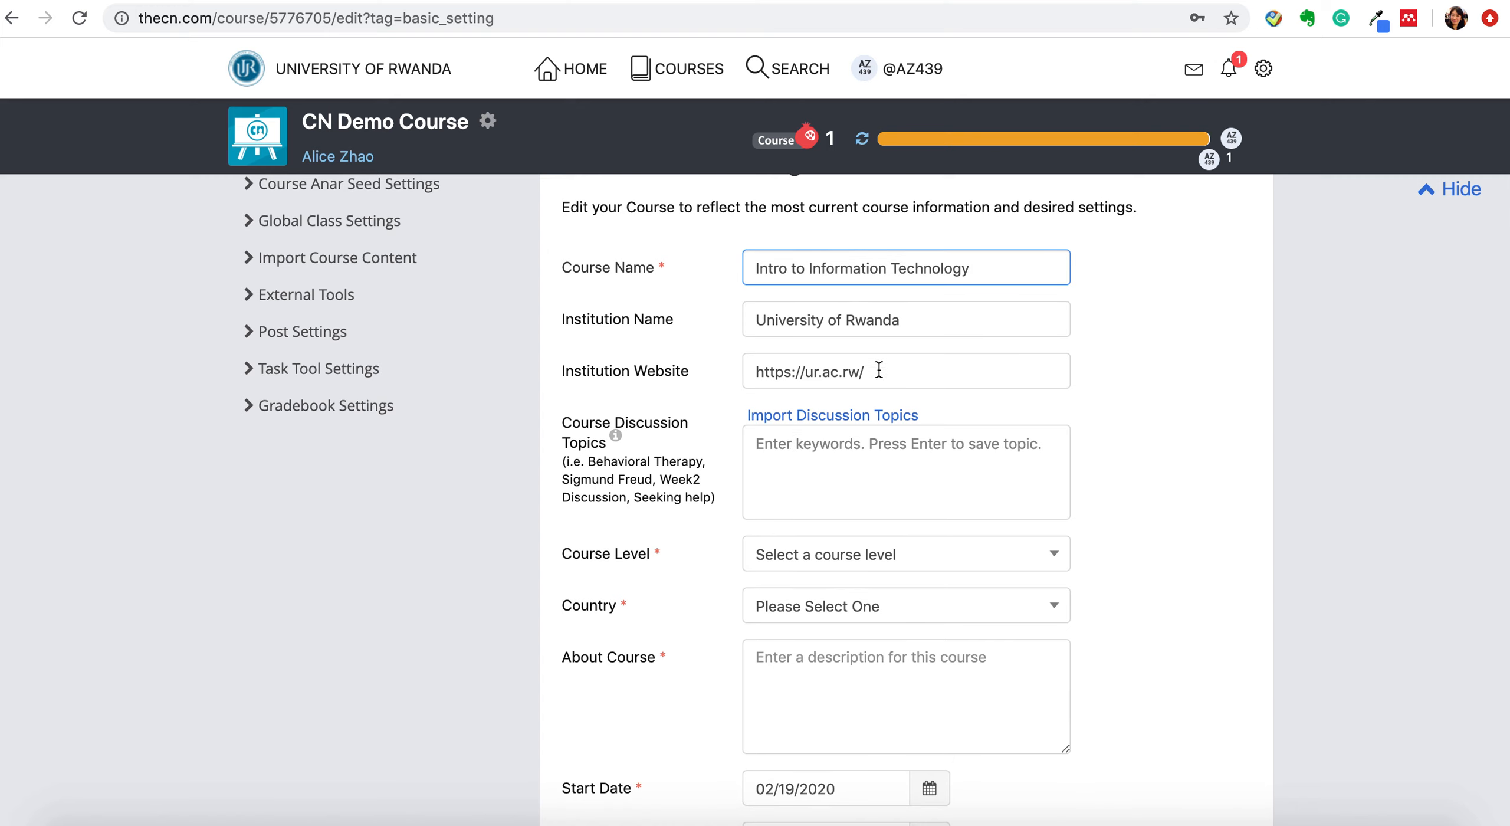
{"action": "scroll", "coordinate": [862, 426], "scroll_direction": "down", "scroll_amount": 2}
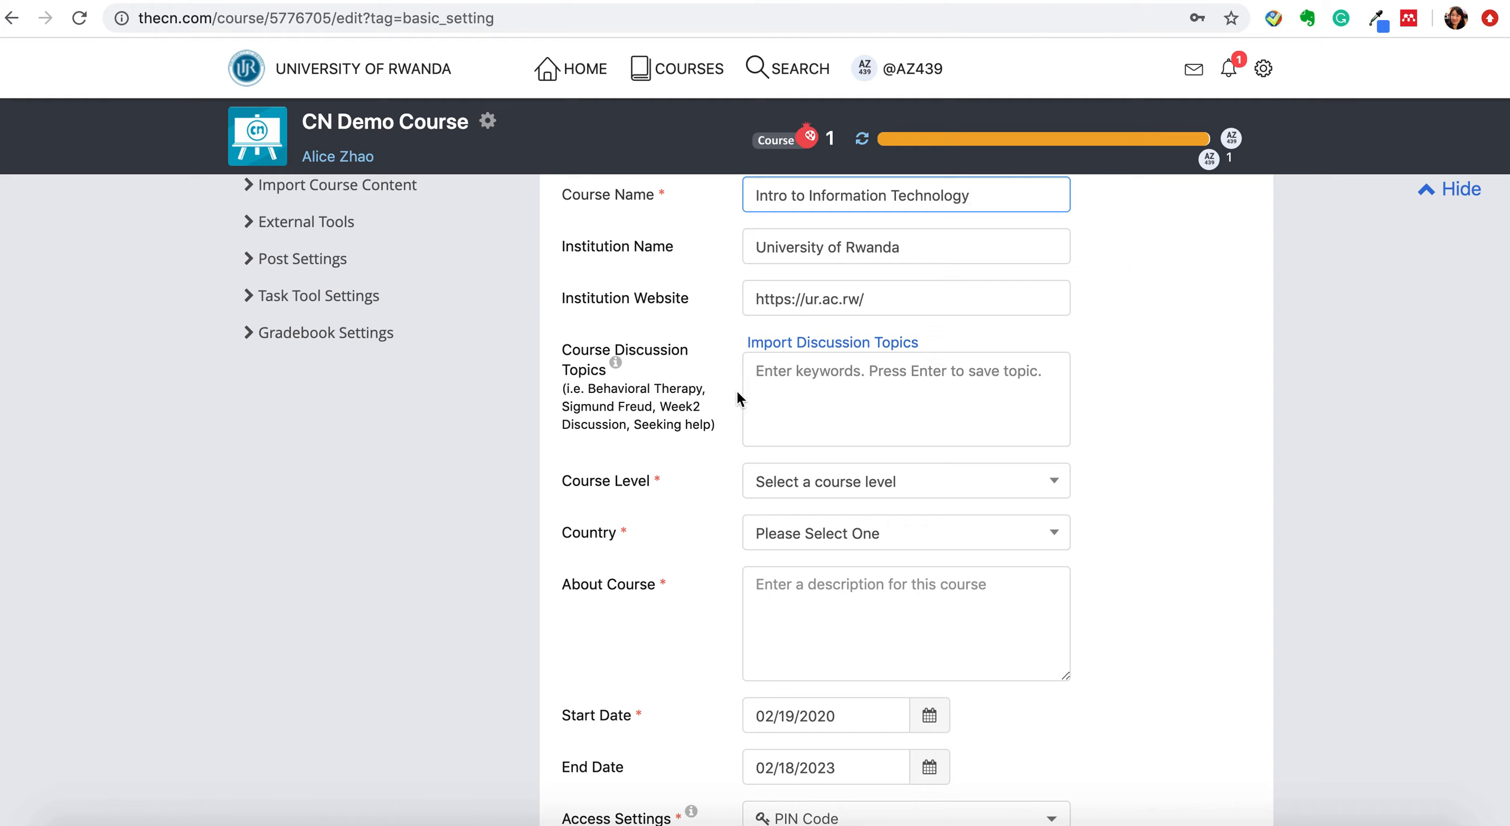
{"action": "left_click", "coordinate": [772, 375]}
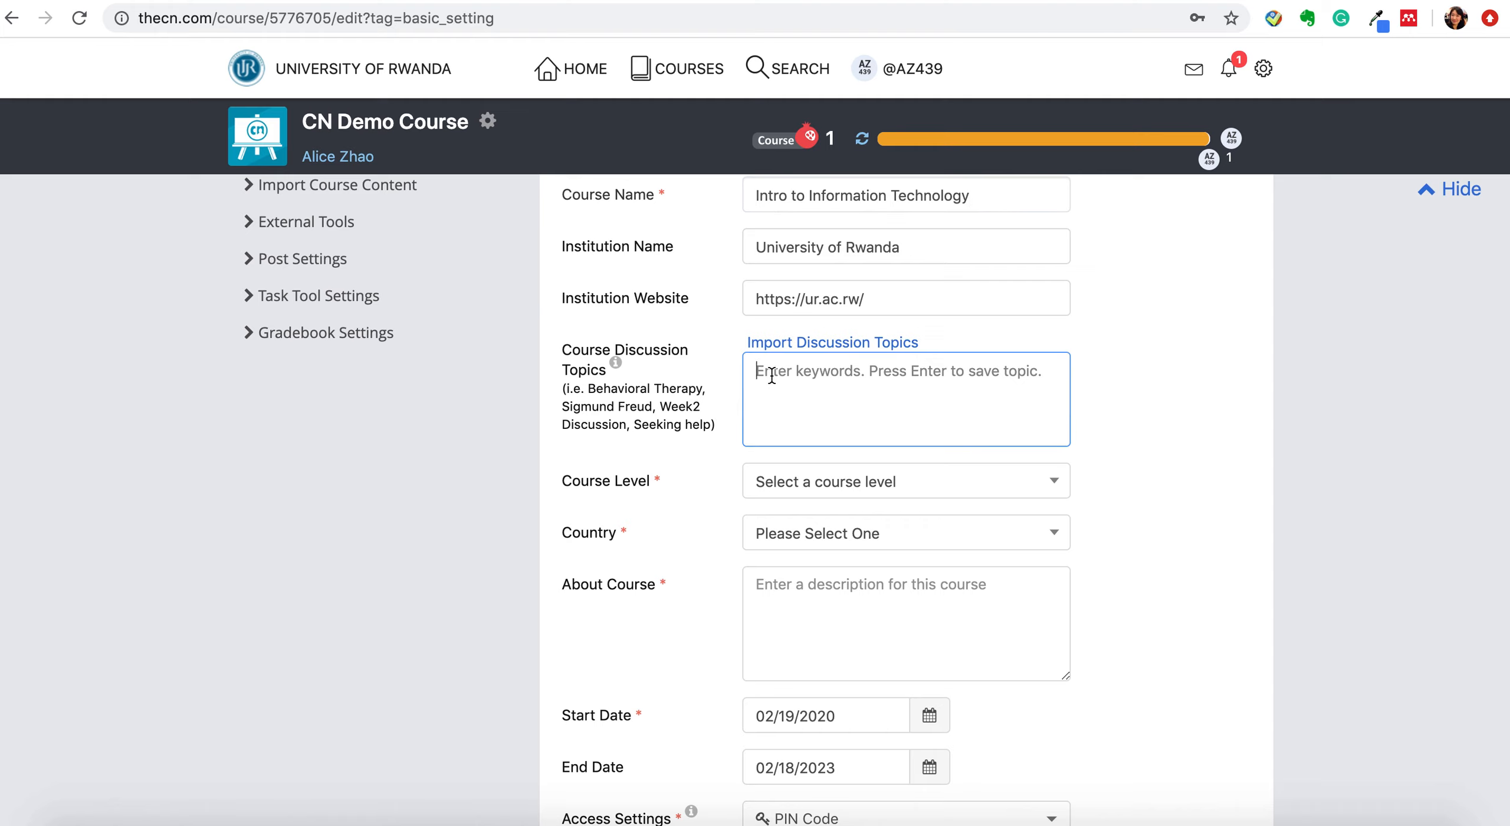
{"action": "type", "text": "Dat"}
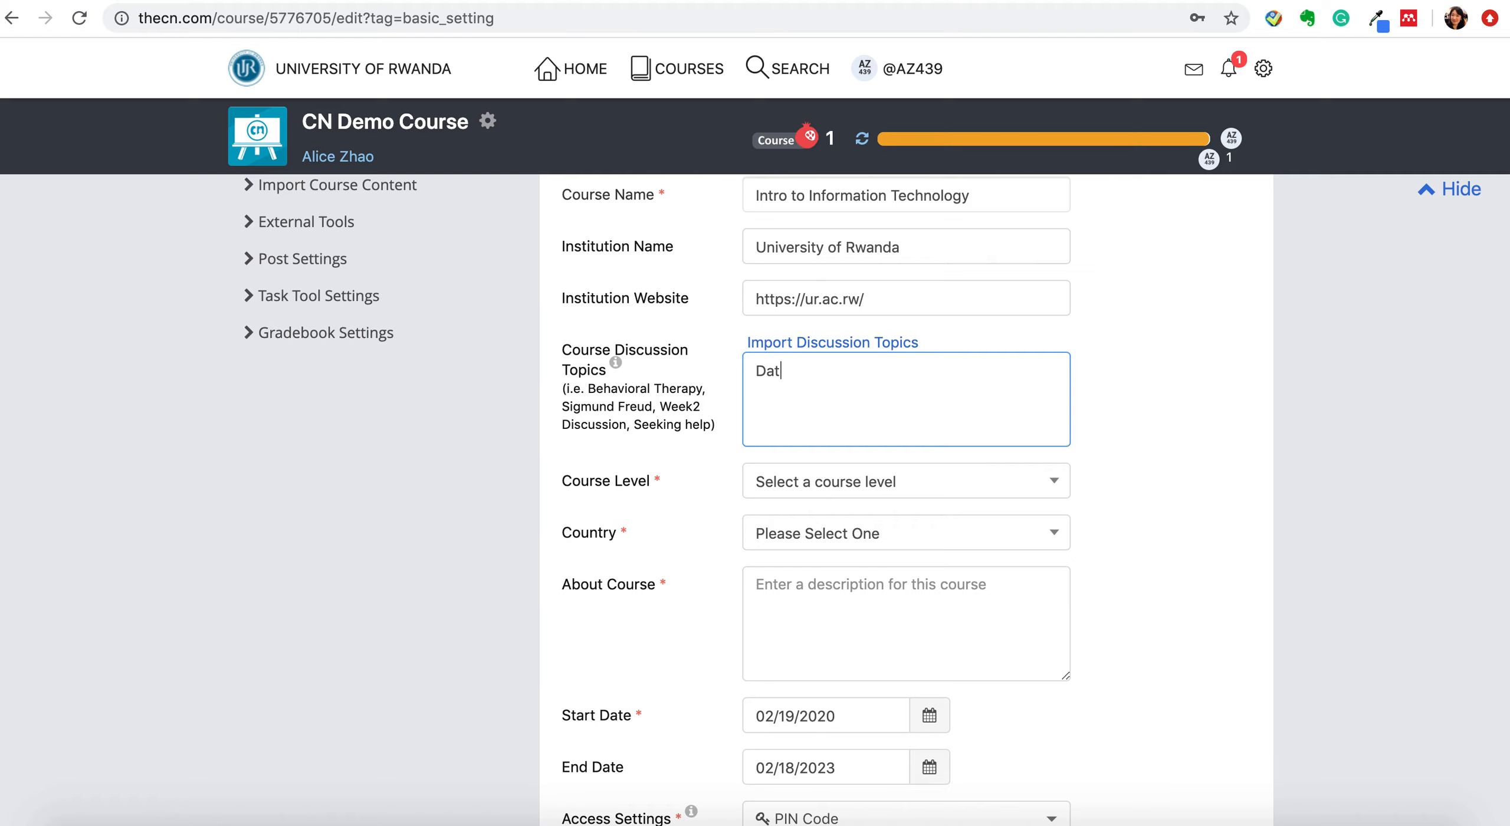
{"action": "type", "text": "a Science"}
{"action": "key", "text": "Return"}
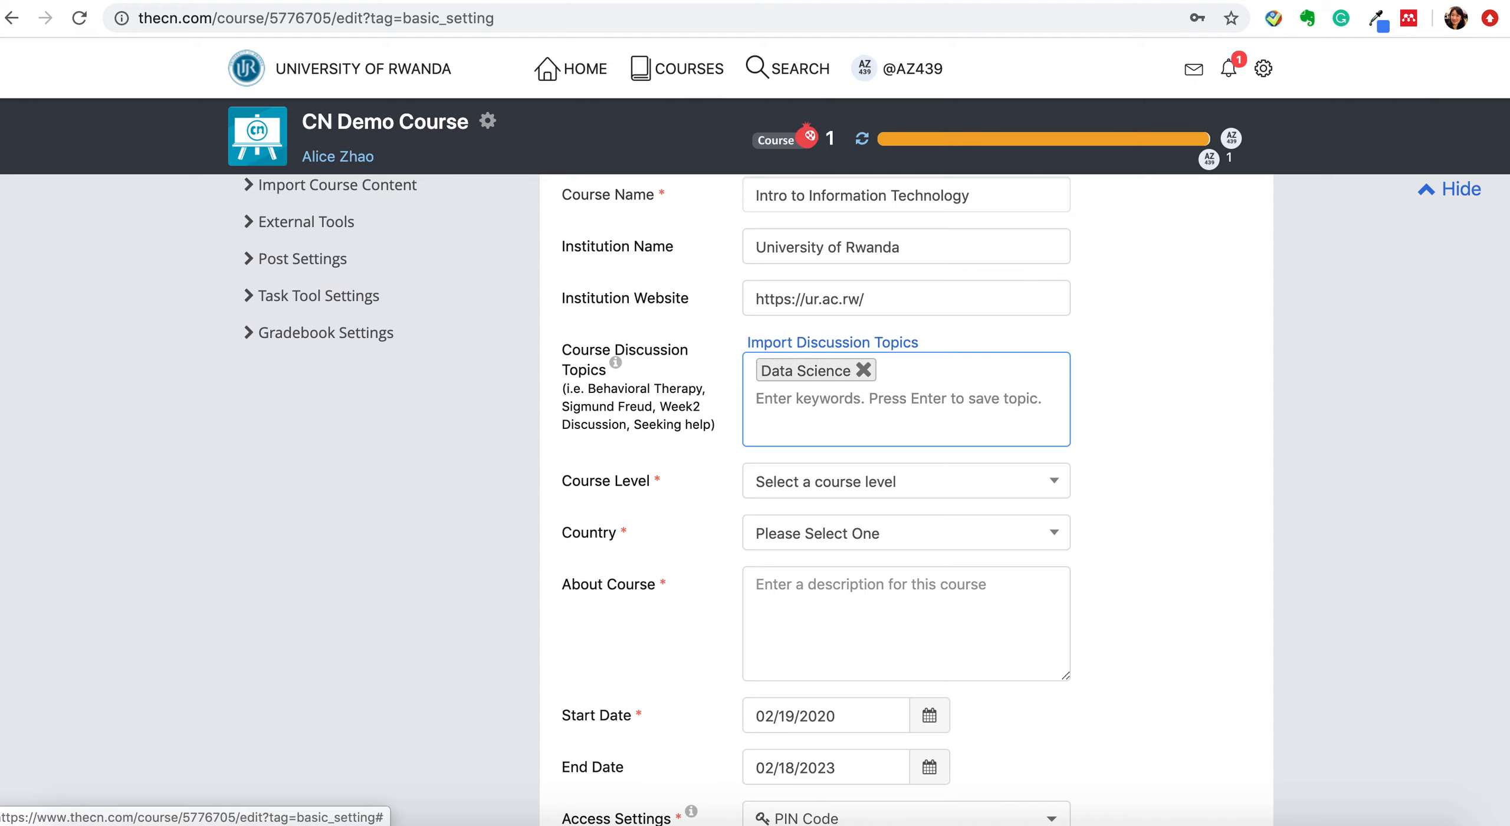
{"action": "type", "text": "Big Data"}
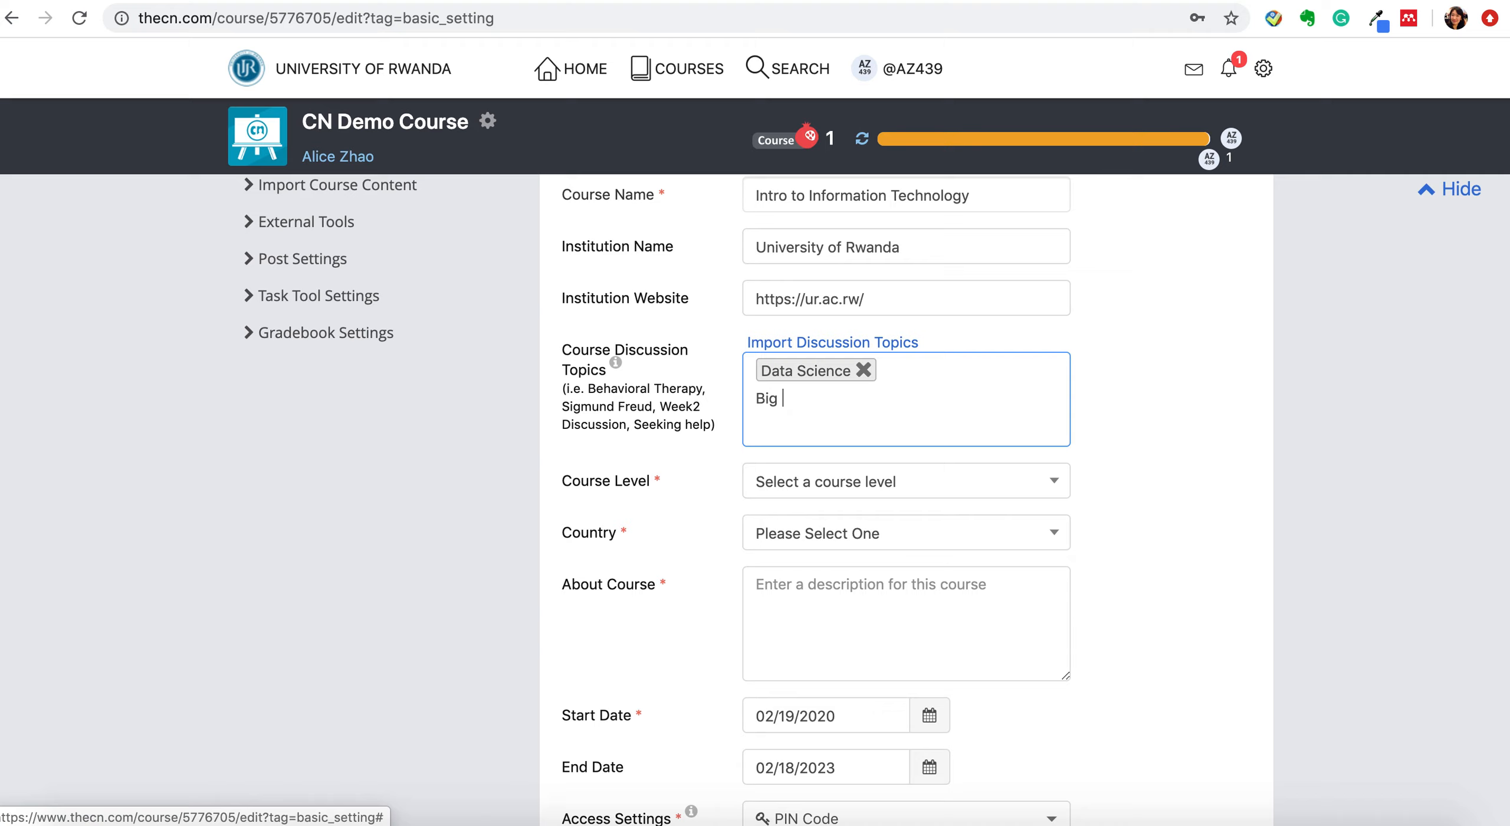
{"action": "key", "text": "Return"}
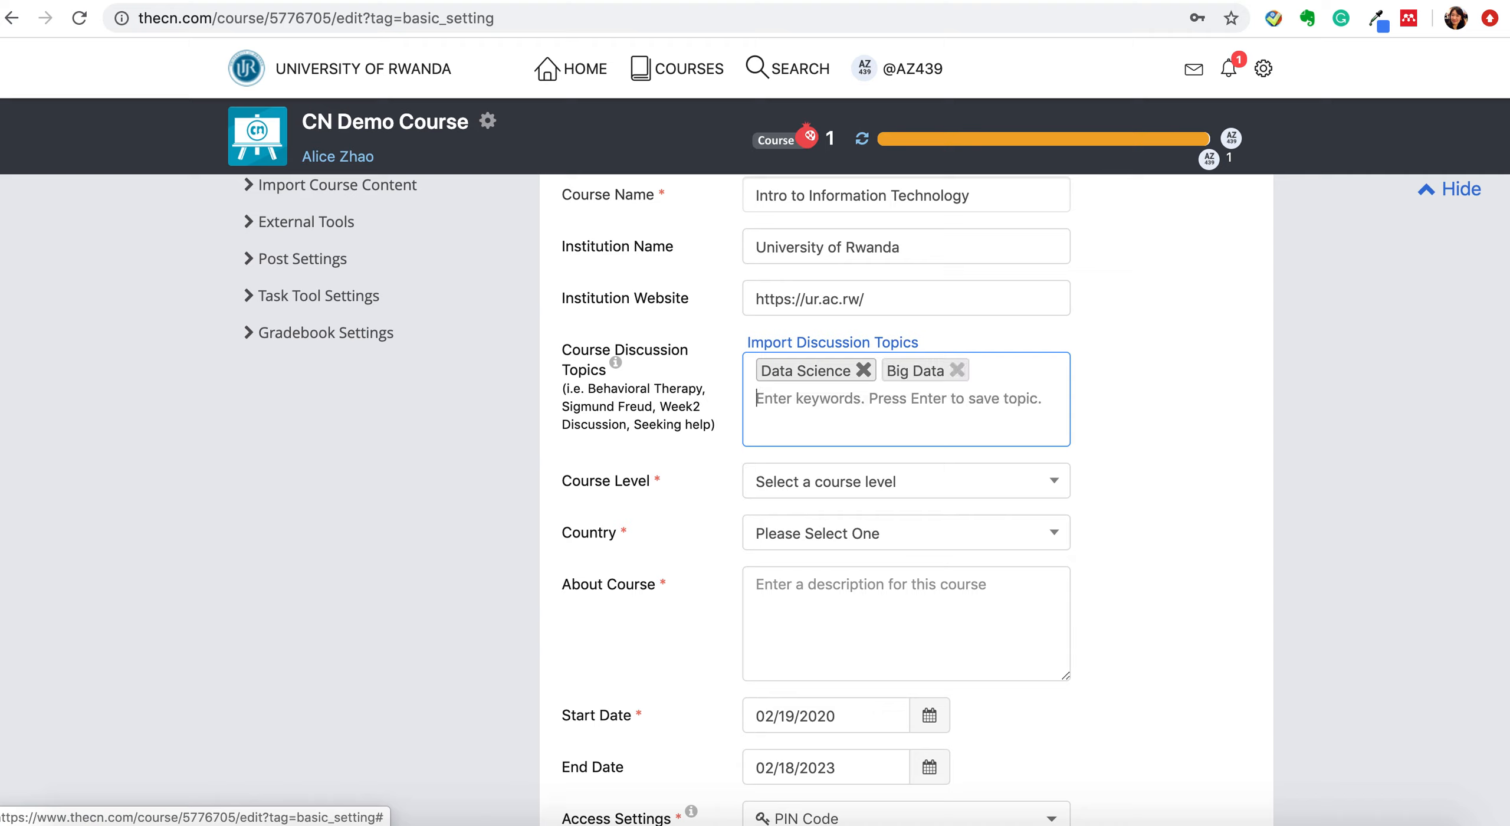
- Add Web Design and Programming to the course discussion topics
{"action": "type", "text": "Web Design"}
{"action": "key", "text": "Return"}
{"action": "type", "text": "Prog"}
{"action": "key", "text": "BackSpace"}
{"action": "key", "text": "BackSpace"}
{"action": "key", "text": "BackSpace"}
{"action": "type", "text": "rogramming"}
{"action": "key", "text": "Return"}
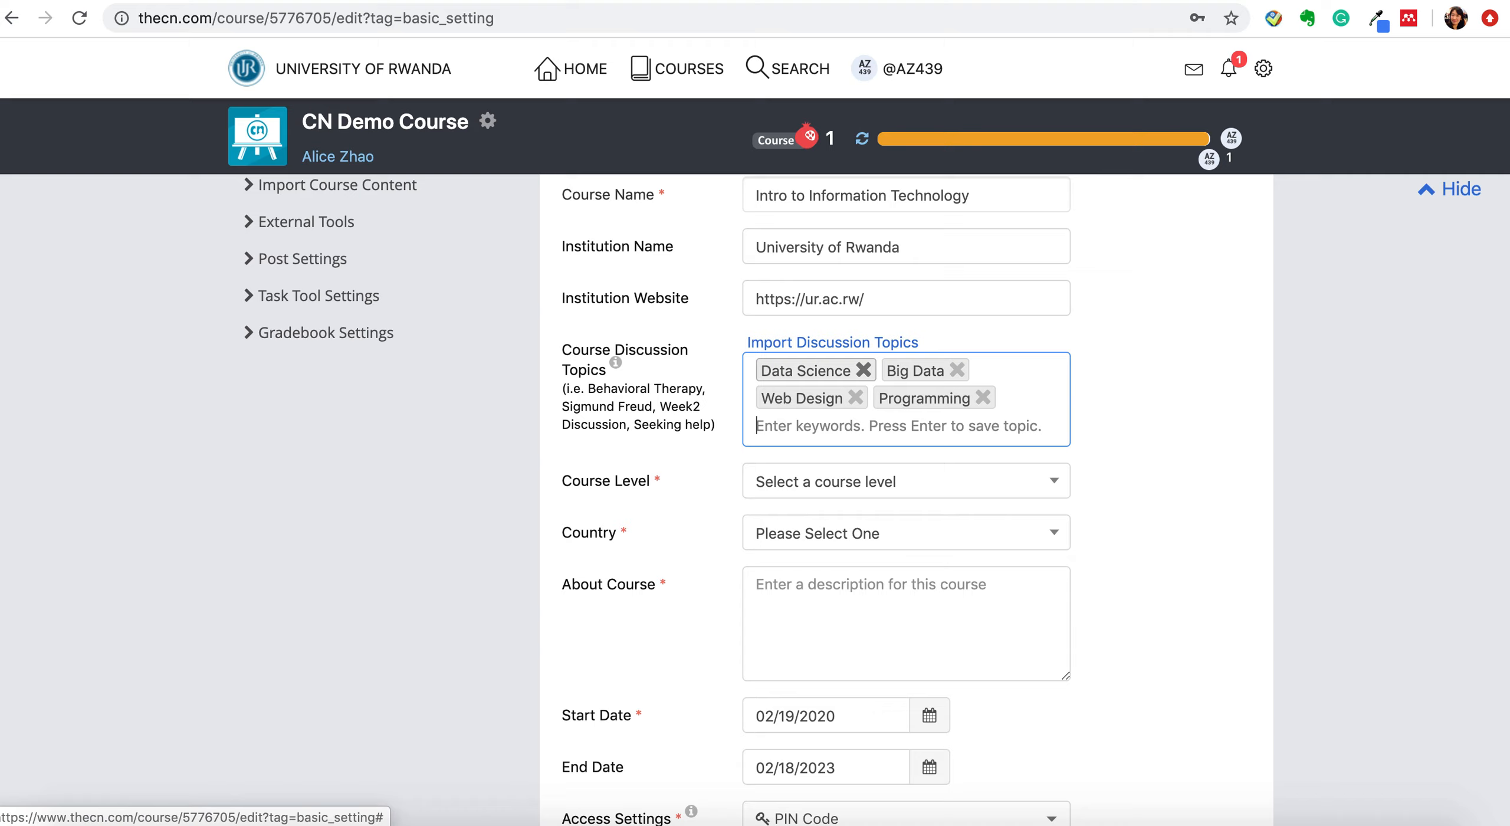
- Add Questions as a course discussion topic and set the course level to 100 level course, college freshman
{"action": "type", "text": "Questions"}
{"action": "key", "text": "Return"}
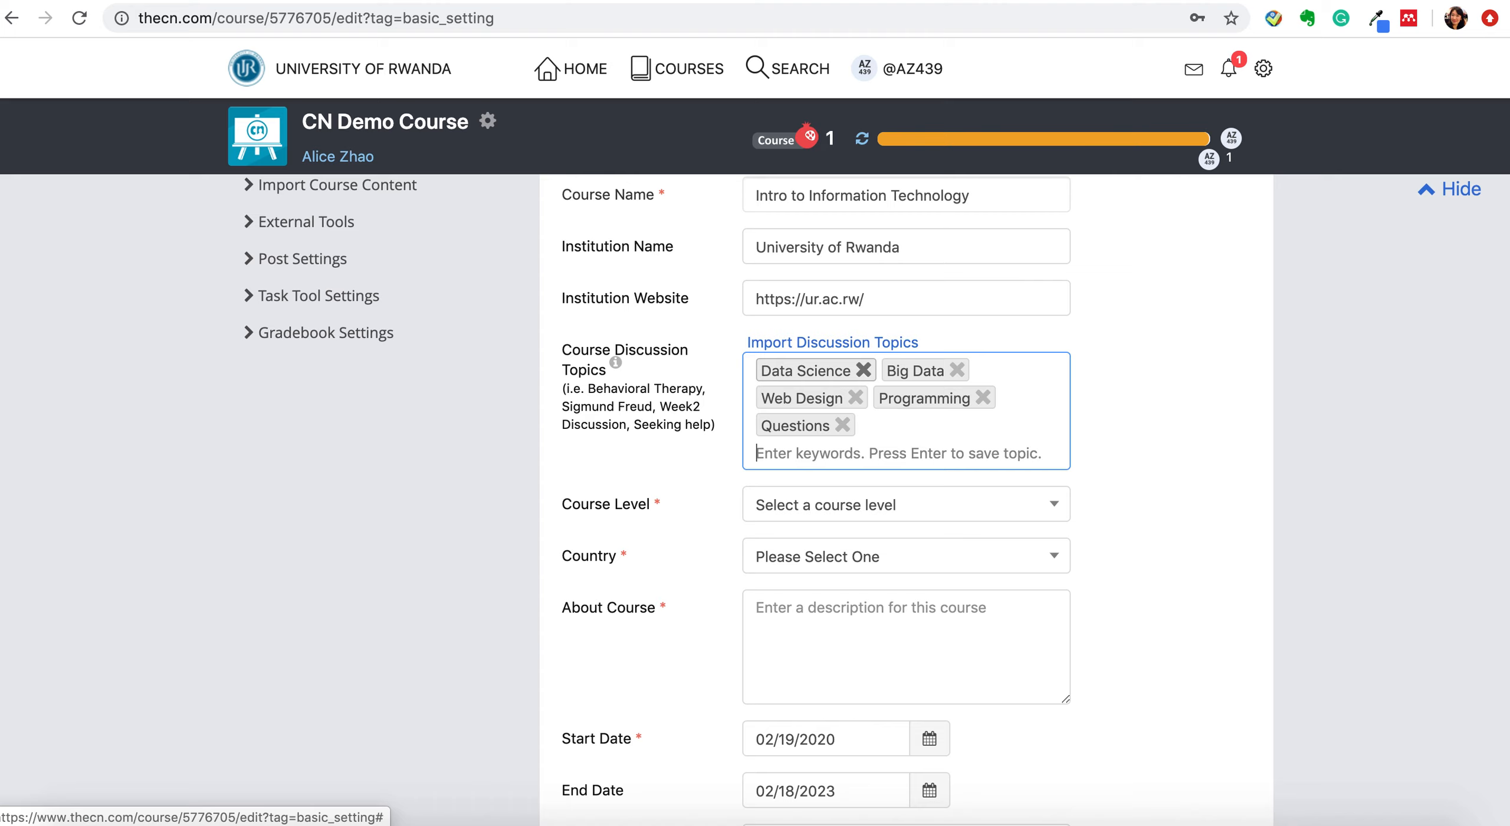
{"action": "left_click", "coordinate": [898, 511]}
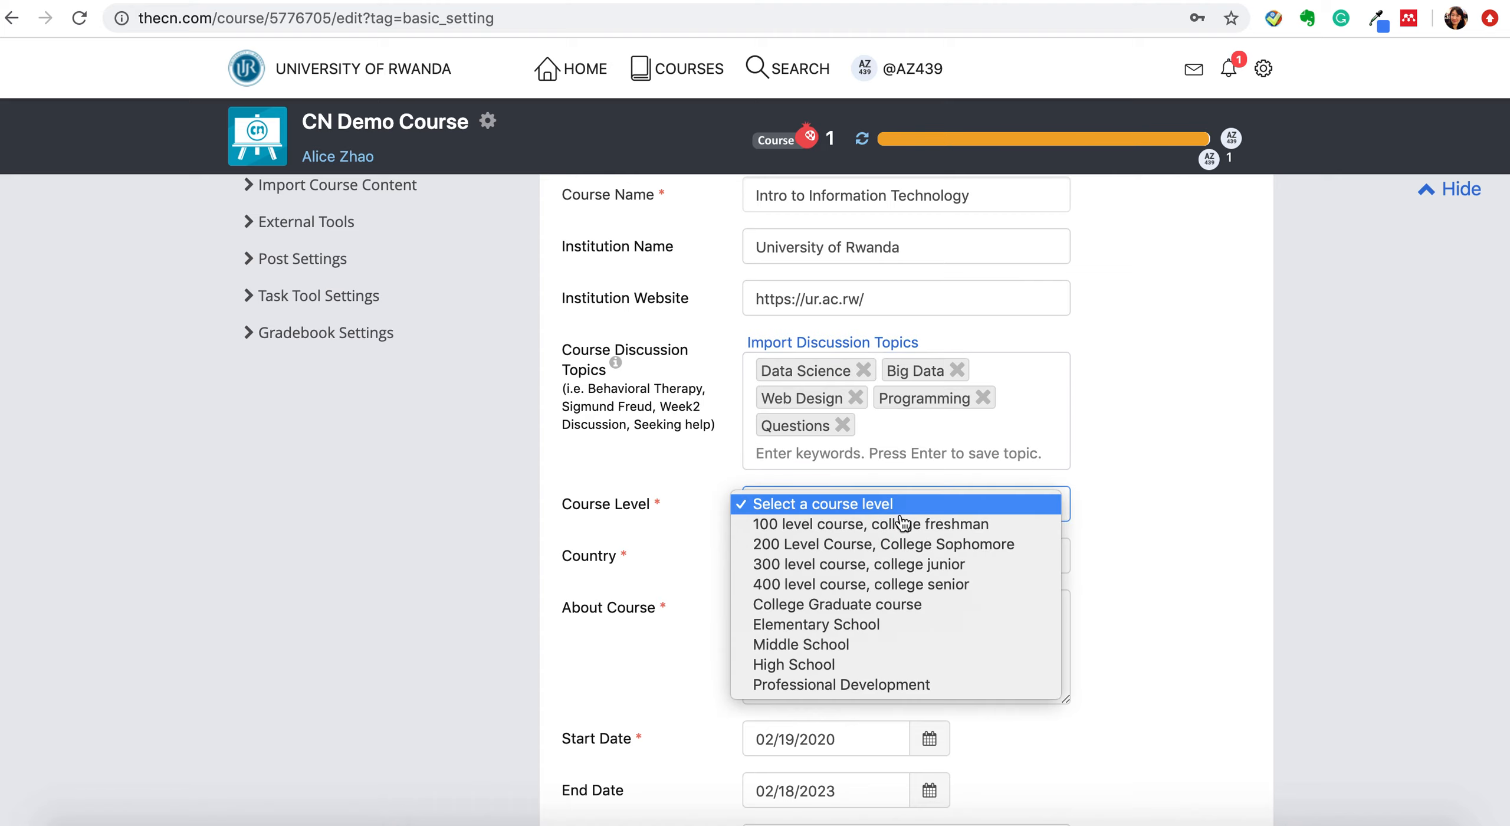
{"action": "left_click", "coordinate": [894, 528]}
- Set the country to Rwanda and enter "This is a demo course." as the course description
{"action": "scroll", "coordinate": [891, 534], "scroll_direction": "down", "scroll_amount": 3}
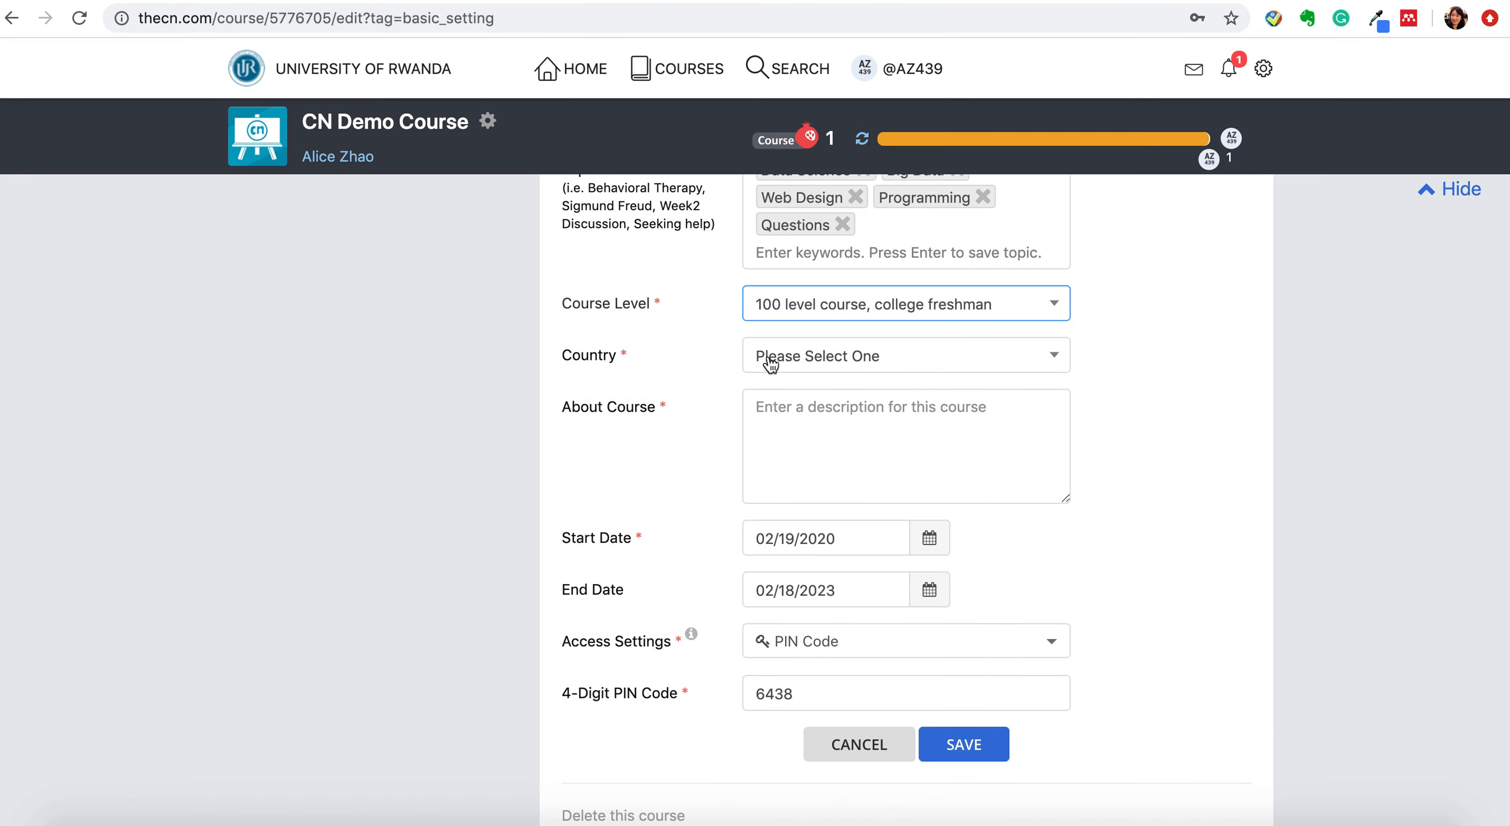
{"action": "left_click", "coordinate": [863, 356]}
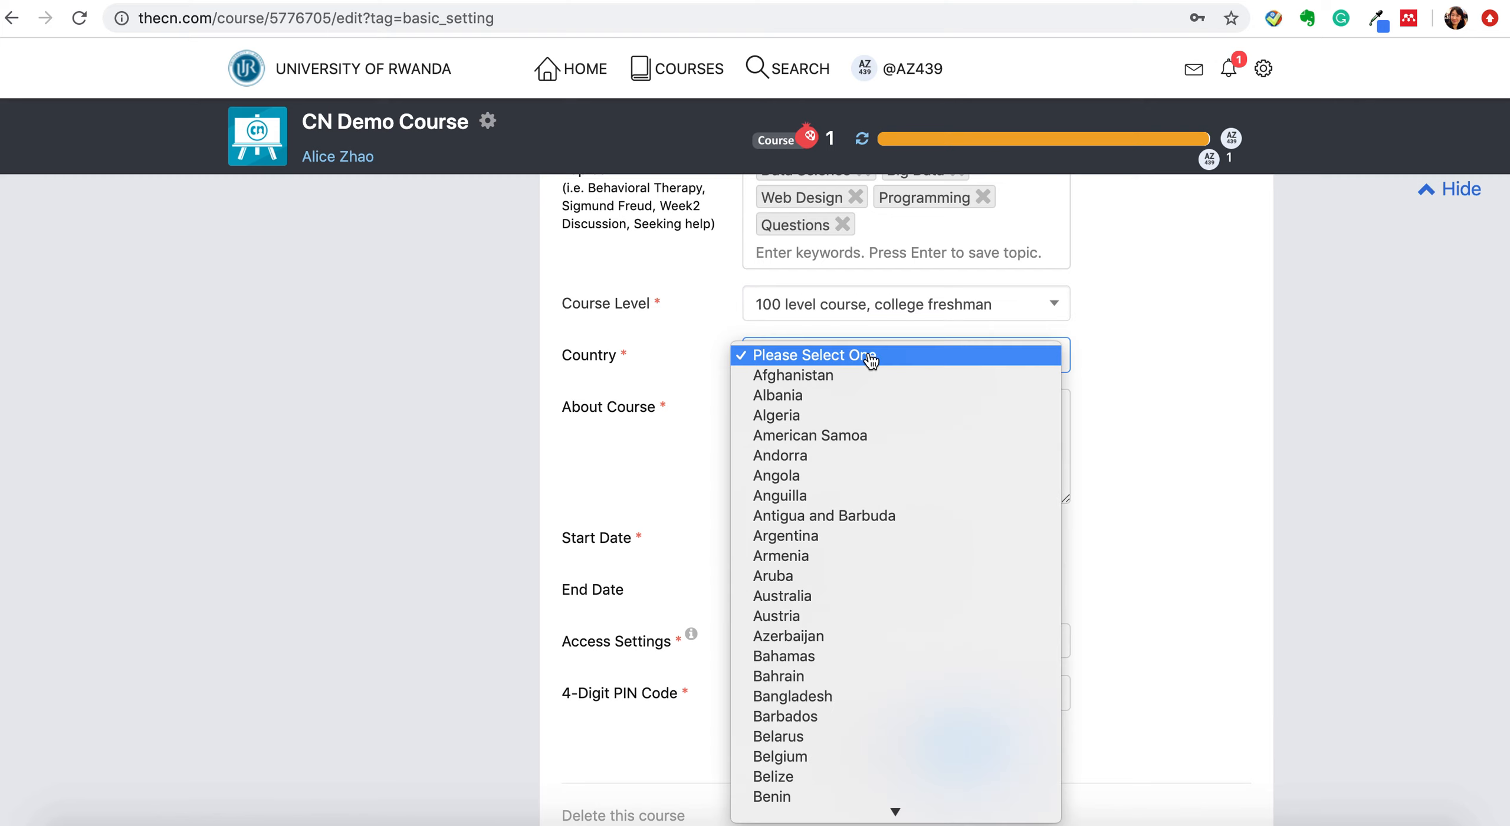
{"action": "key", "text": "r"}
{"action": "key", "text": "w"}
{"action": "key", "text": "Down"}
{"action": "key", "text": "Down"}
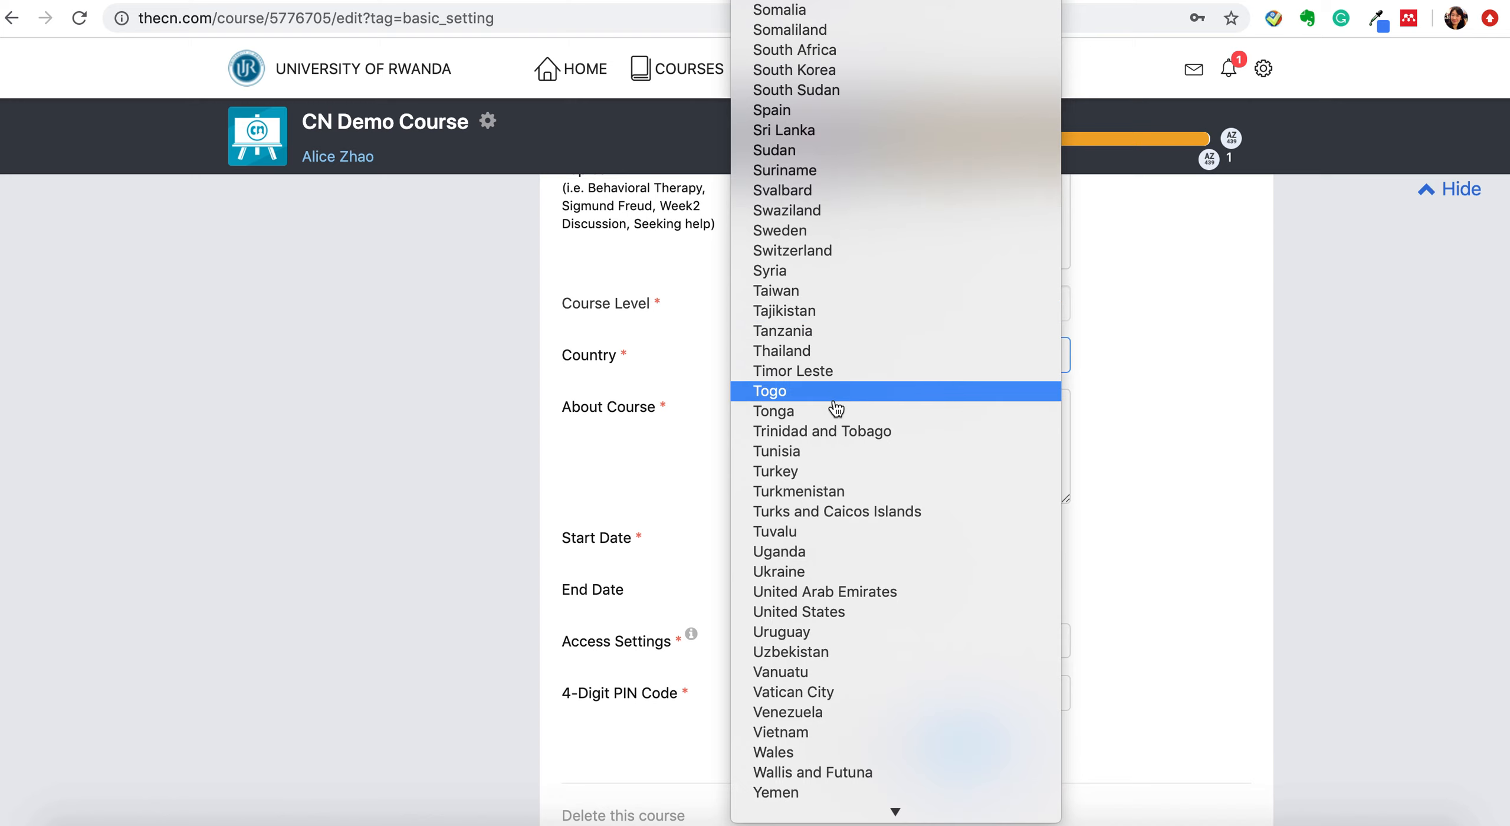
{"action": "scroll", "coordinate": [836, 401], "scroll_direction": "up", "scroll_amount": 5}
{"action": "scroll", "coordinate": [836, 408], "scroll_direction": "up", "scroll_amount": 5}
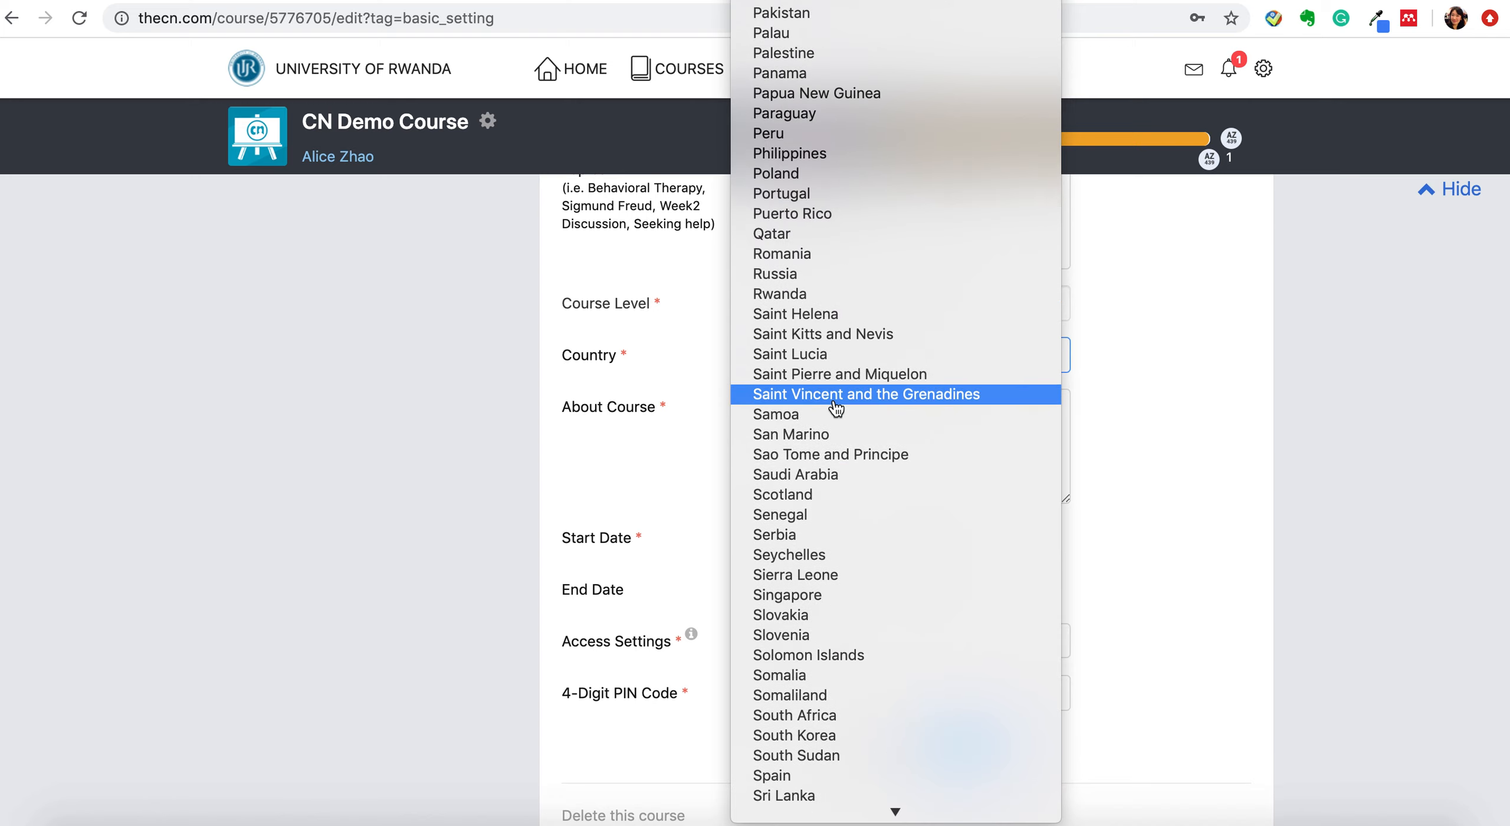
{"action": "left_click", "coordinate": [837, 295]}
{"action": "left_click", "coordinate": [860, 426]}
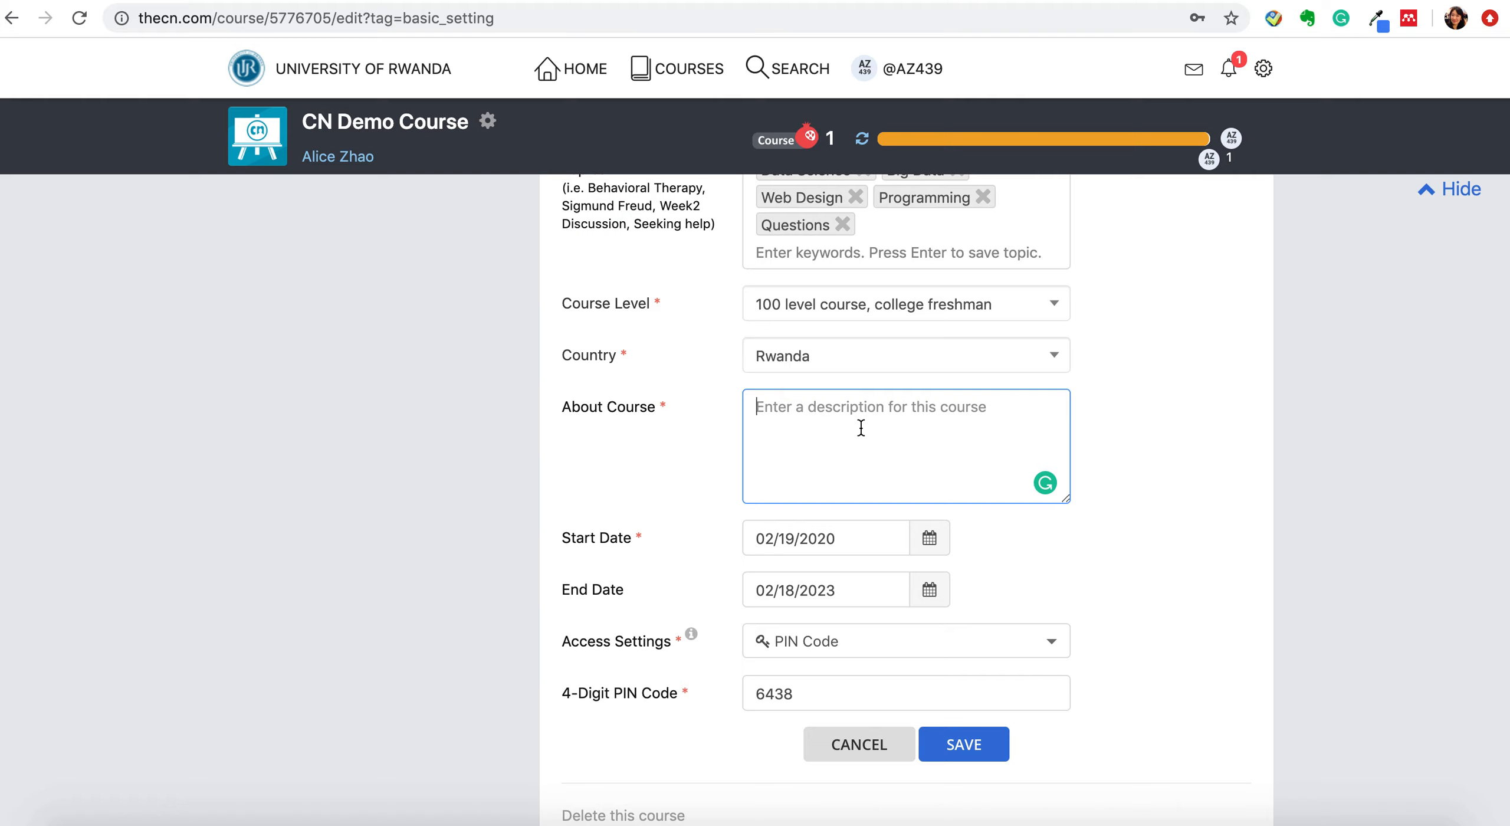
{"action": "type", "text": "This is a demo course."}
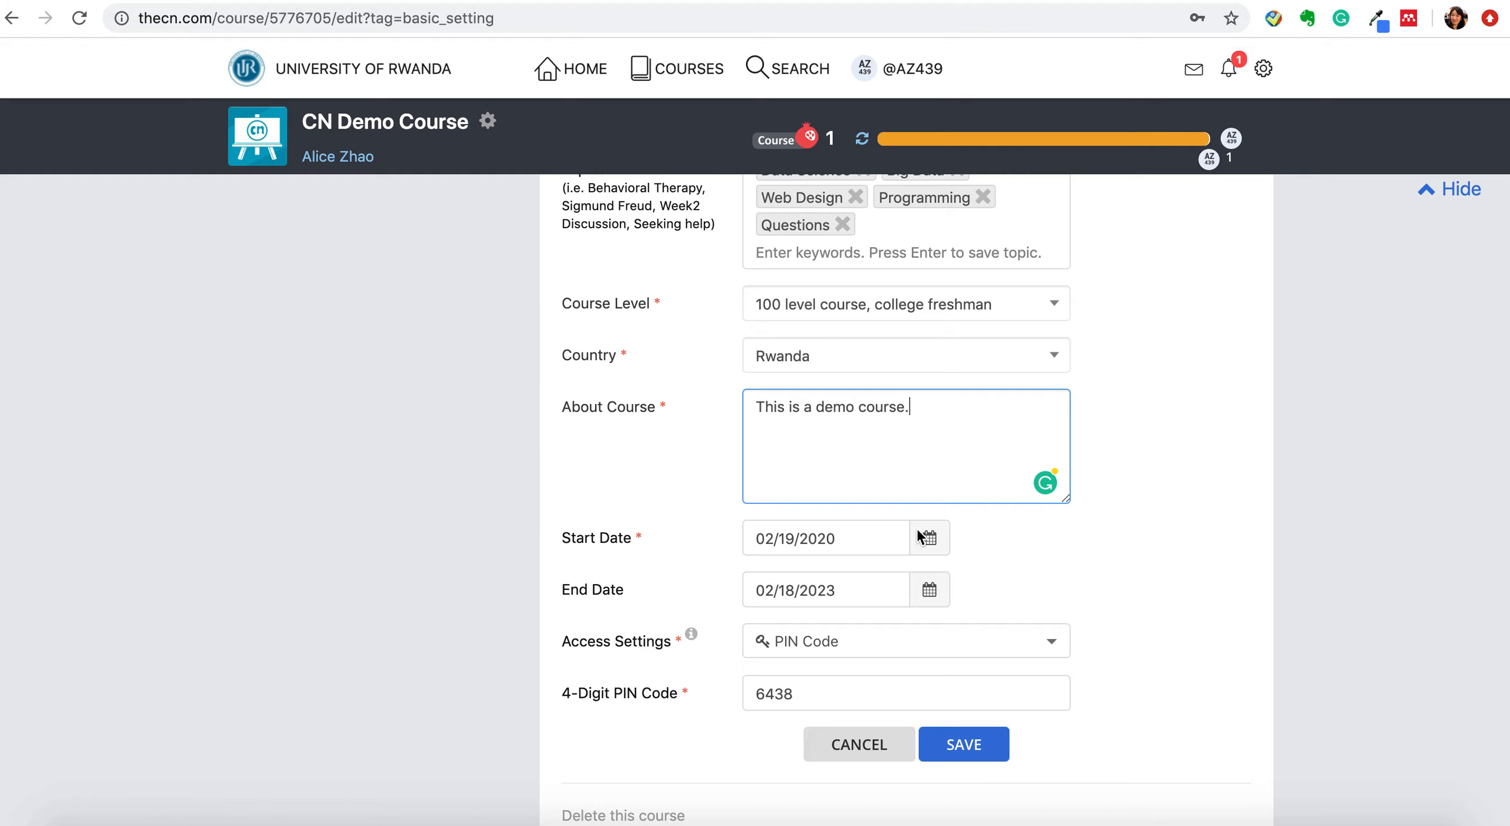
- Review the completed form, including the PIN code field, and save the basic course settings
{"action": "scroll", "coordinate": [858, 607], "scroll_direction": "down", "scroll_amount": 1}
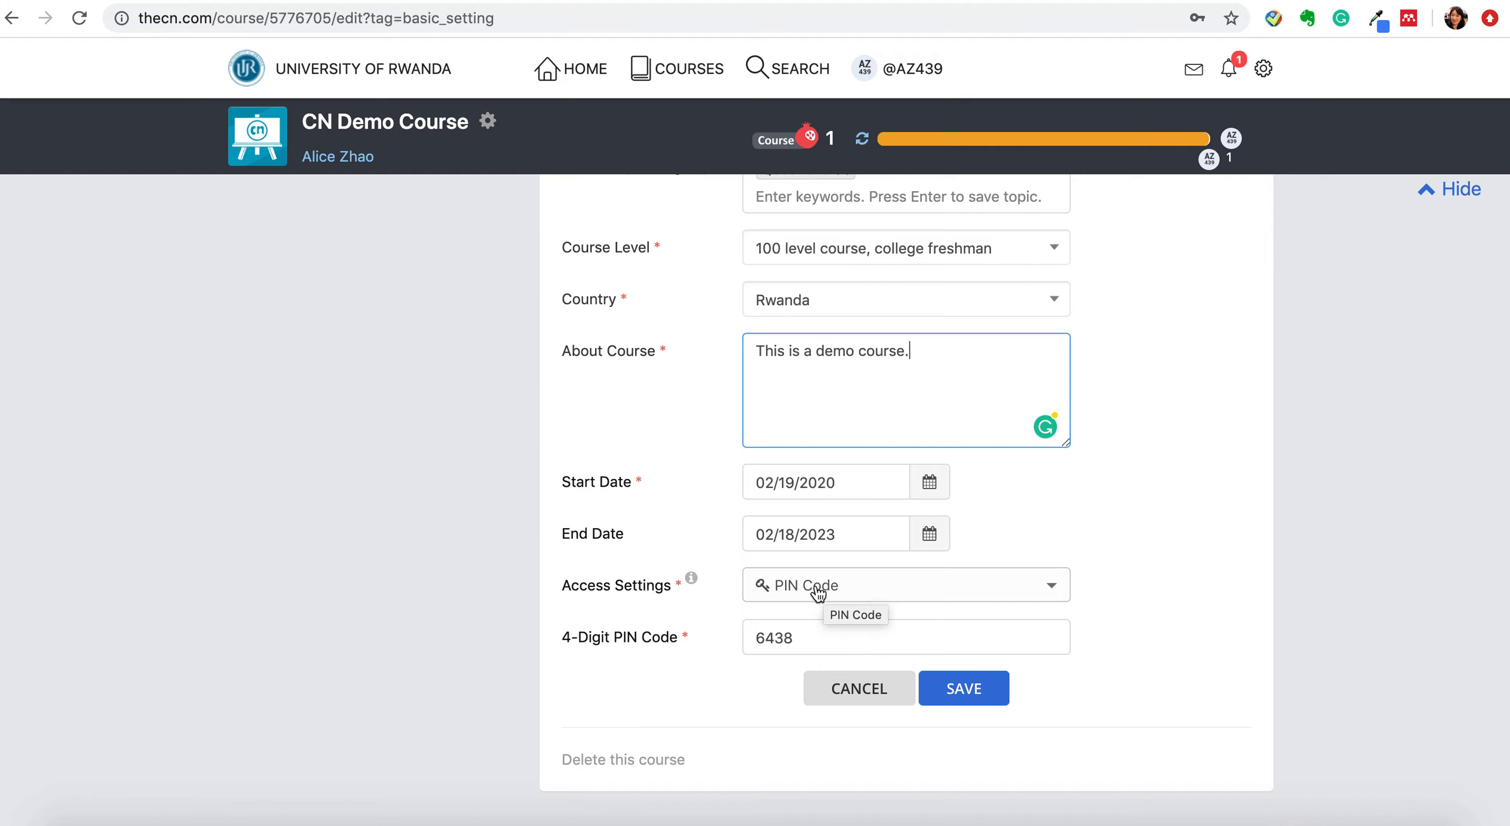
{"action": "left_click_drag", "start_coordinate": [795, 639], "coordinate": [740, 644]}
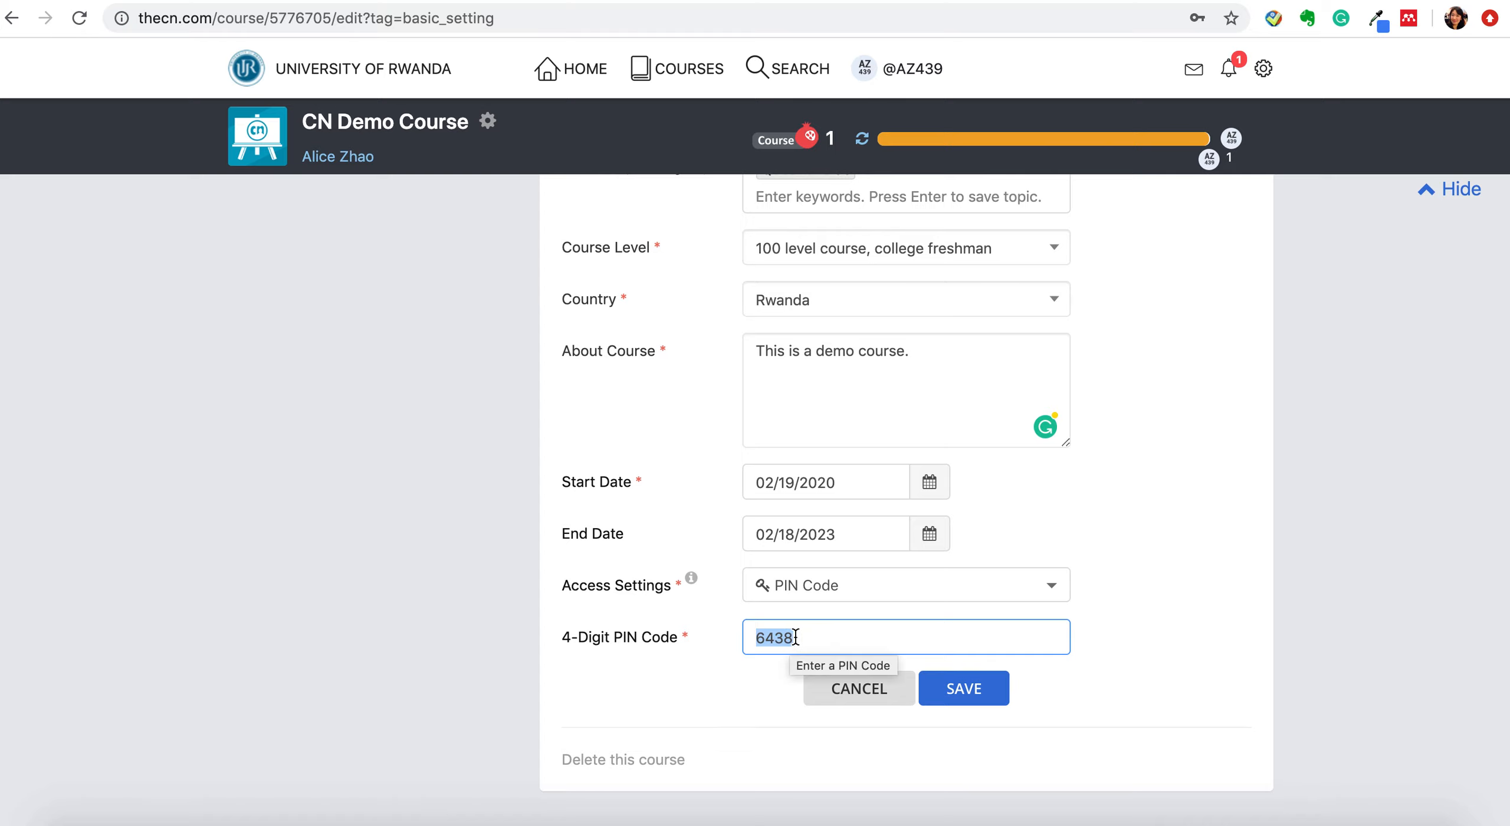
{"action": "scroll", "coordinate": [1021, 441], "scroll_direction": "up", "scroll_amount": 7}
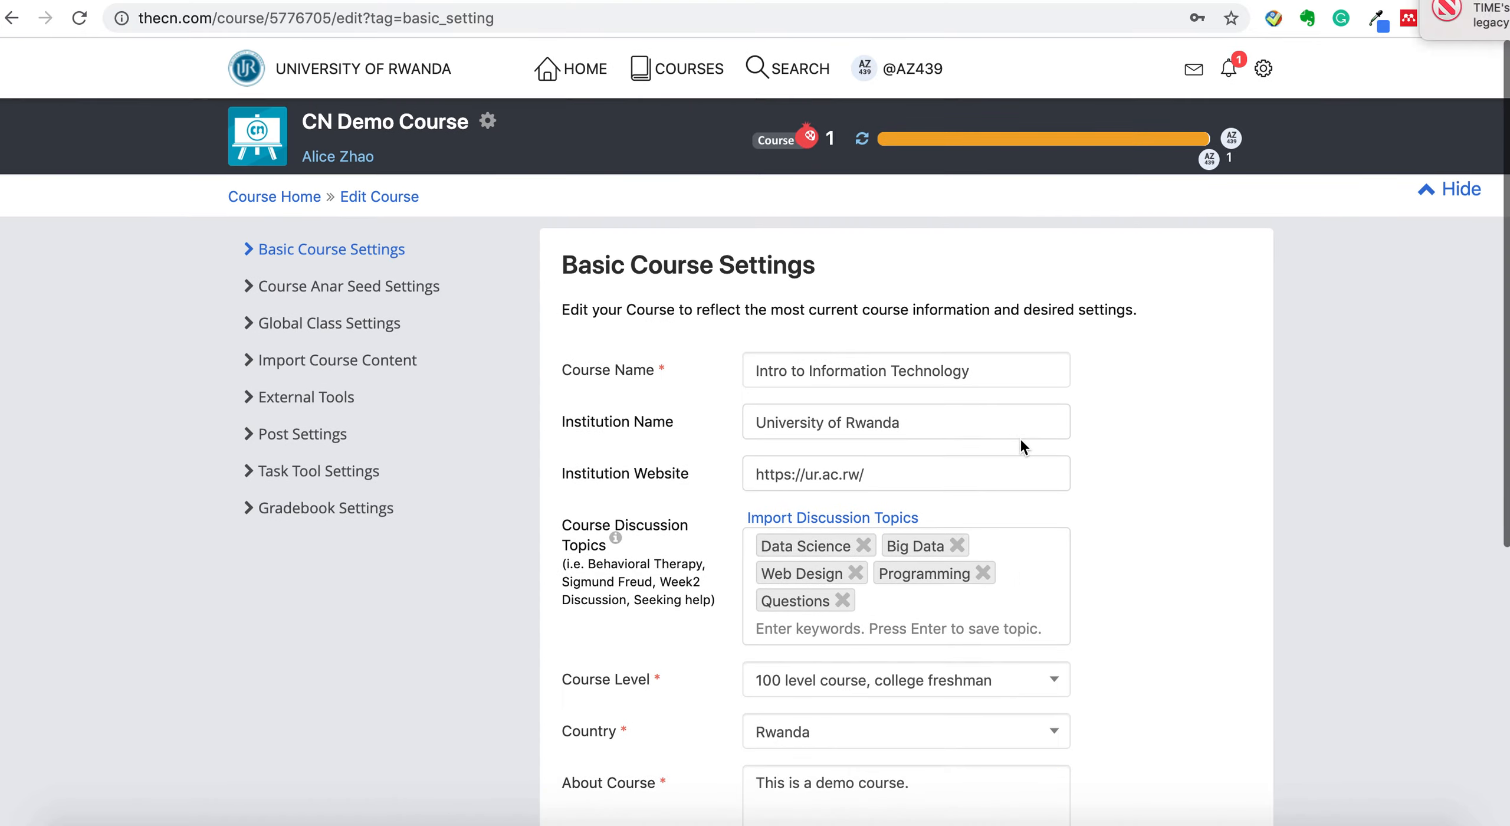
{"action": "scroll", "coordinate": [1021, 444], "scroll_direction": "down", "scroll_amount": 3}
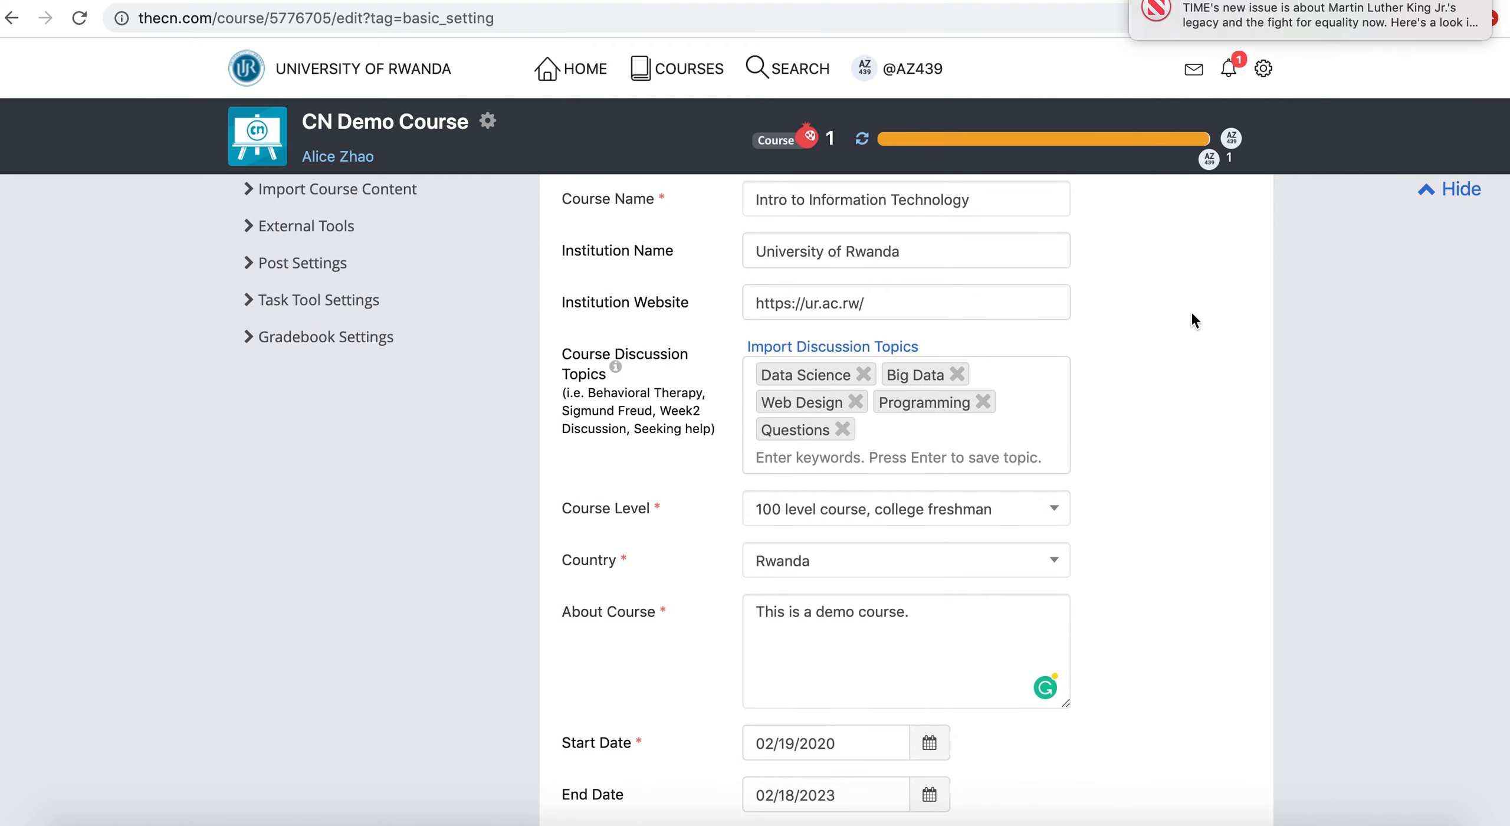
{"action": "scroll", "coordinate": [1157, 361], "scroll_direction": "down", "scroll_amount": 5}
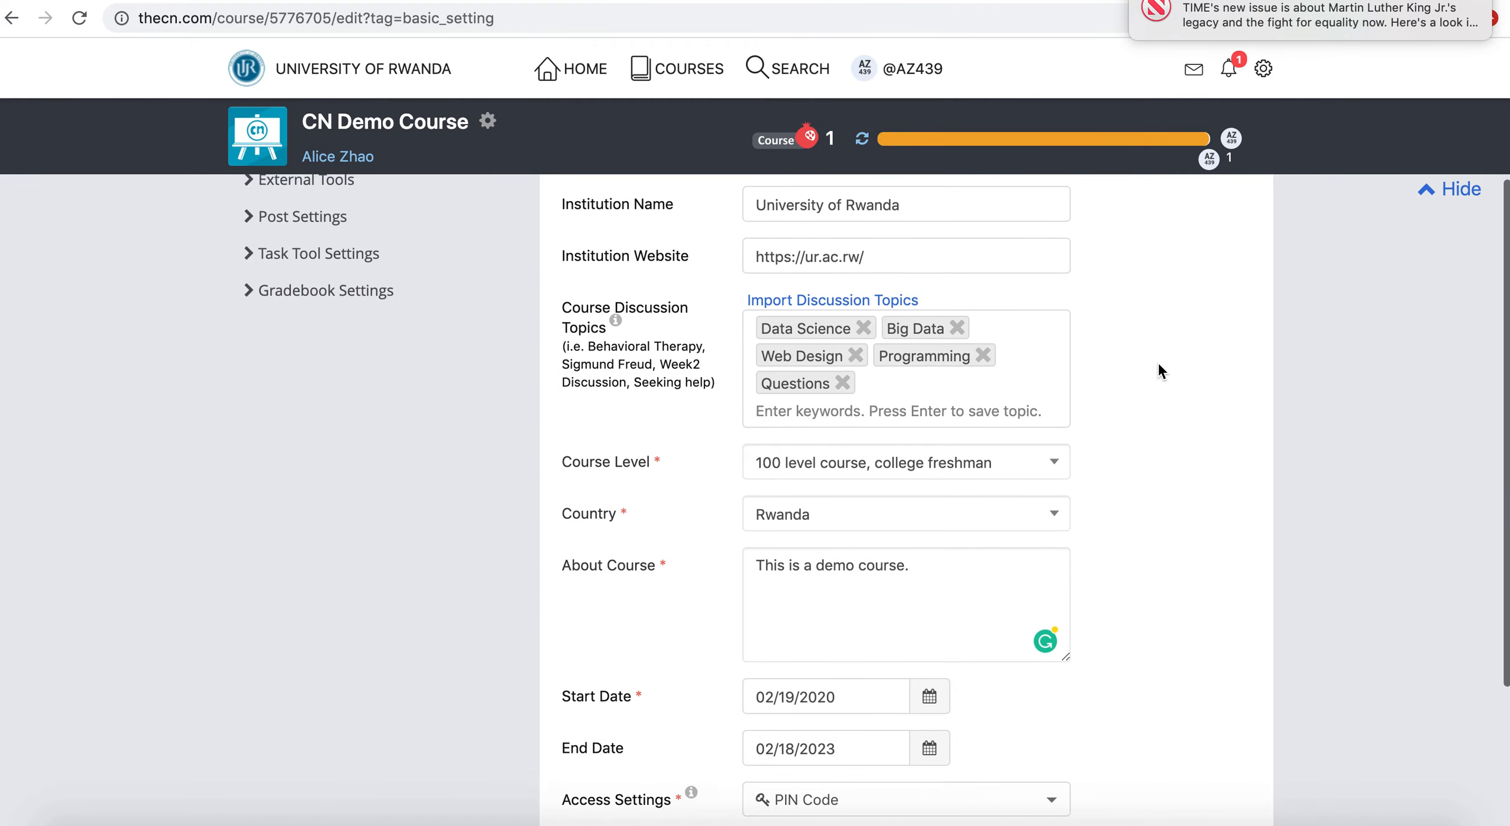
{"action": "left_click", "coordinate": [969, 698]}
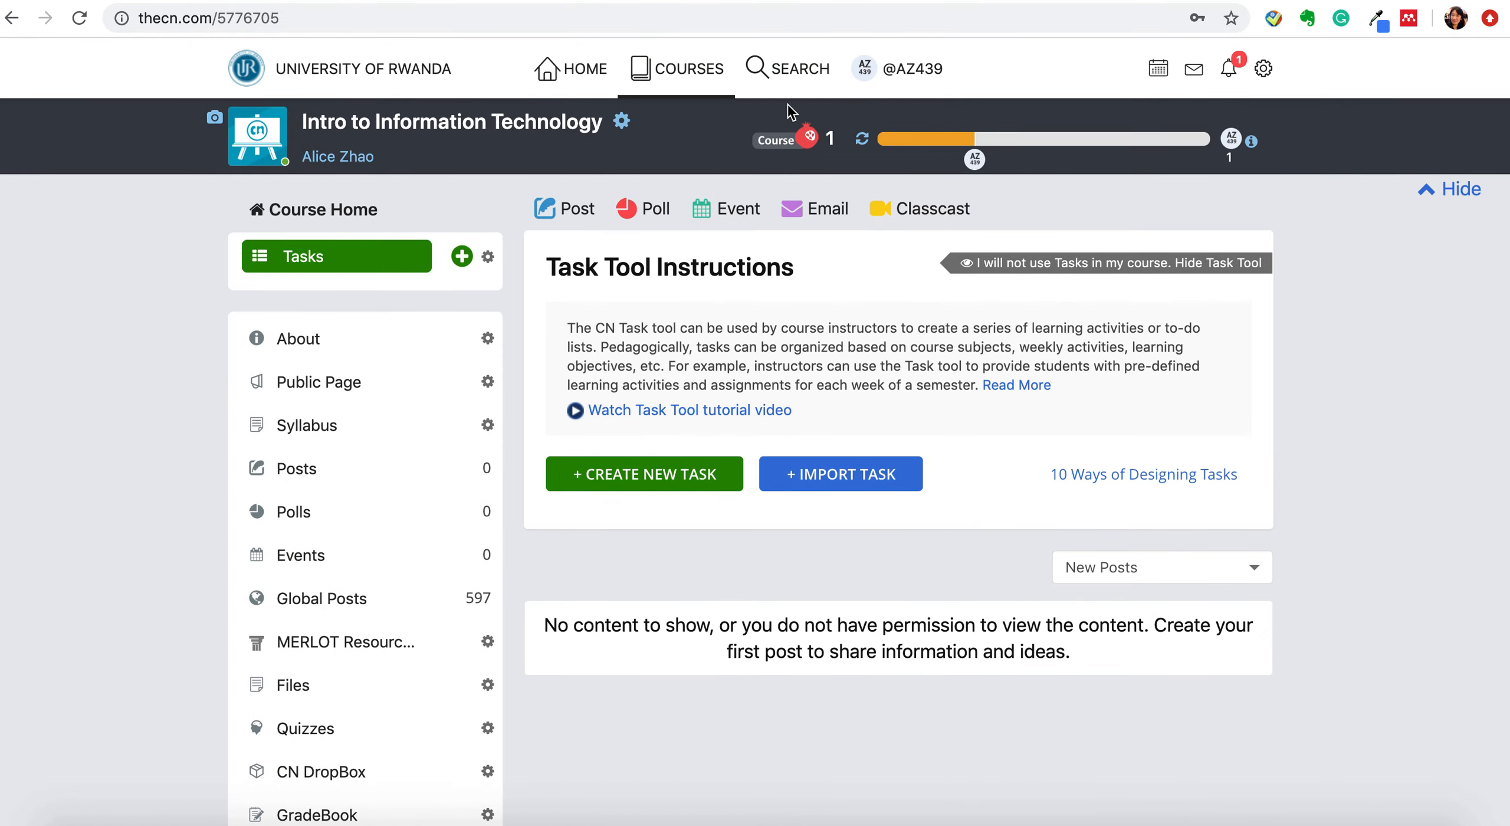
- Open the Course Anar Seed Settings and review the seed values assigned to each activity
{"action": "left_click", "coordinate": [621, 120]}
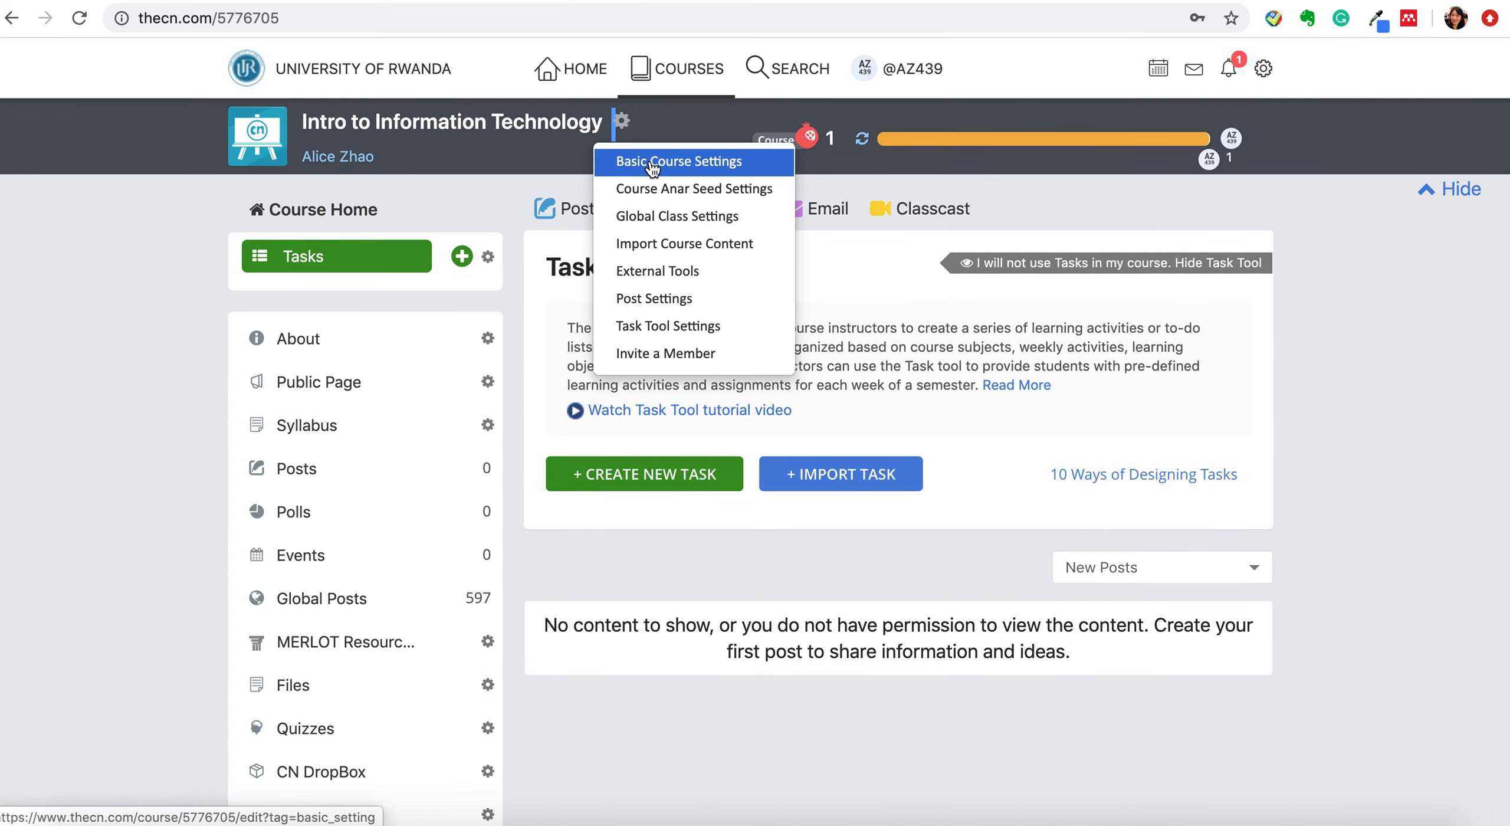
{"action": "left_click", "coordinate": [683, 203]}
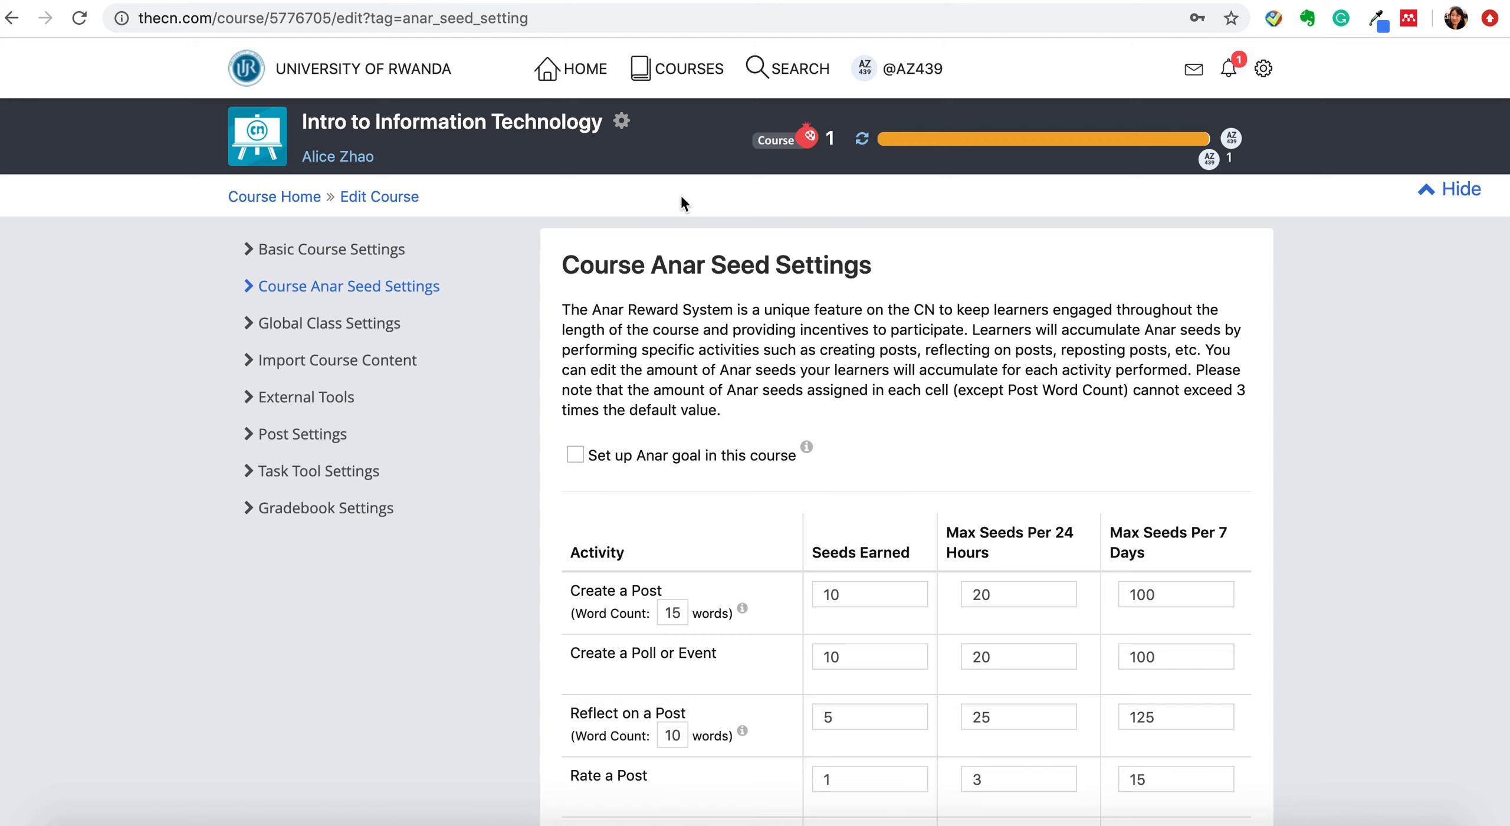
{"action": "scroll", "coordinate": [929, 415], "scroll_direction": "down", "scroll_amount": 5}
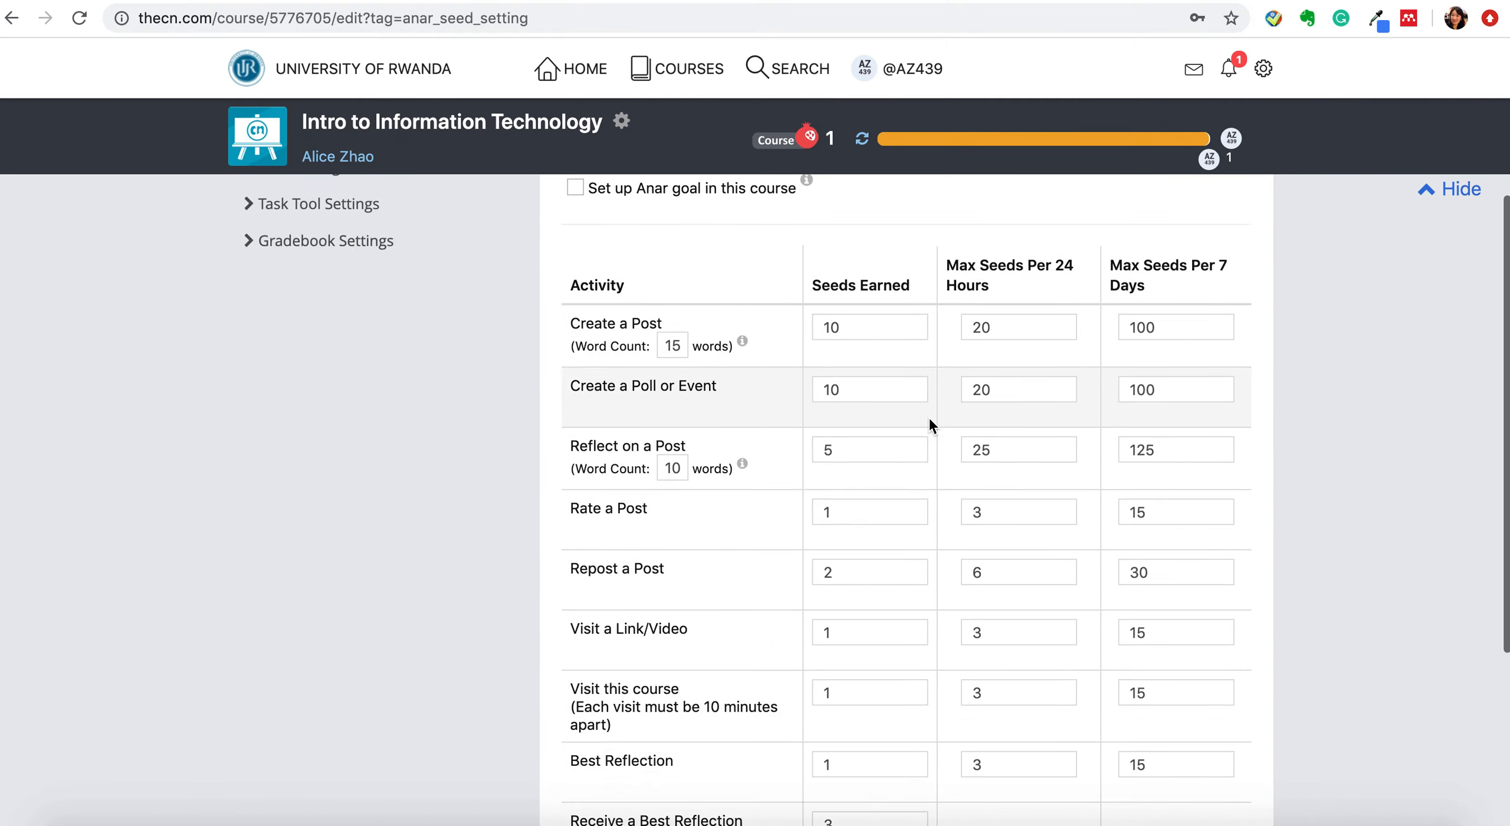
{"action": "scroll", "coordinate": [736, 662], "scroll_direction": "down", "scroll_amount": 2}
{"action": "scroll", "coordinate": [737, 661], "scroll_direction": "up", "scroll_amount": 3}
{"action": "scroll", "coordinate": [736, 659], "scroll_direction": "down", "scroll_amount": 1}
{"action": "scroll", "coordinate": [735, 655], "scroll_direction": "down", "scroll_amount": 1}
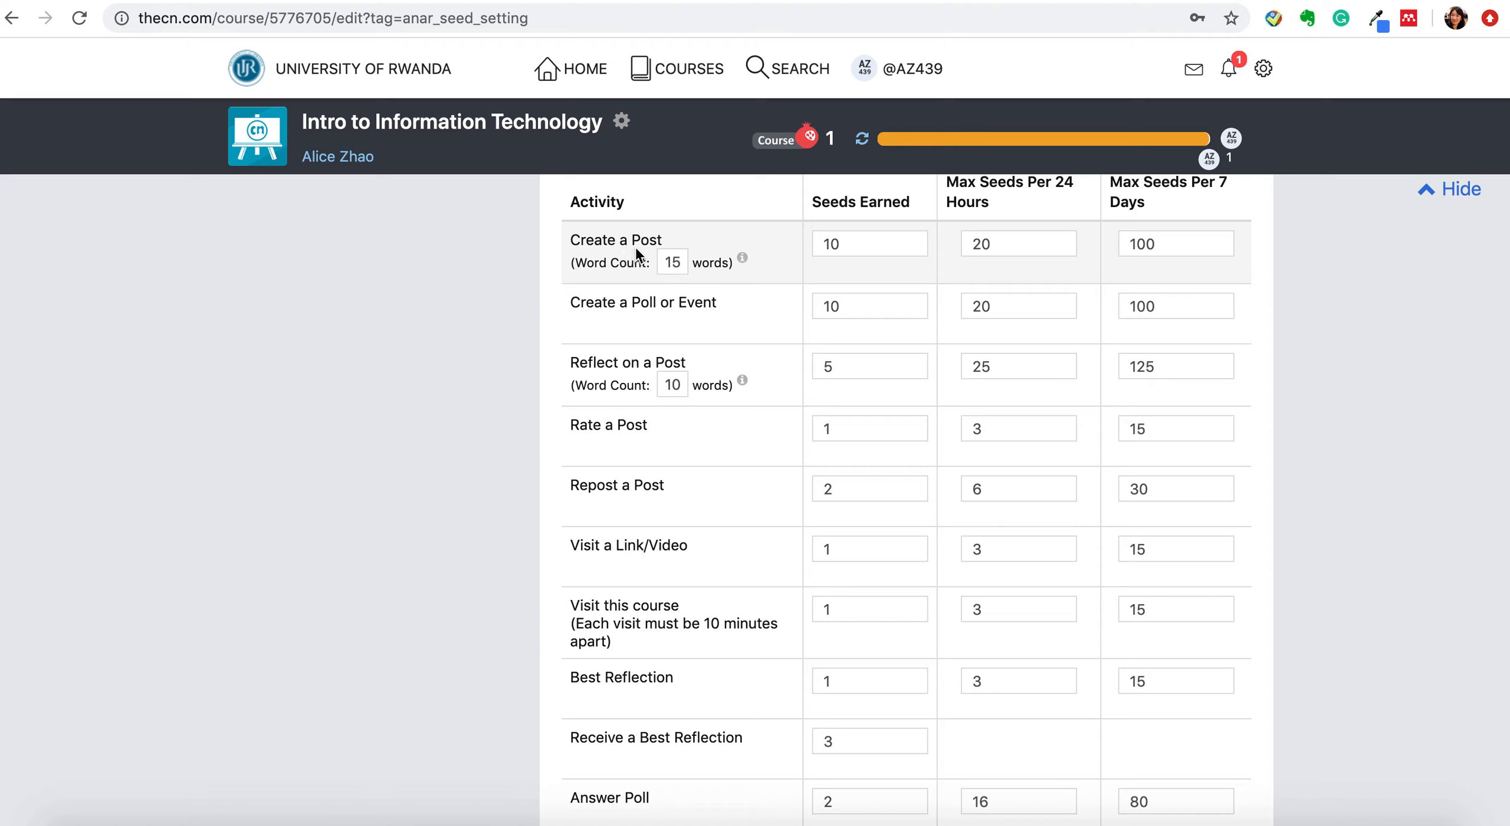
- Set the word count for Create a Post to 150 words
{"action": "double_click", "coordinate": [675, 259]}
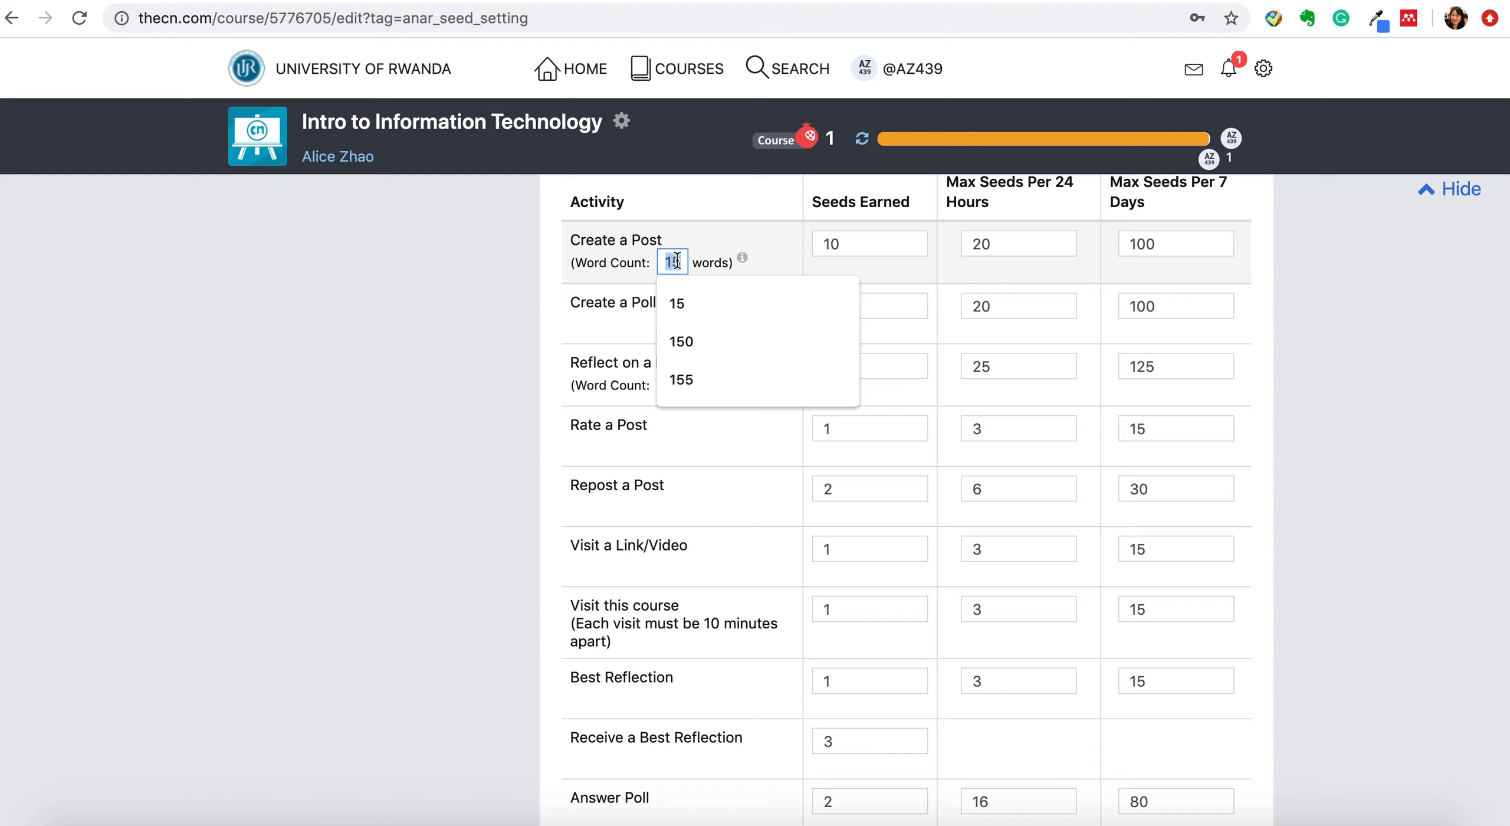
{"action": "left_click", "coordinate": [678, 260]}
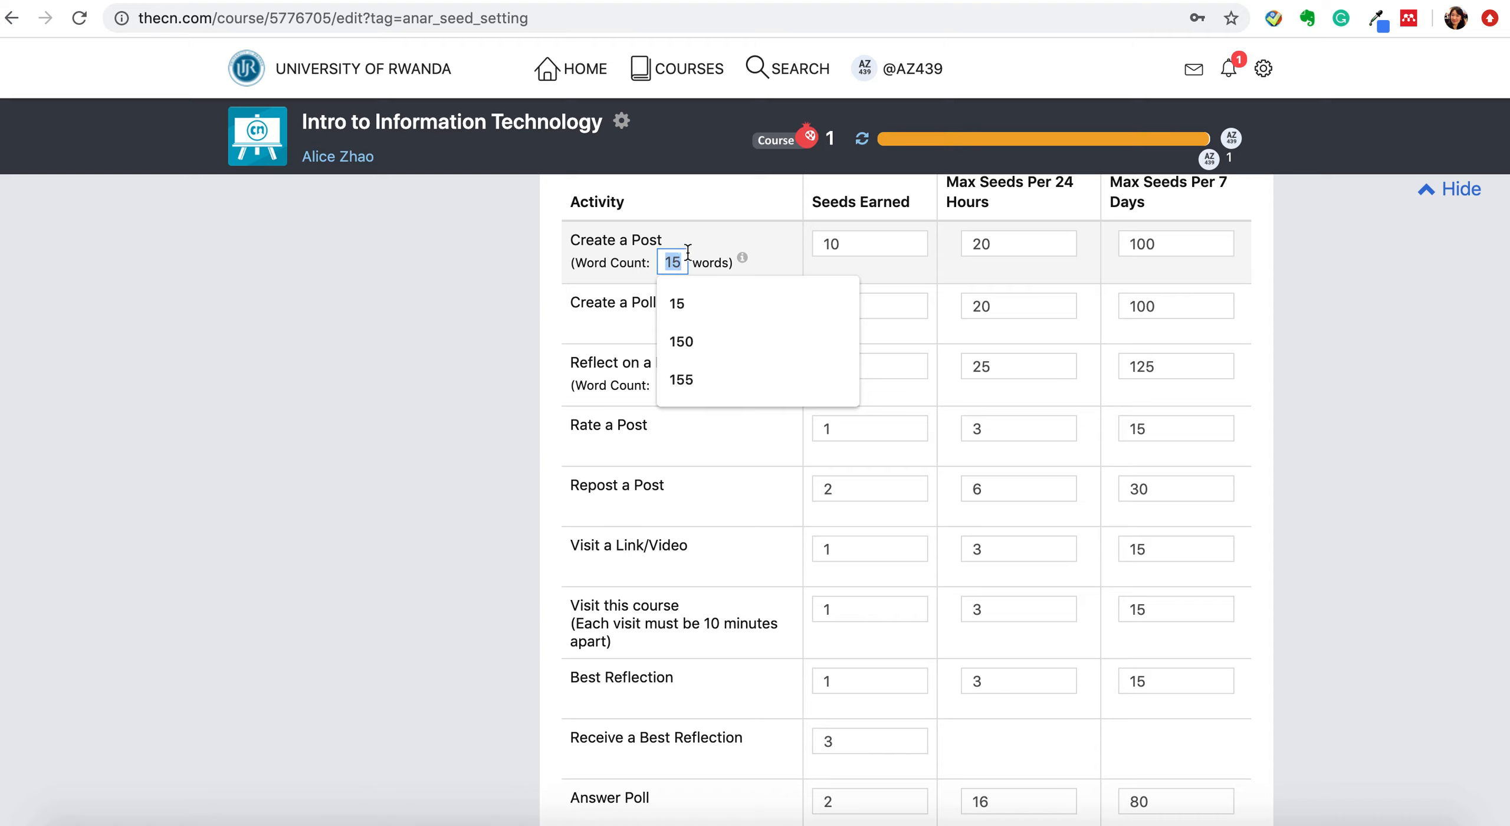
{"action": "left_click", "coordinate": [511, 356]}
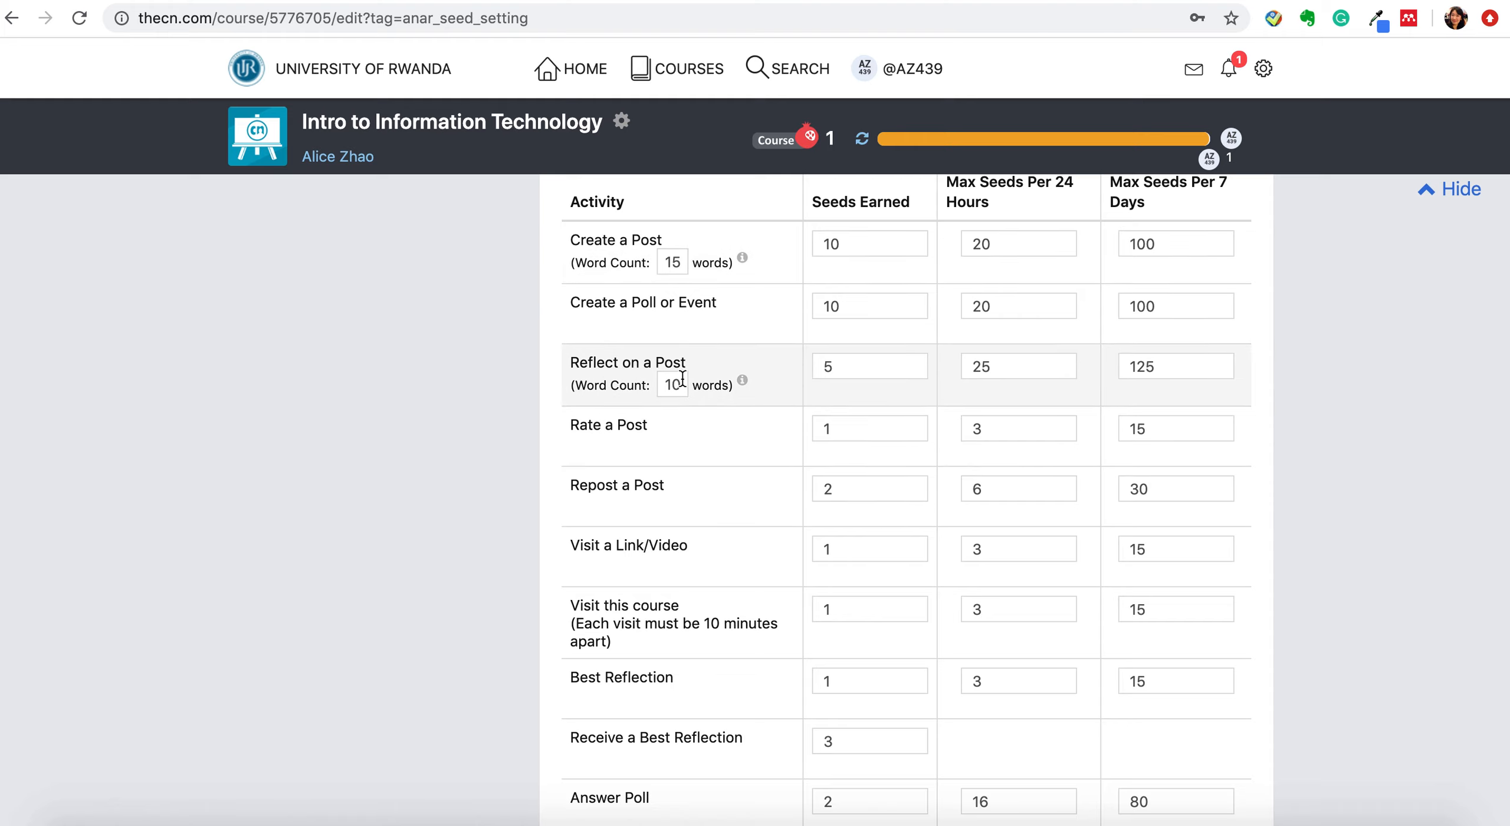
{"action": "left_click", "coordinate": [681, 258]}
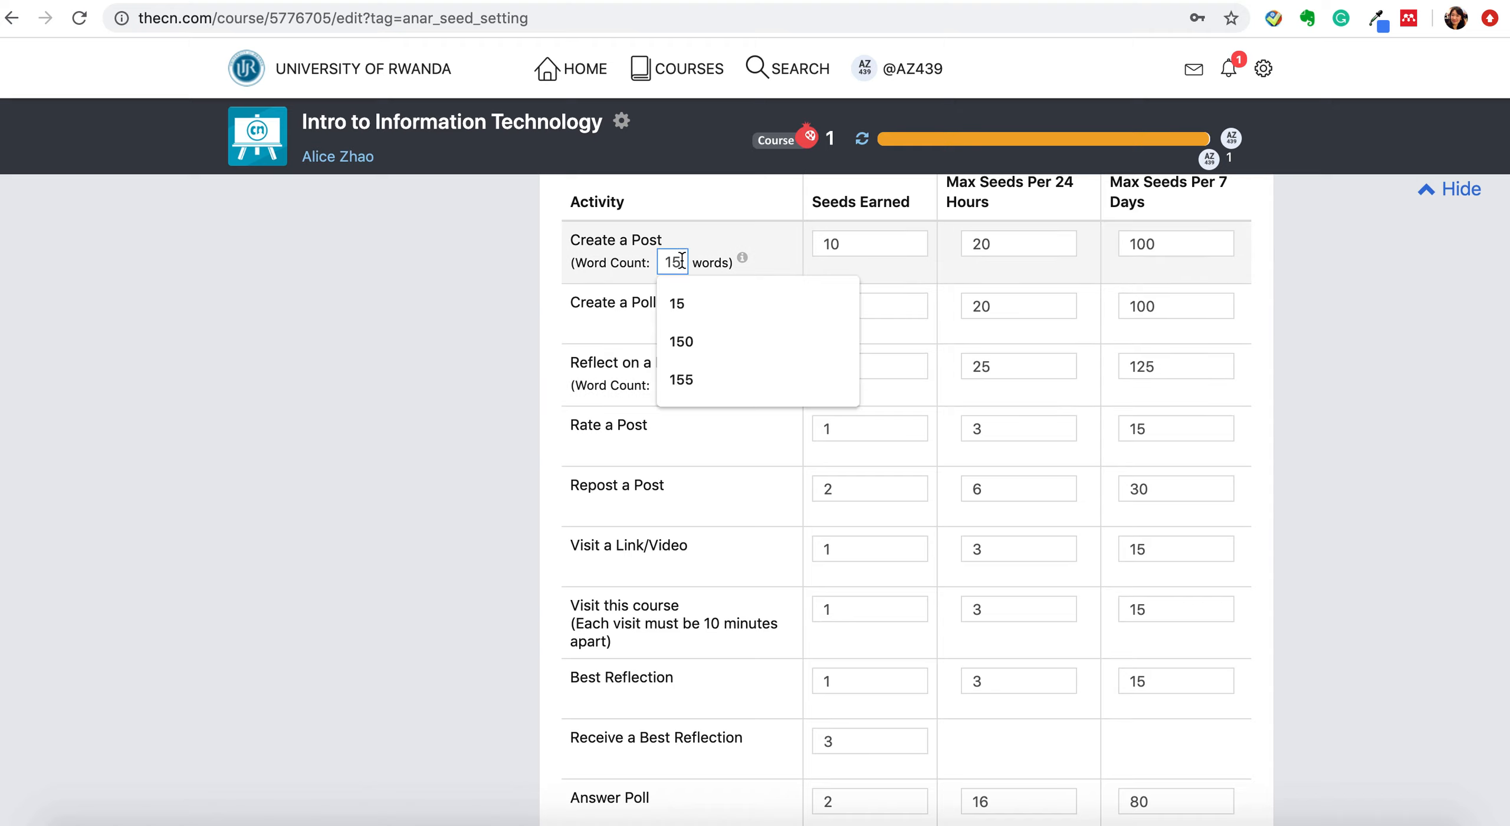
{"action": "left_click", "coordinate": [682, 342]}
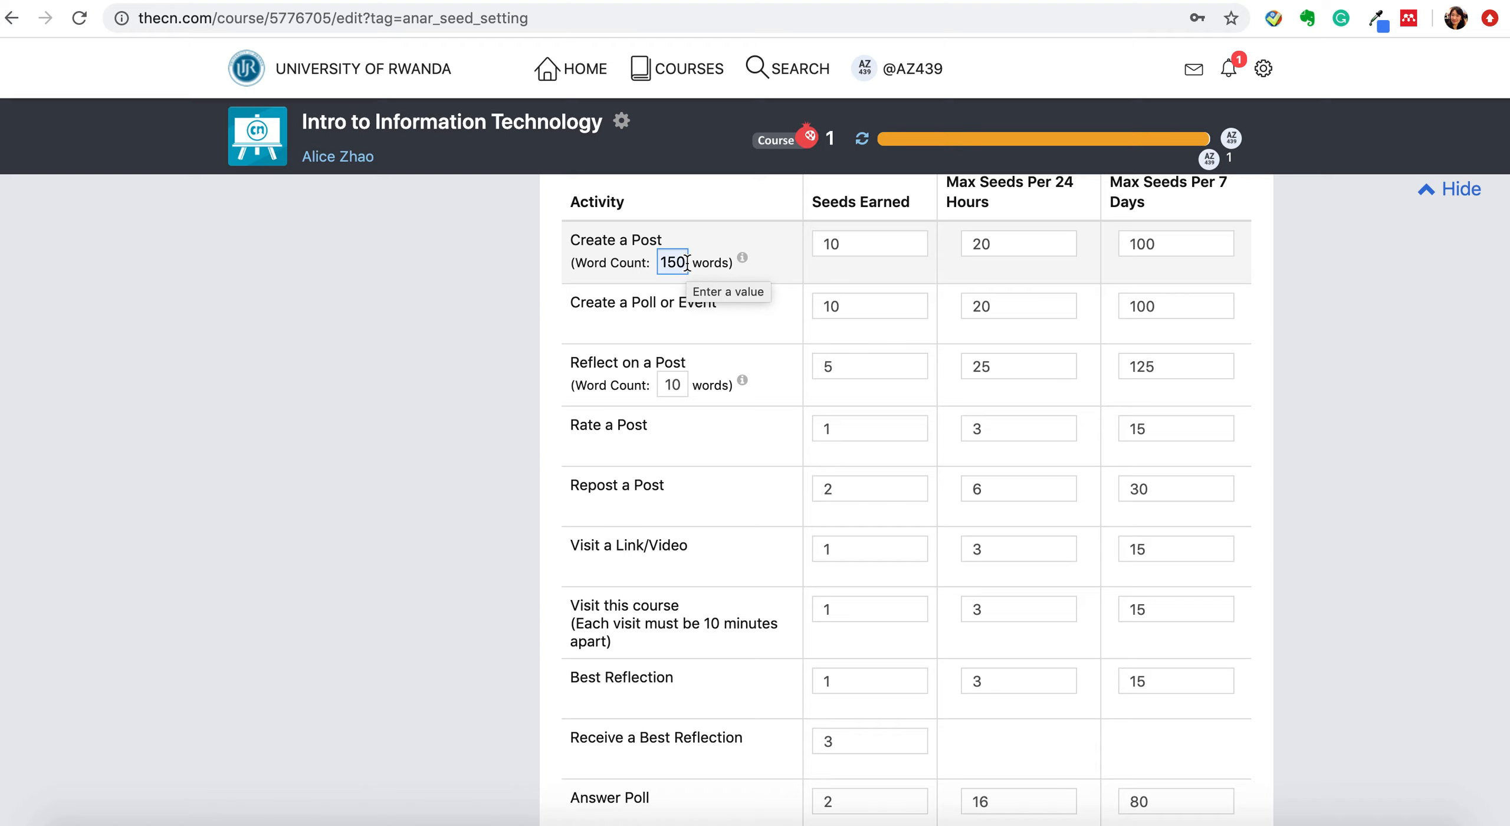
- Set the word count for Reflect on a Post to 50 words
{"action": "double_click", "coordinate": [658, 383]}
{"action": "type", "text": "50"}
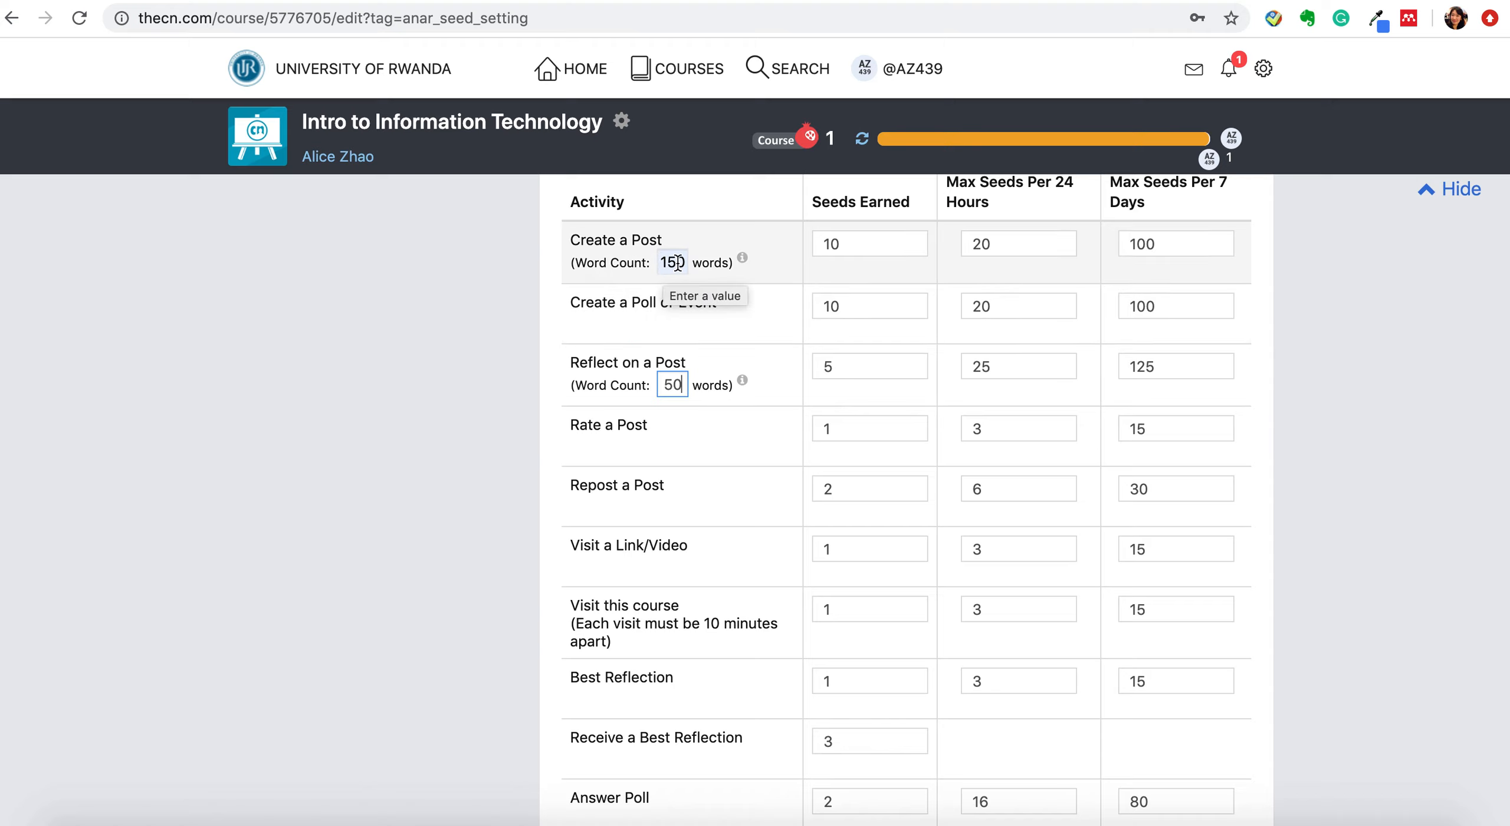
{"action": "left_click", "coordinate": [745, 277]}
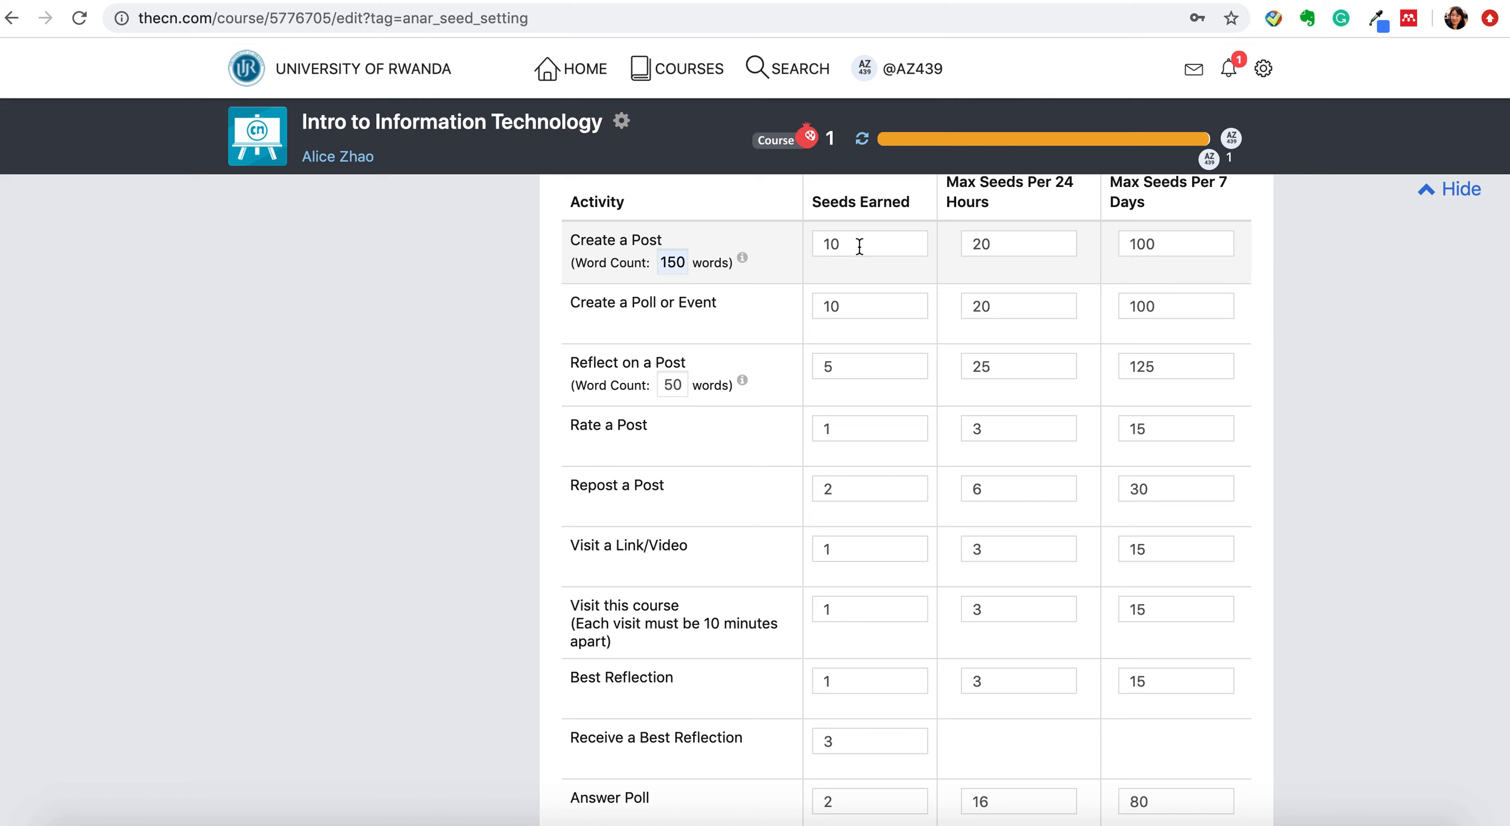
- Enable the option to set up an Anar goal in this course
{"action": "scroll", "coordinate": [917, 424], "scroll_direction": "up", "scroll_amount": 3}
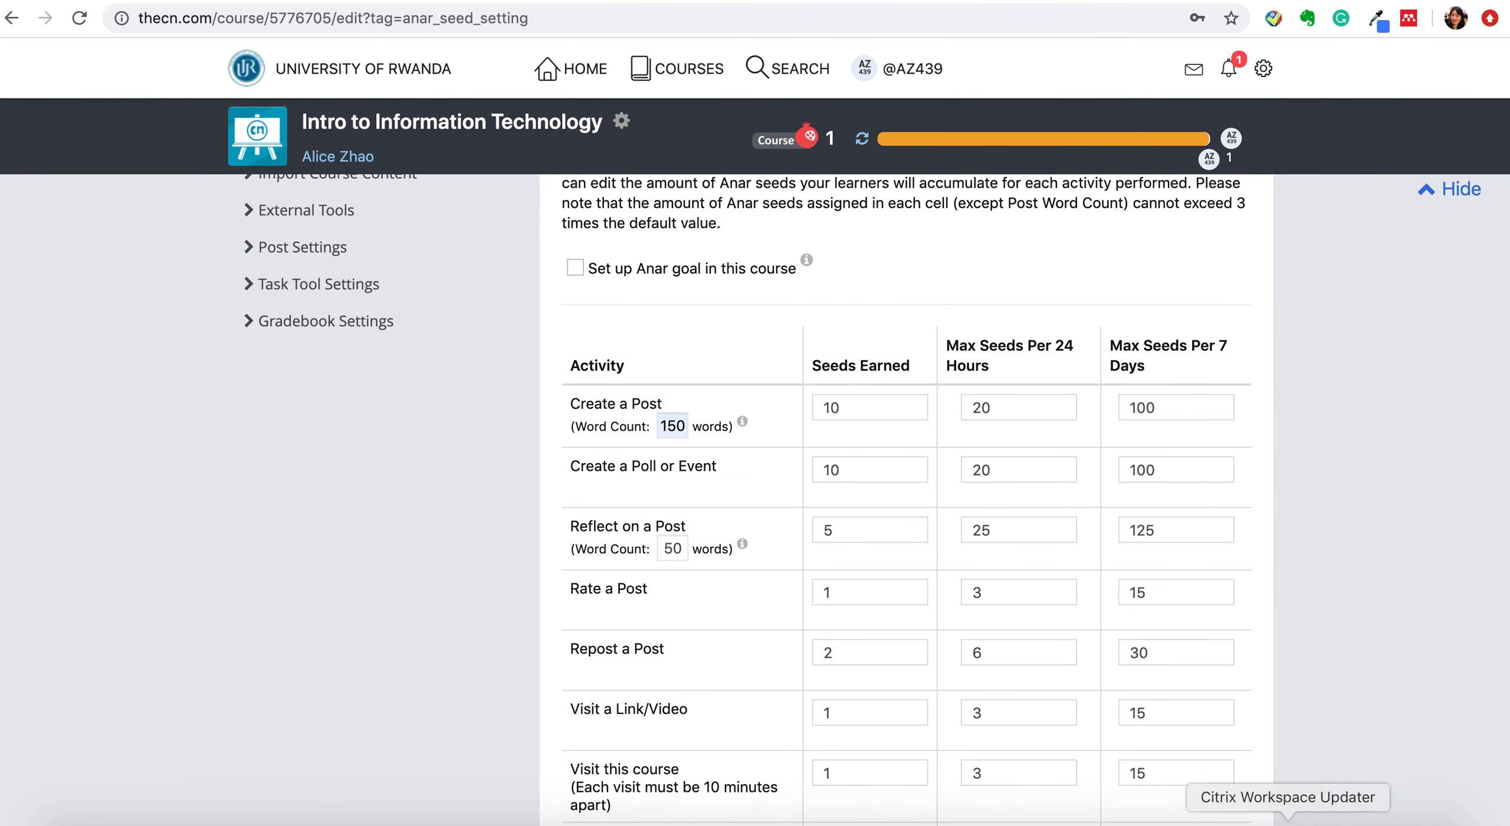
{"action": "right_click", "coordinate": [1288, 823]}
{"action": "left_click", "coordinate": [1296, 793]}
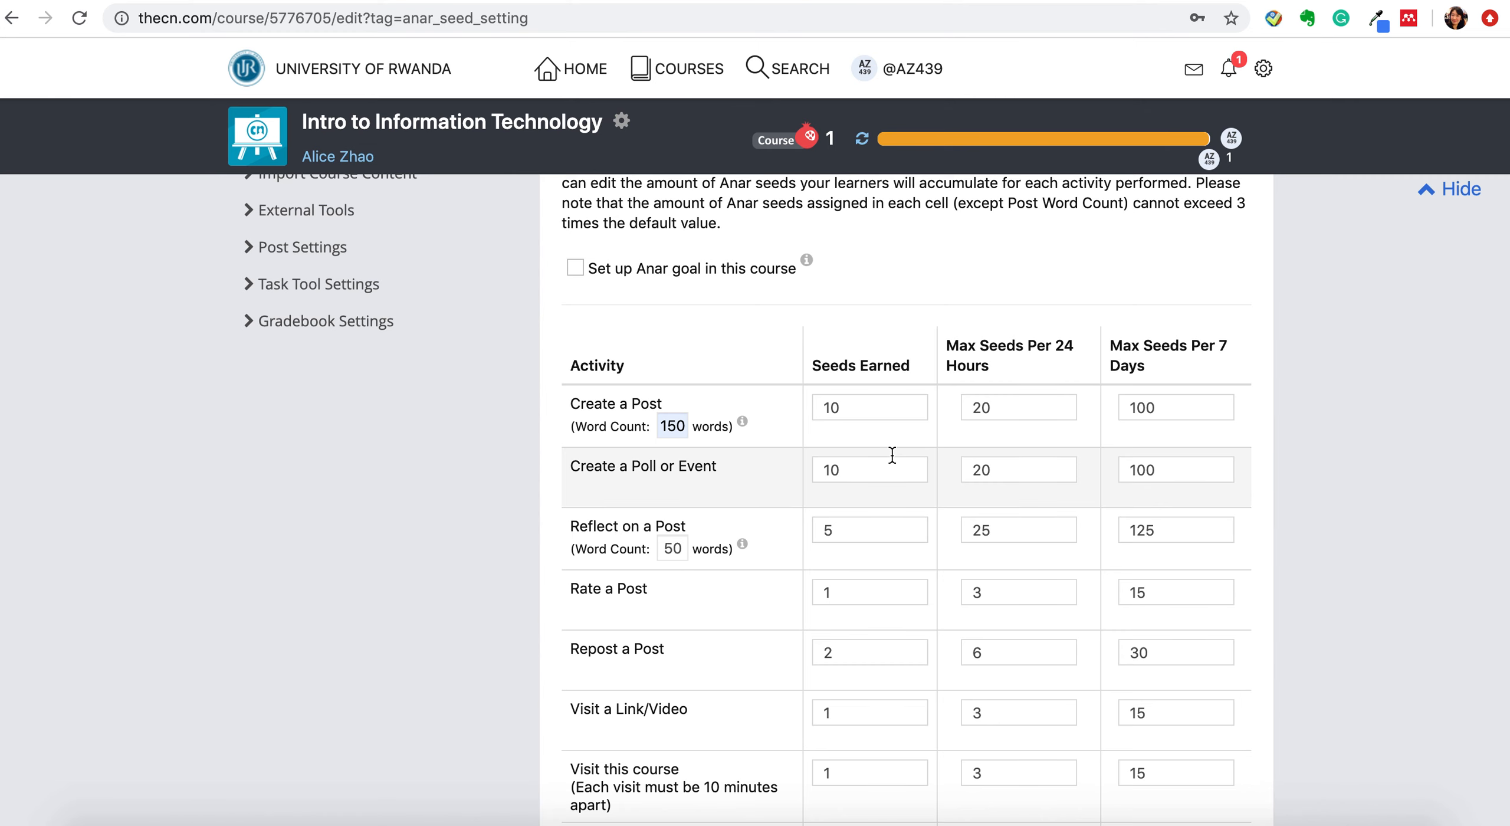
{"action": "scroll", "coordinate": [892, 454], "scroll_direction": "up", "scroll_amount": 2}
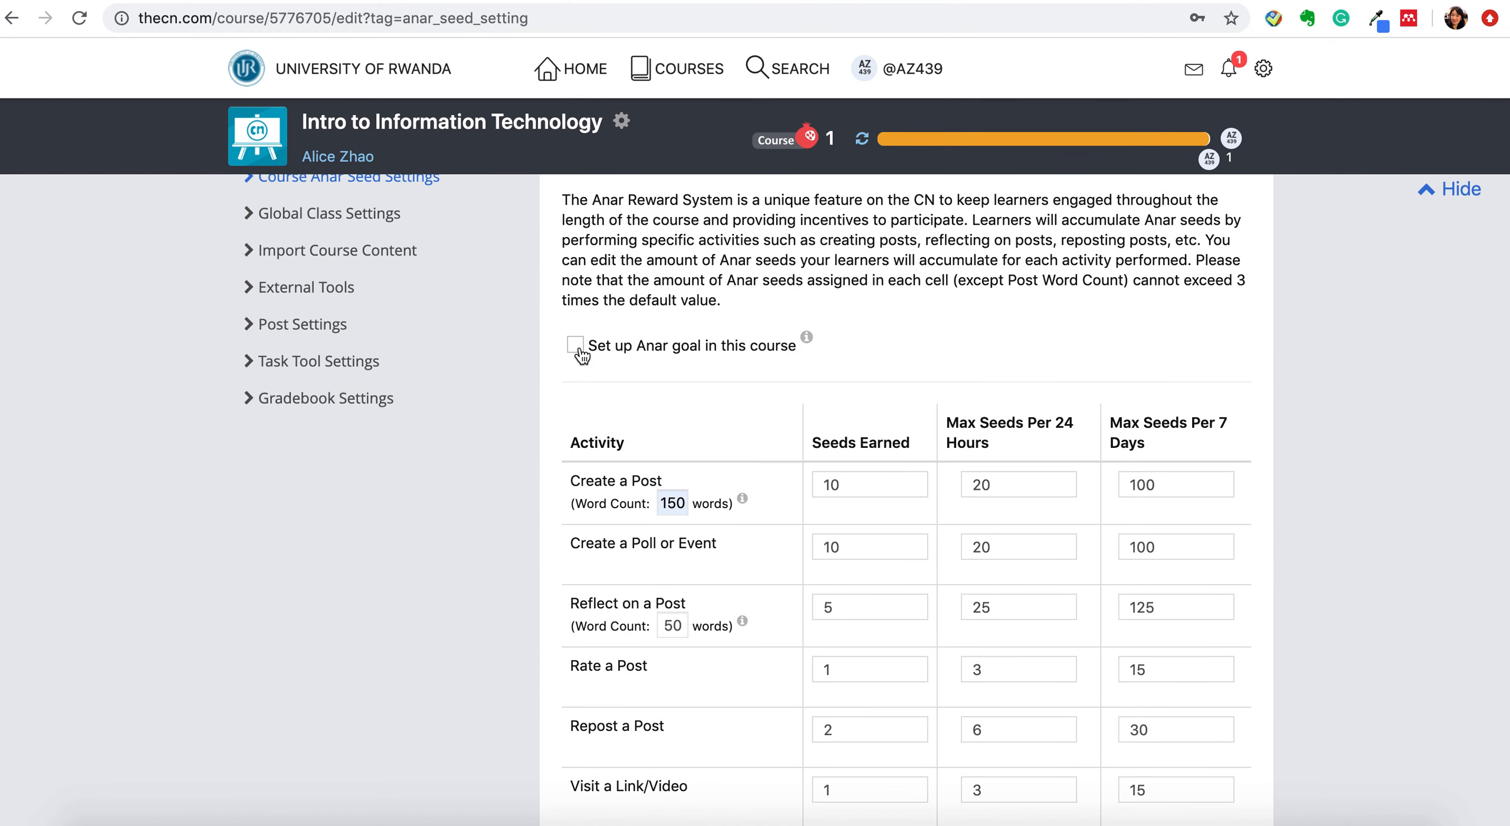
{"action": "scroll", "coordinate": [598, 384], "scroll_direction": "up", "scroll_amount": 2}
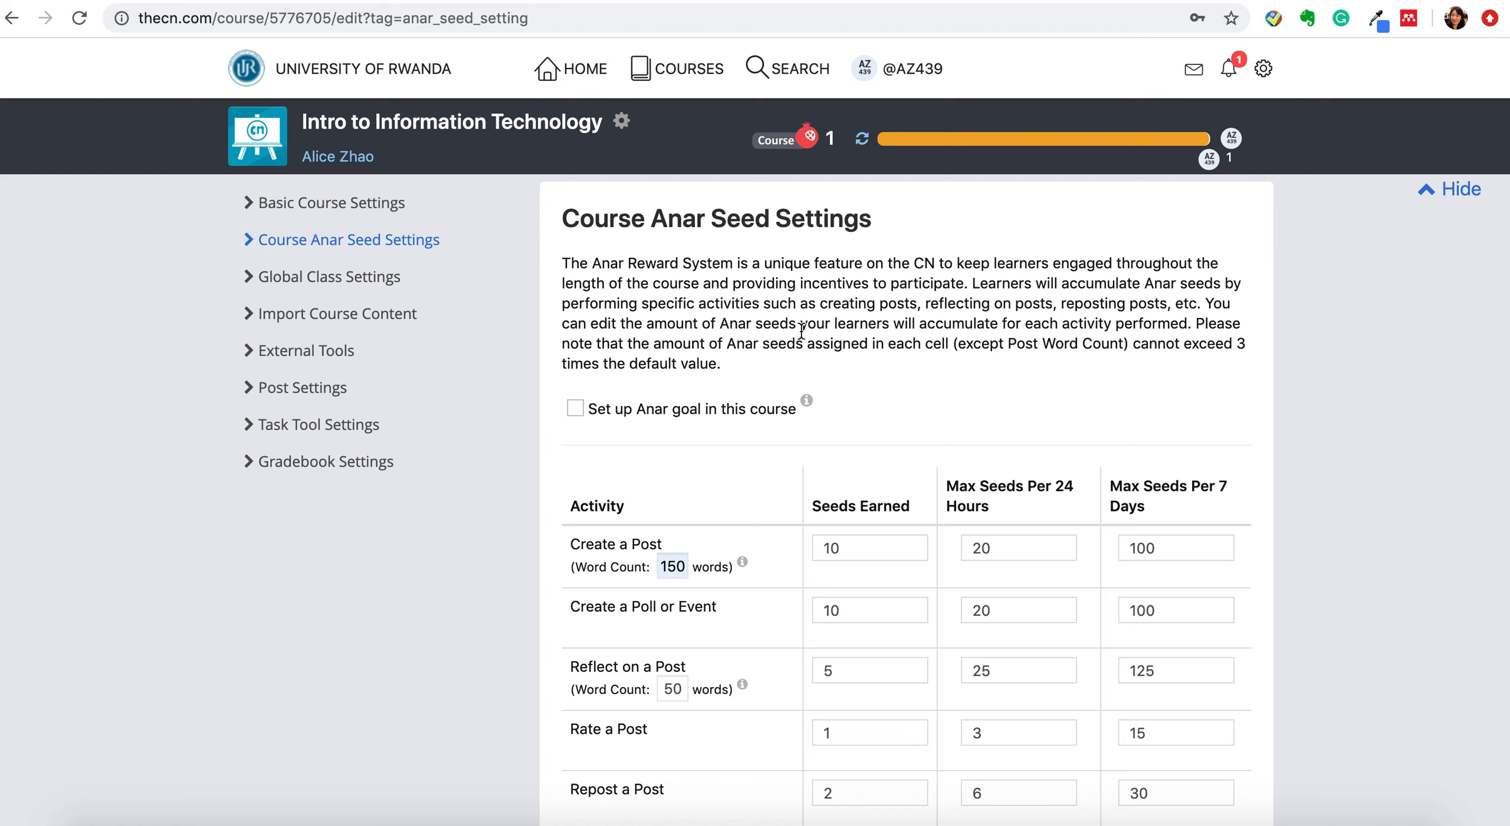
{"action": "left_click", "coordinate": [575, 413]}
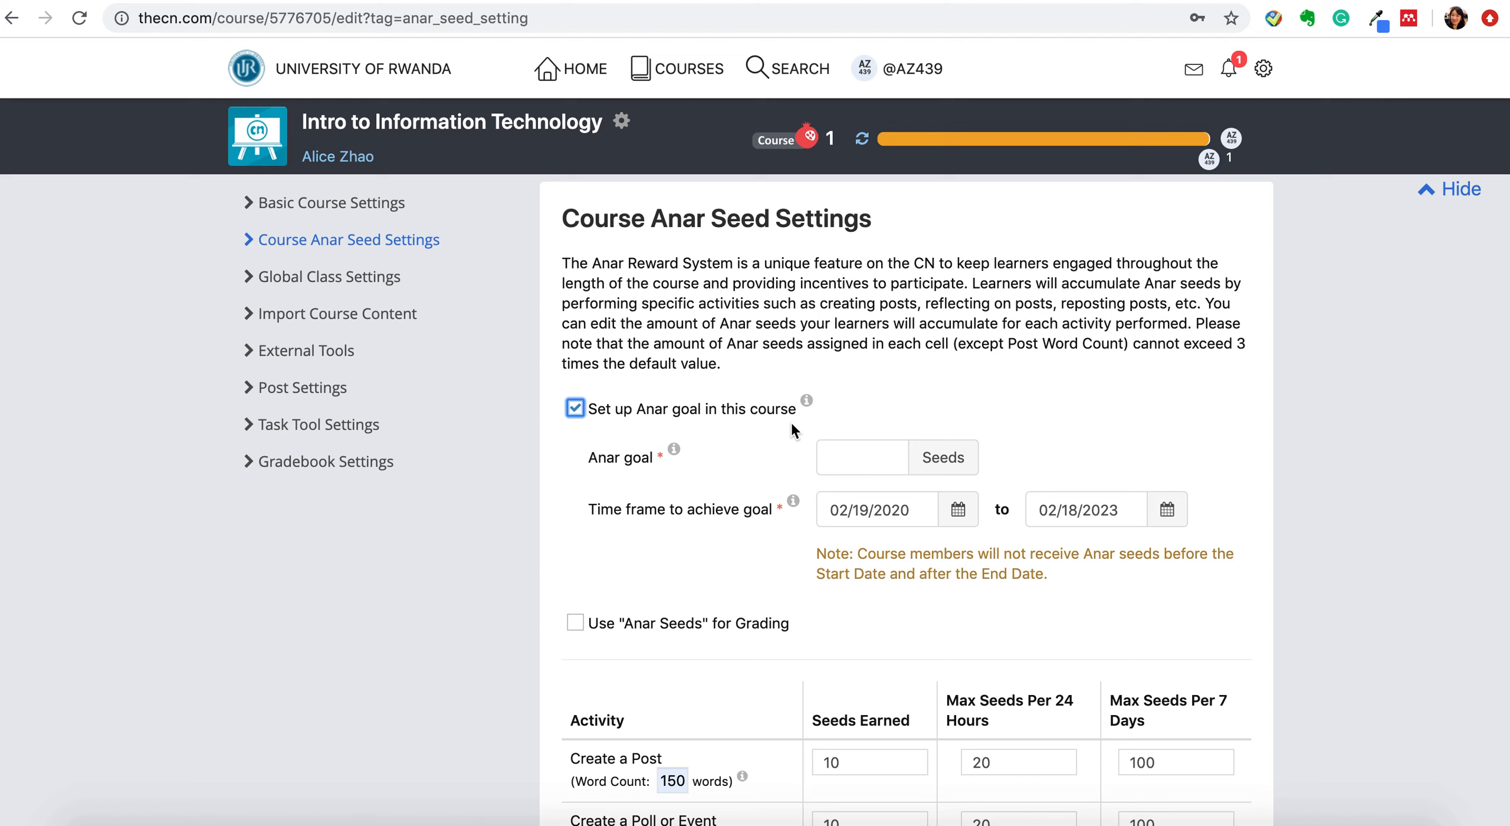
- Review the seeds earned per activity and set the Anar goal to 300 seeds
{"action": "left_click", "coordinate": [876, 457]}
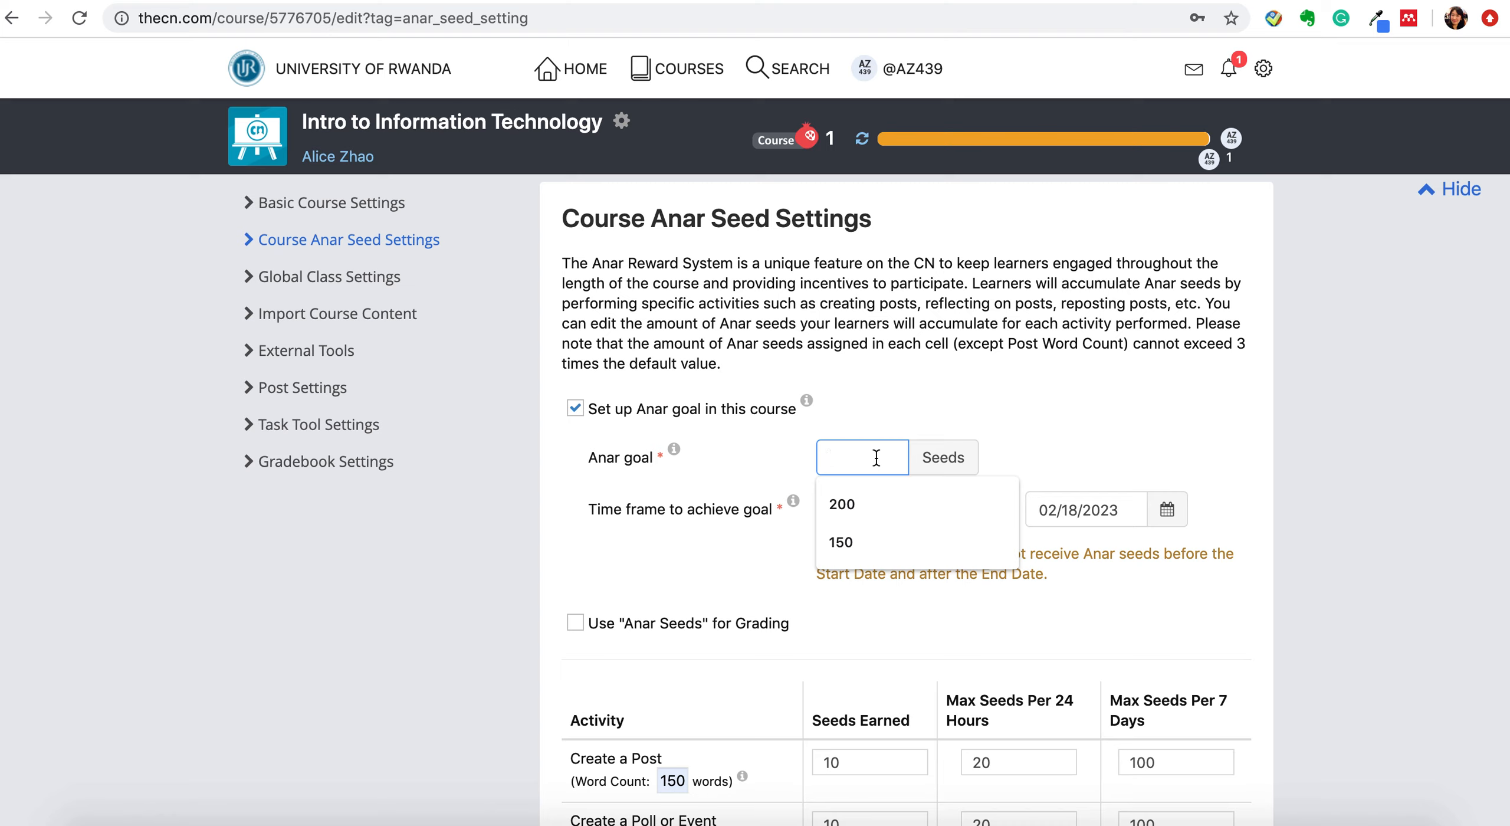
{"action": "left_click", "coordinate": [1043, 384]}
{"action": "scroll", "coordinate": [1045, 387], "scroll_direction": "down", "scroll_amount": 3}
{"action": "scroll", "coordinate": [1046, 388], "scroll_direction": "down", "scroll_amount": 3}
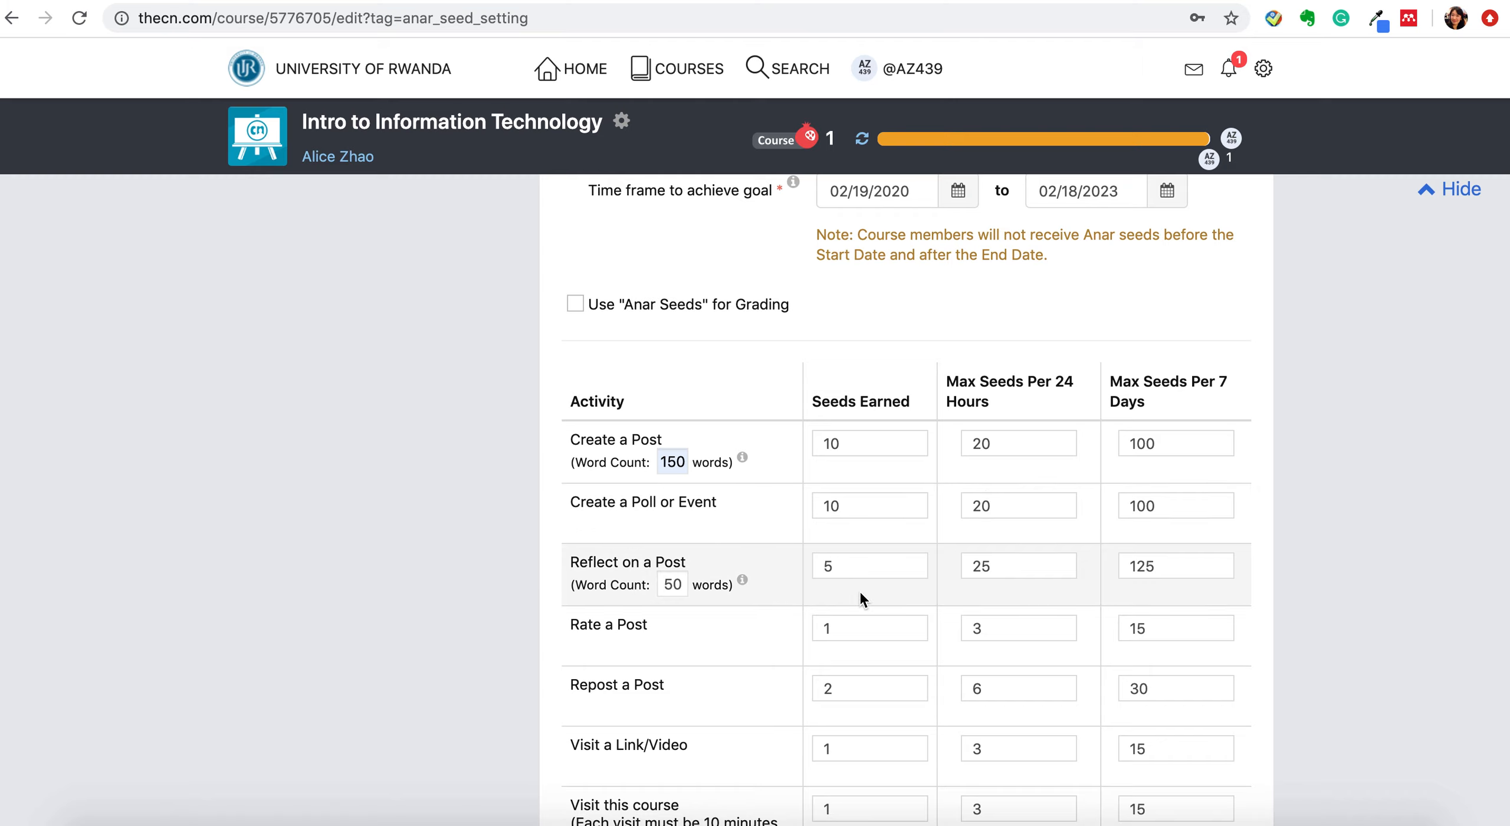
{"action": "scroll", "coordinate": [860, 592], "scroll_direction": "up", "scroll_amount": 2}
{"action": "scroll", "coordinate": [860, 593], "scroll_direction": "down", "scroll_amount": 5}
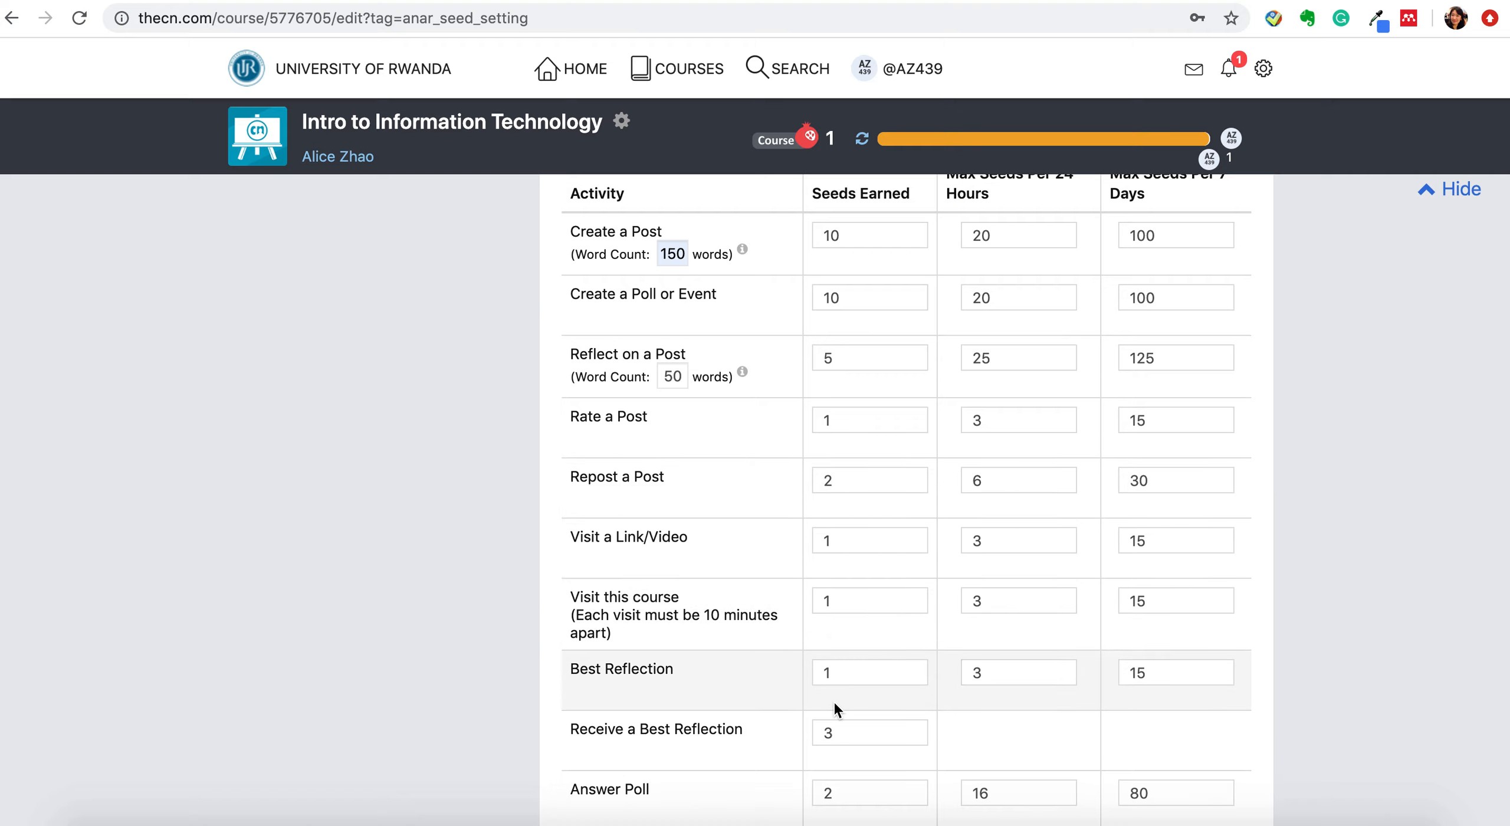
{"action": "scroll", "coordinate": [833, 701], "scroll_direction": "up", "scroll_amount": 10}
{"action": "left_click", "coordinate": [853, 502]}
{"action": "type", "text": "300"}
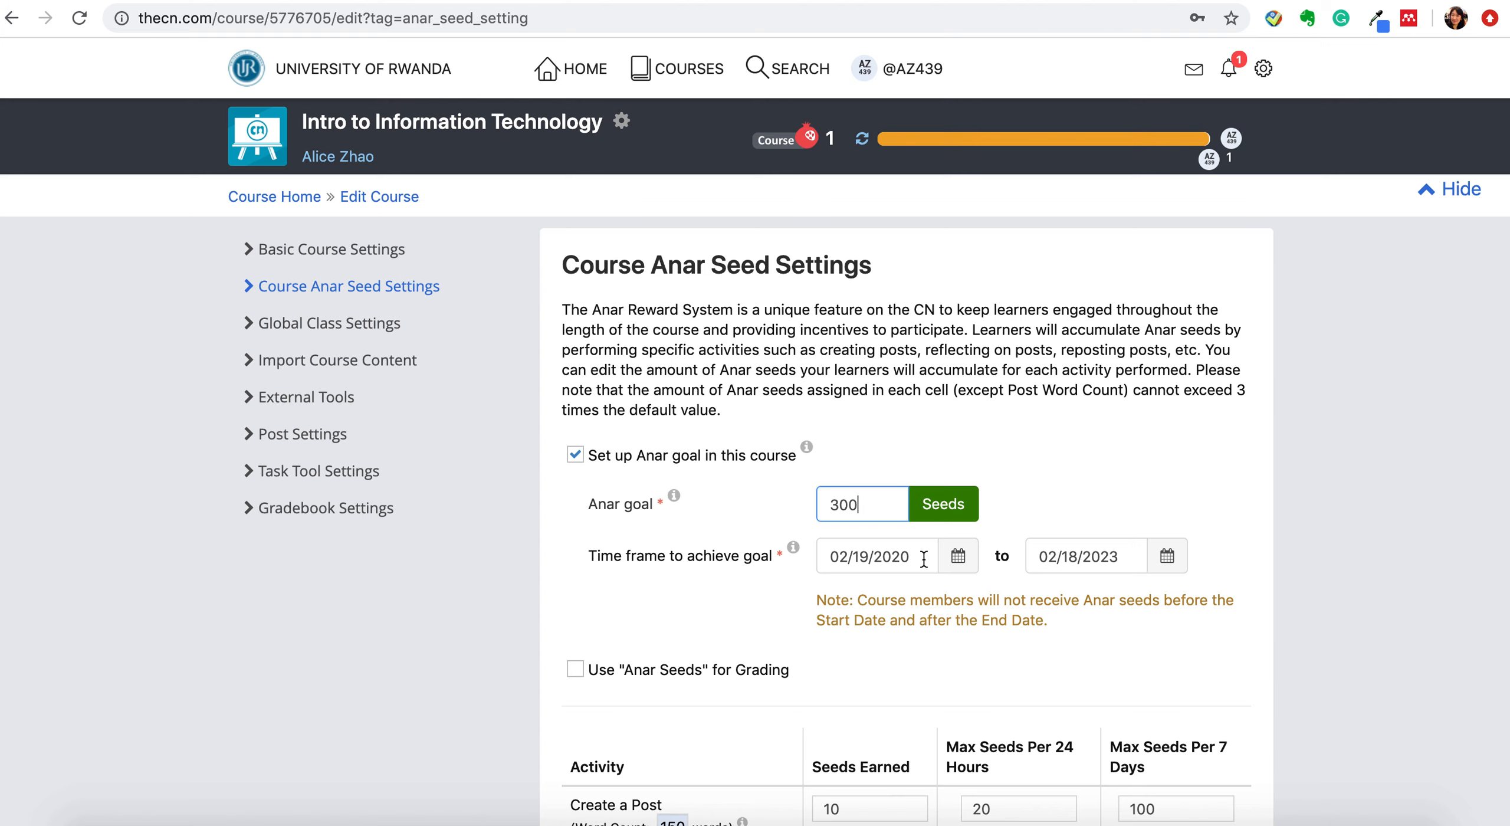
- Enable the use of Anar Seeds for grading and choose to add them to the CN GradeBook
{"action": "scroll", "coordinate": [923, 560], "scroll_direction": "down", "scroll_amount": 4}
{"action": "left_click", "coordinate": [575, 445]}
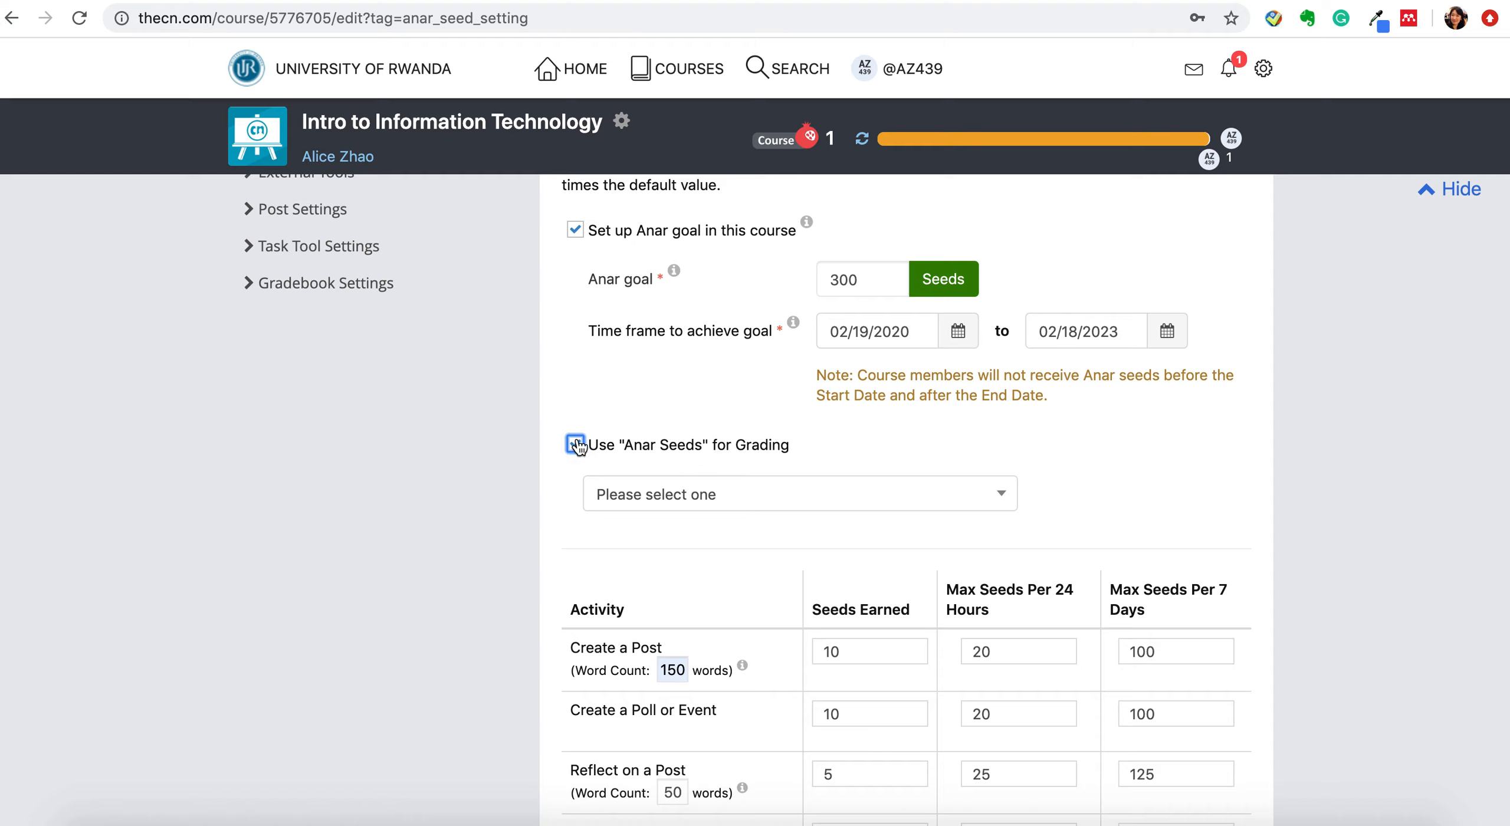
{"action": "left_click", "coordinate": [686, 495]}
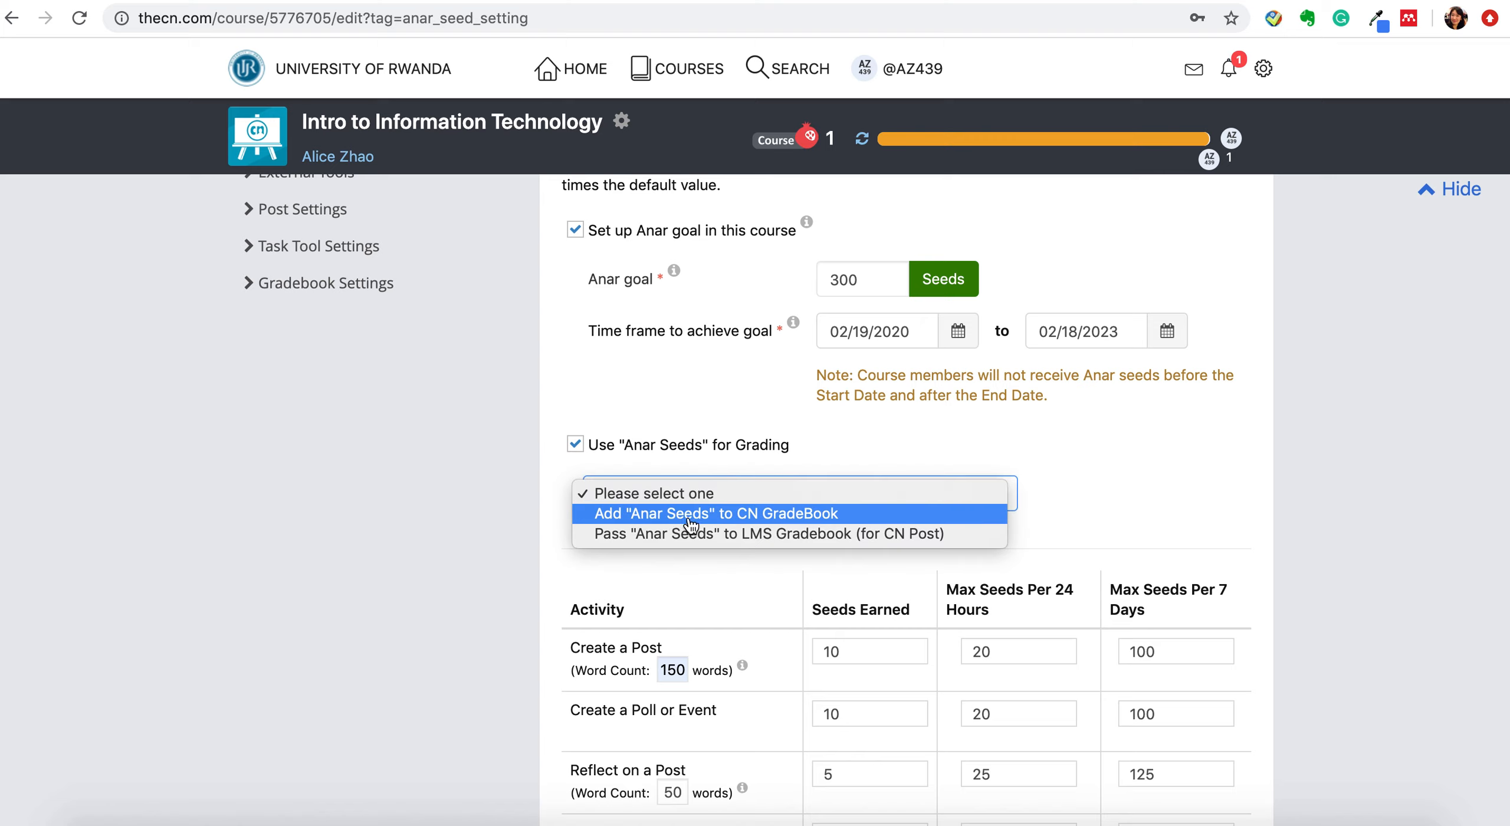
{"action": "left_click", "coordinate": [767, 519]}
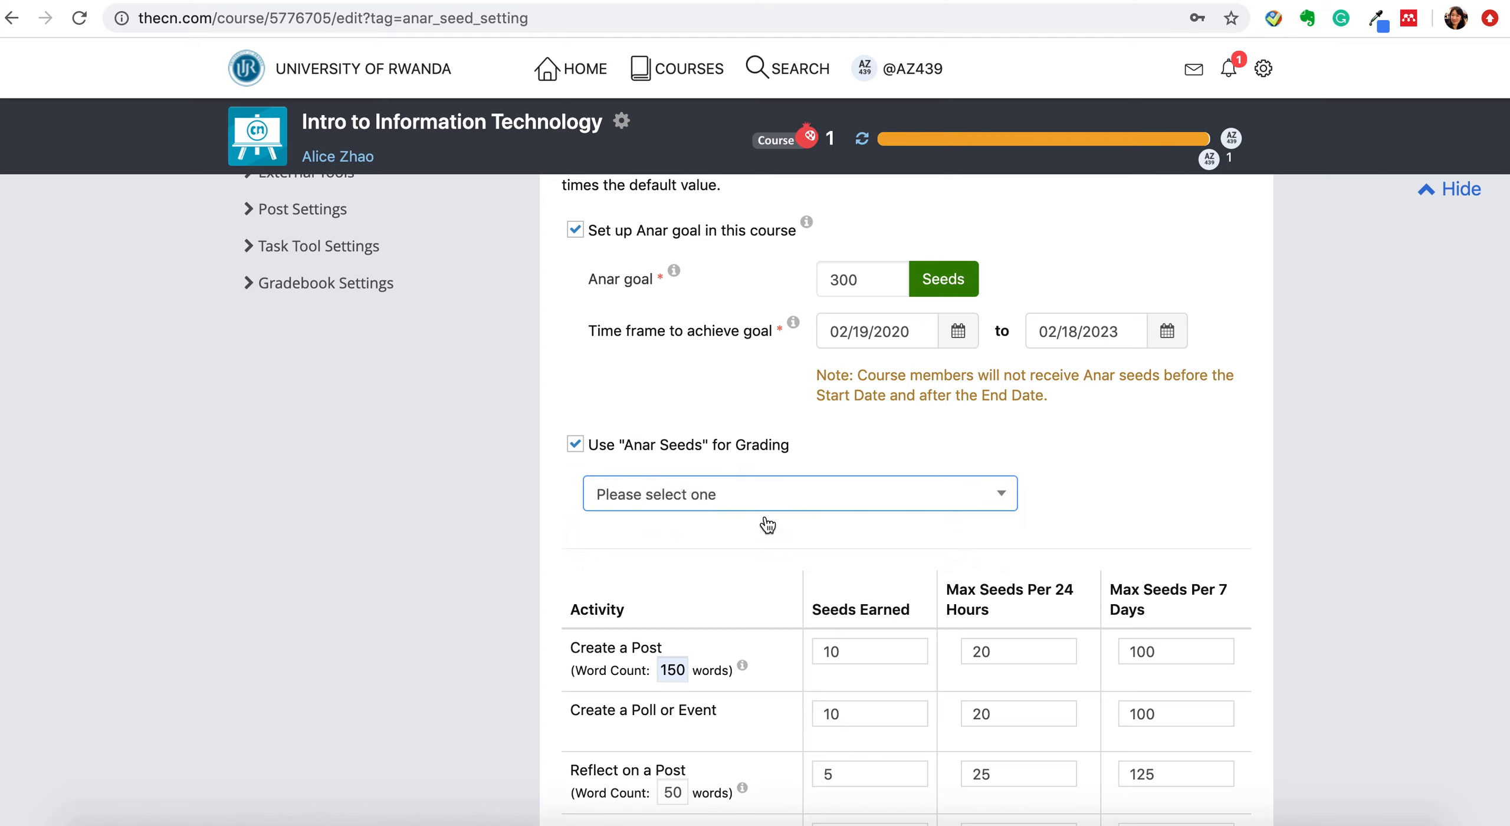
- Use Anar Seeds as A Portion of the Course Grade with a point value of 10 pts
{"action": "scroll", "coordinate": [788, 556], "scroll_direction": "down", "scroll_amount": 3}
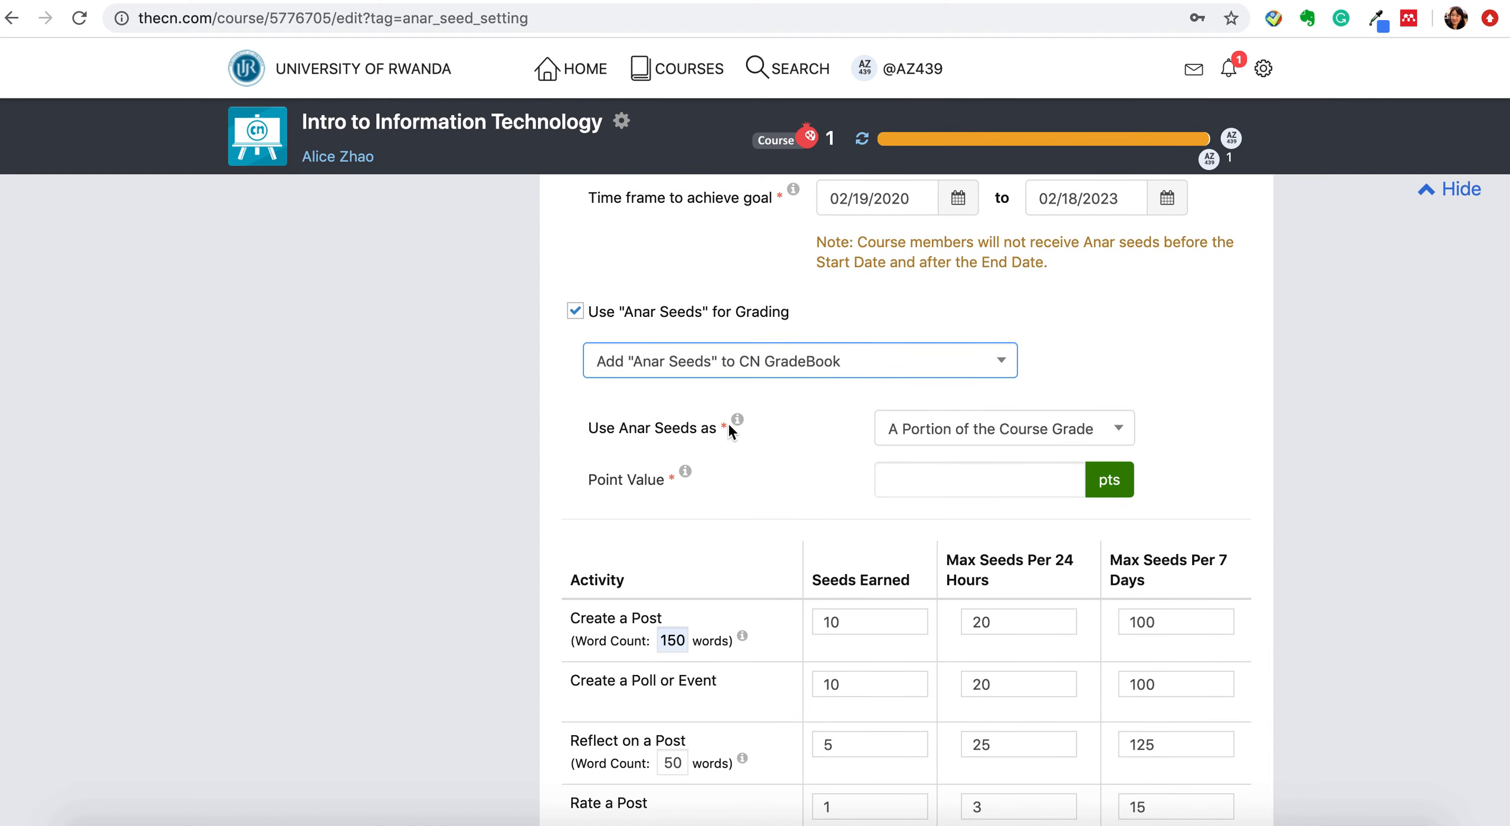
{"action": "left_click", "coordinate": [930, 433]}
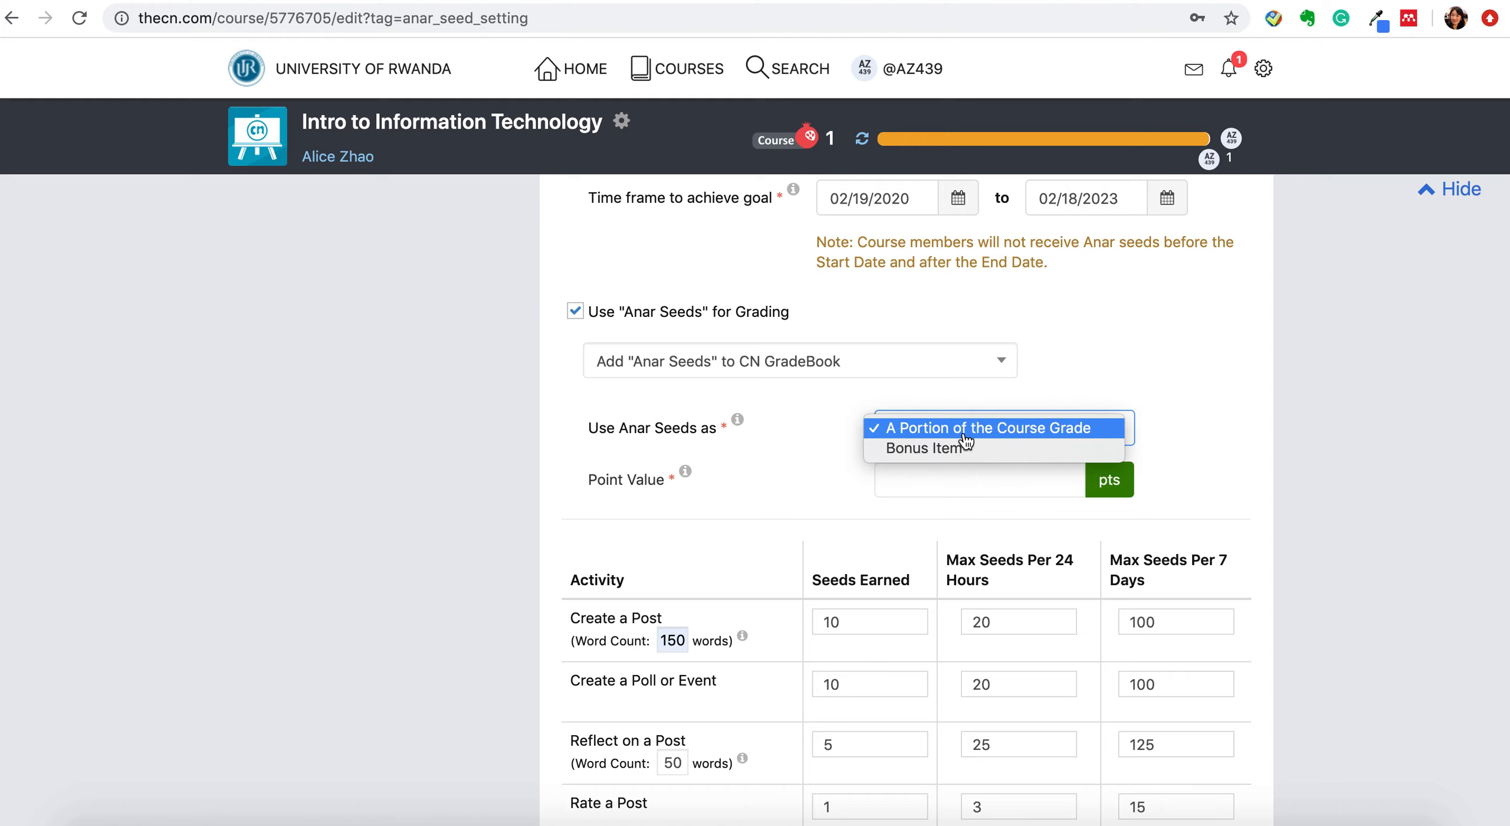
{"action": "left_click", "coordinate": [965, 436]}
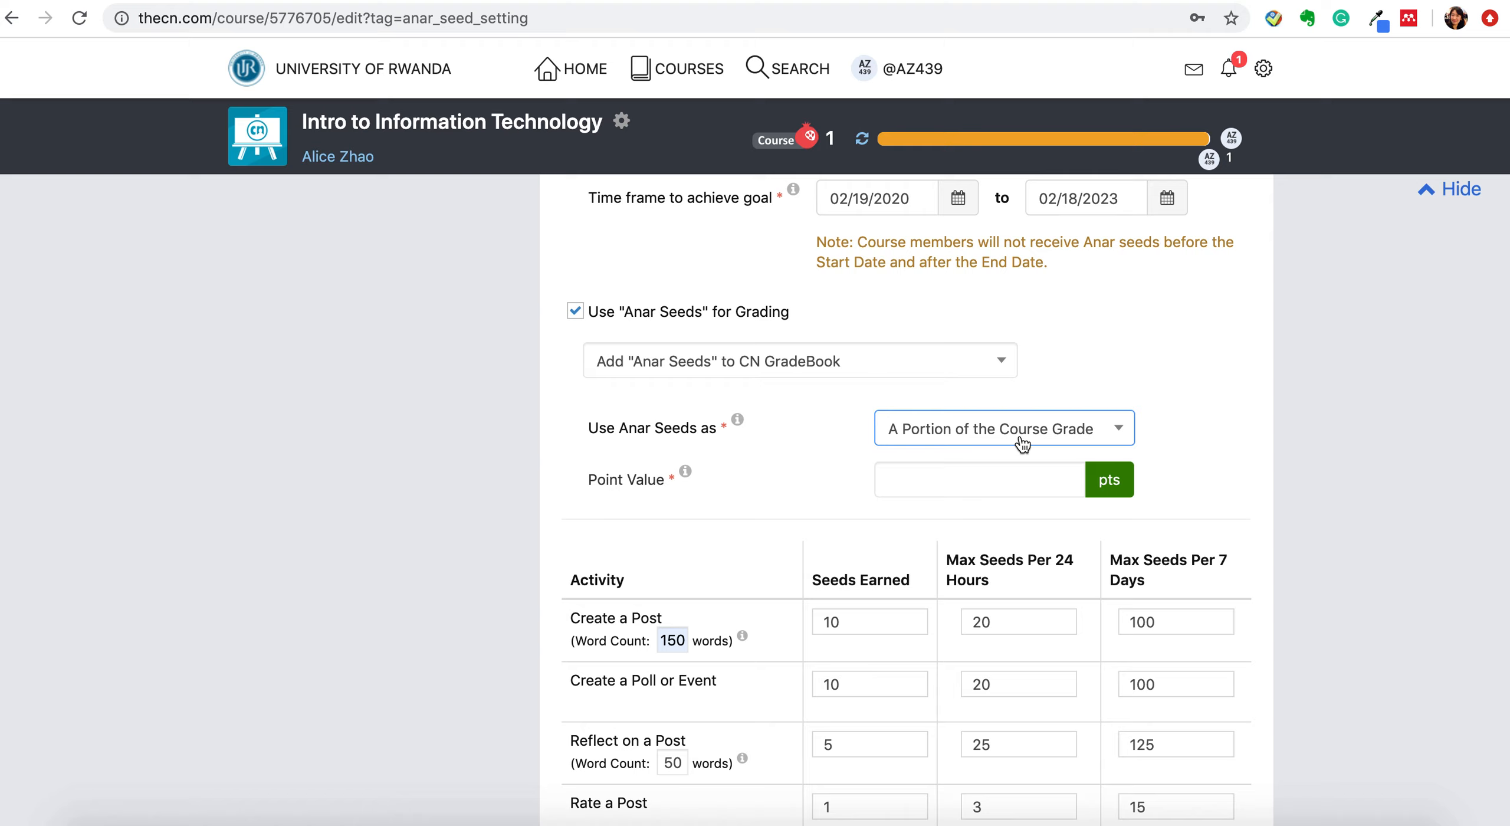
{"action": "left_click", "coordinate": [964, 481]}
{"action": "left_click", "coordinate": [1261, 402]}
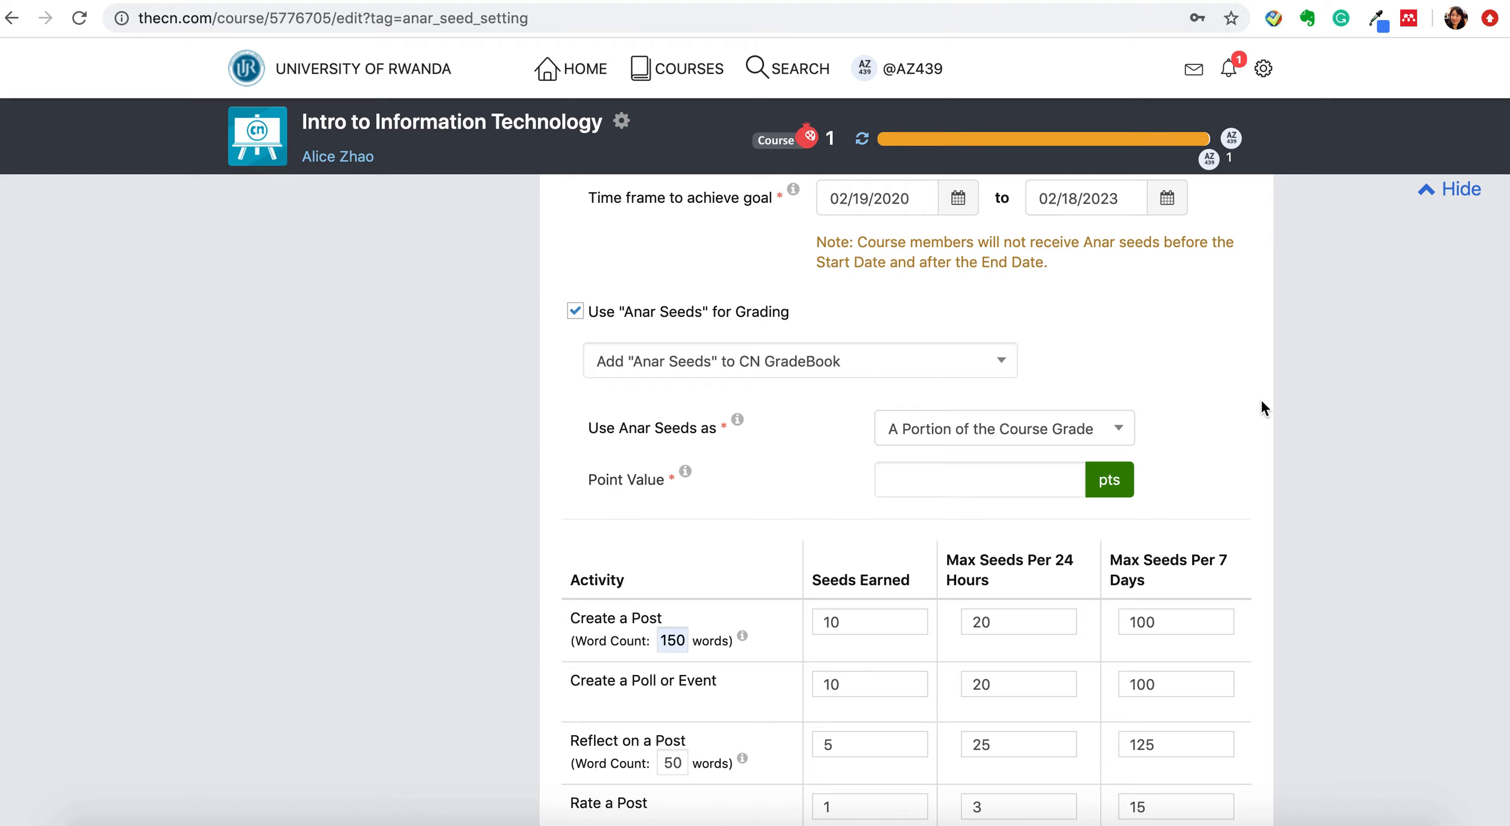
{"action": "left_click", "coordinate": [933, 490]}
{"action": "type", "text": "10"}
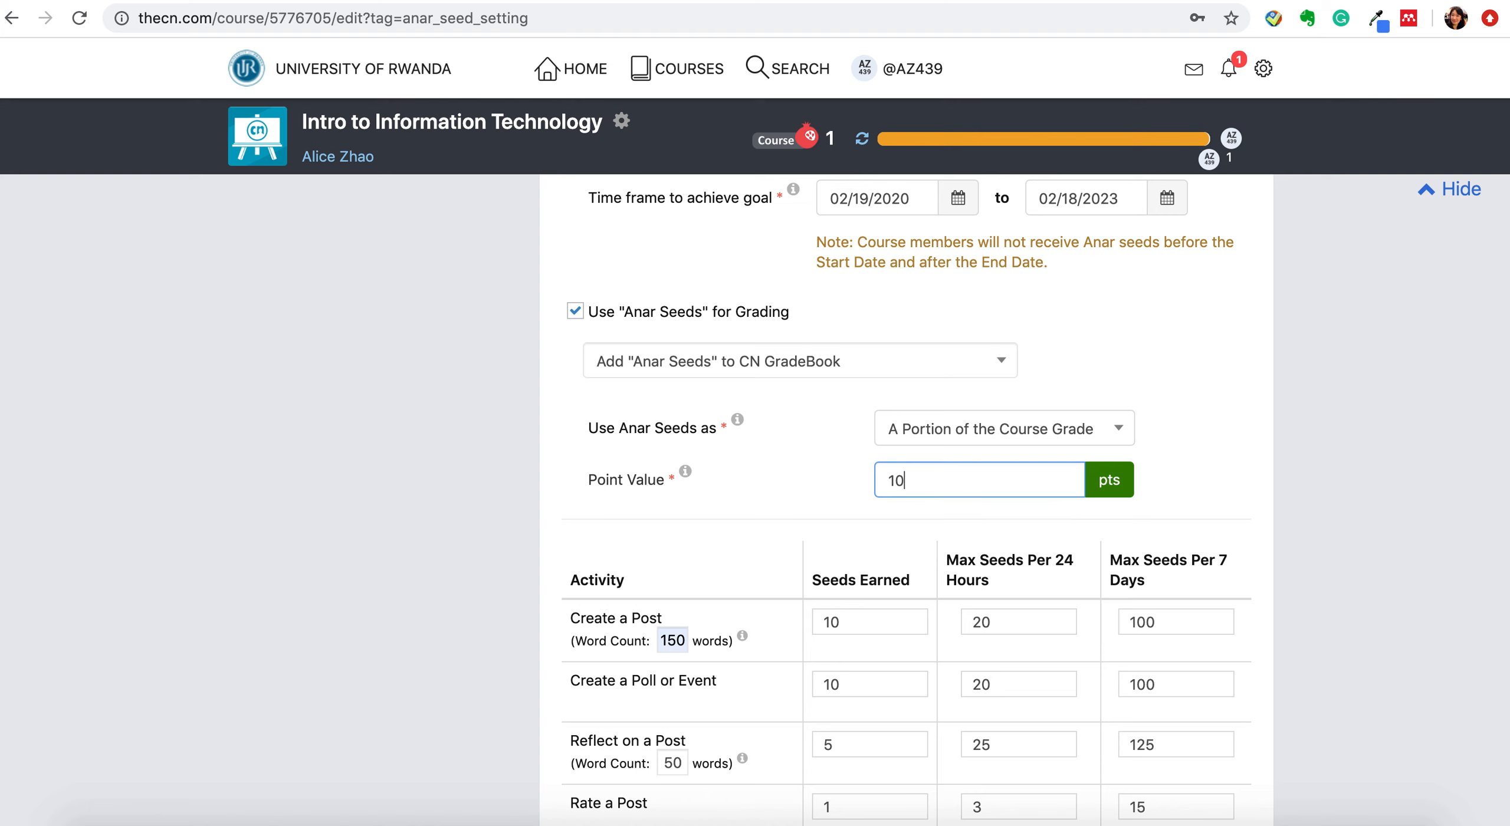
- Review the goal, grading and activity table entries, then save the Anar seed settings
{"action": "scroll", "coordinate": [1022, 380], "scroll_direction": "up", "scroll_amount": 5}
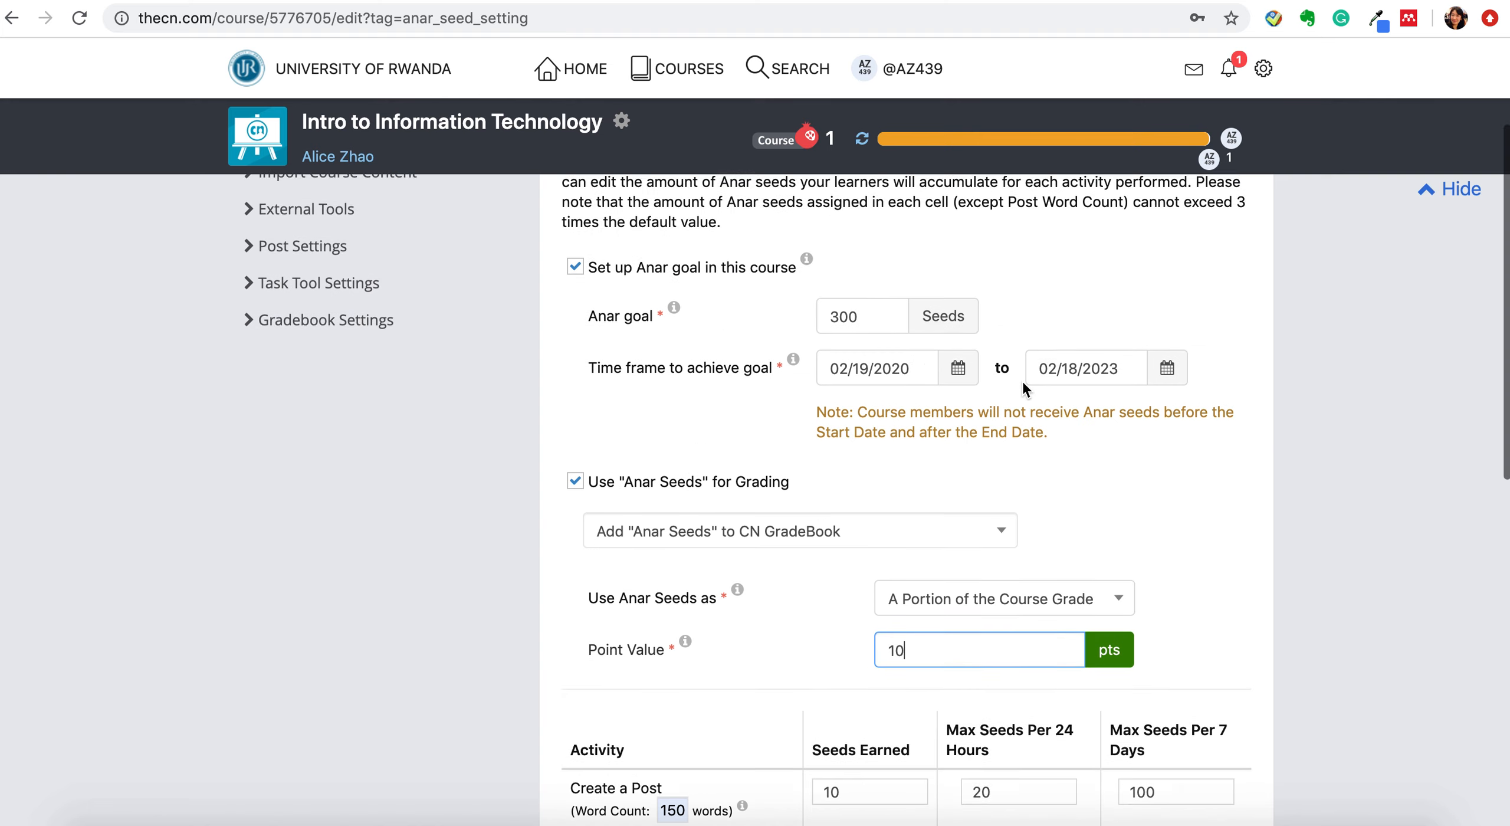
{"action": "scroll", "coordinate": [1072, 651], "scroll_direction": "down", "scroll_amount": 4}
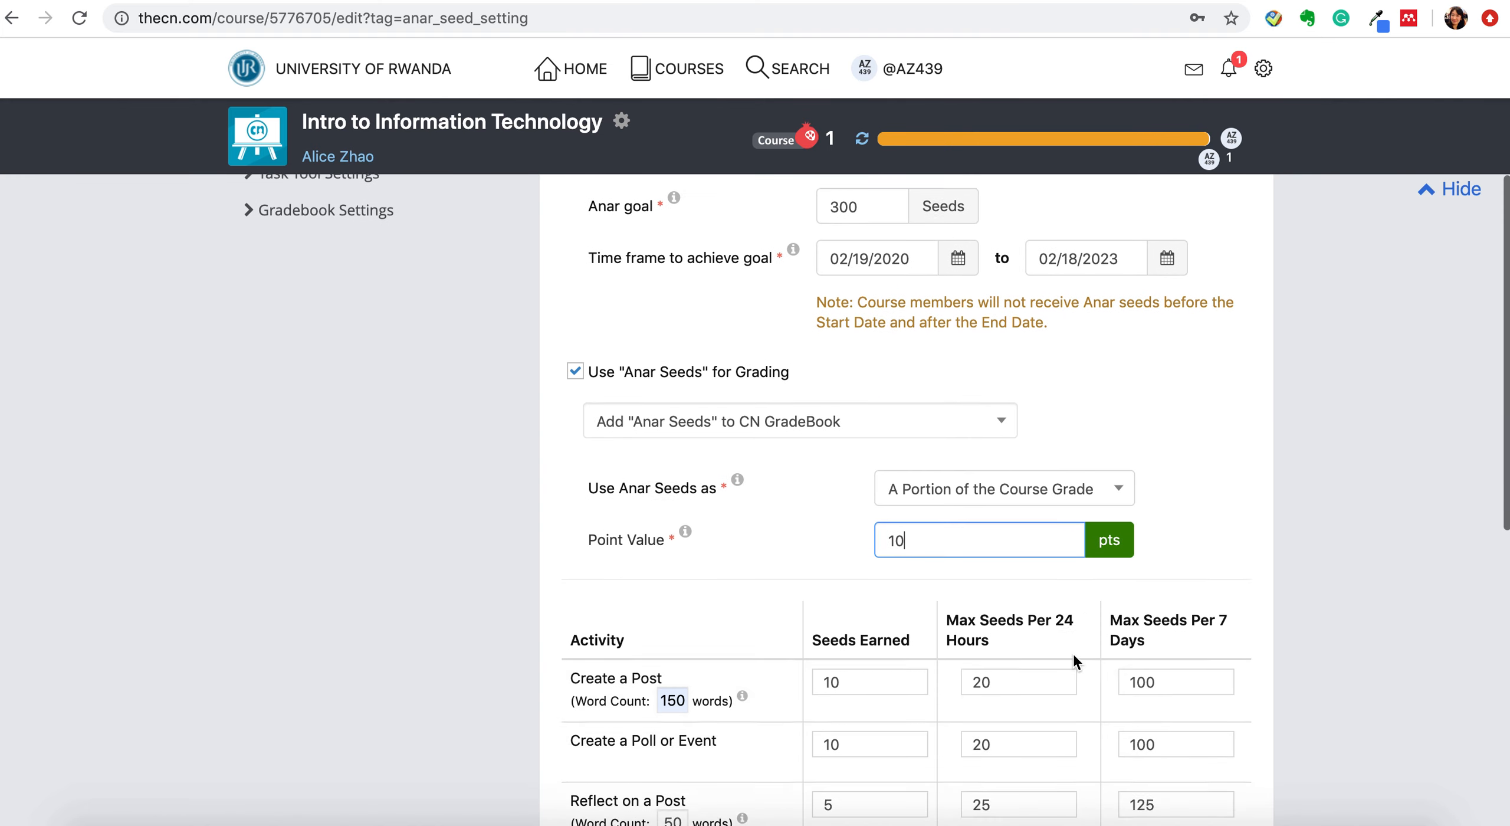
{"action": "scroll", "coordinate": [1023, 430], "scroll_direction": "up", "scroll_amount": 1}
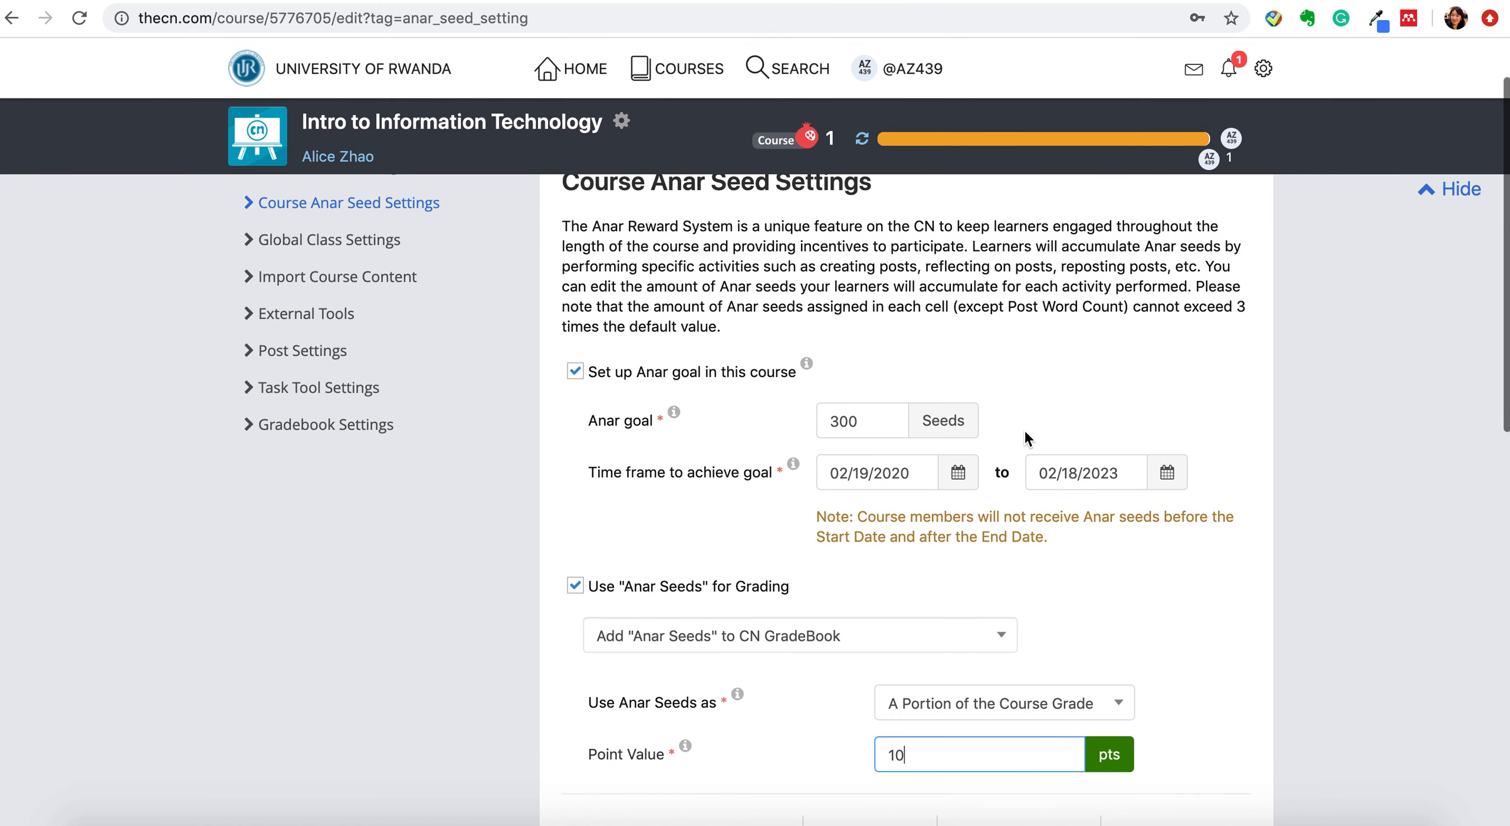
{"action": "scroll", "coordinate": [1024, 429], "scroll_direction": "down", "scroll_amount": 2}
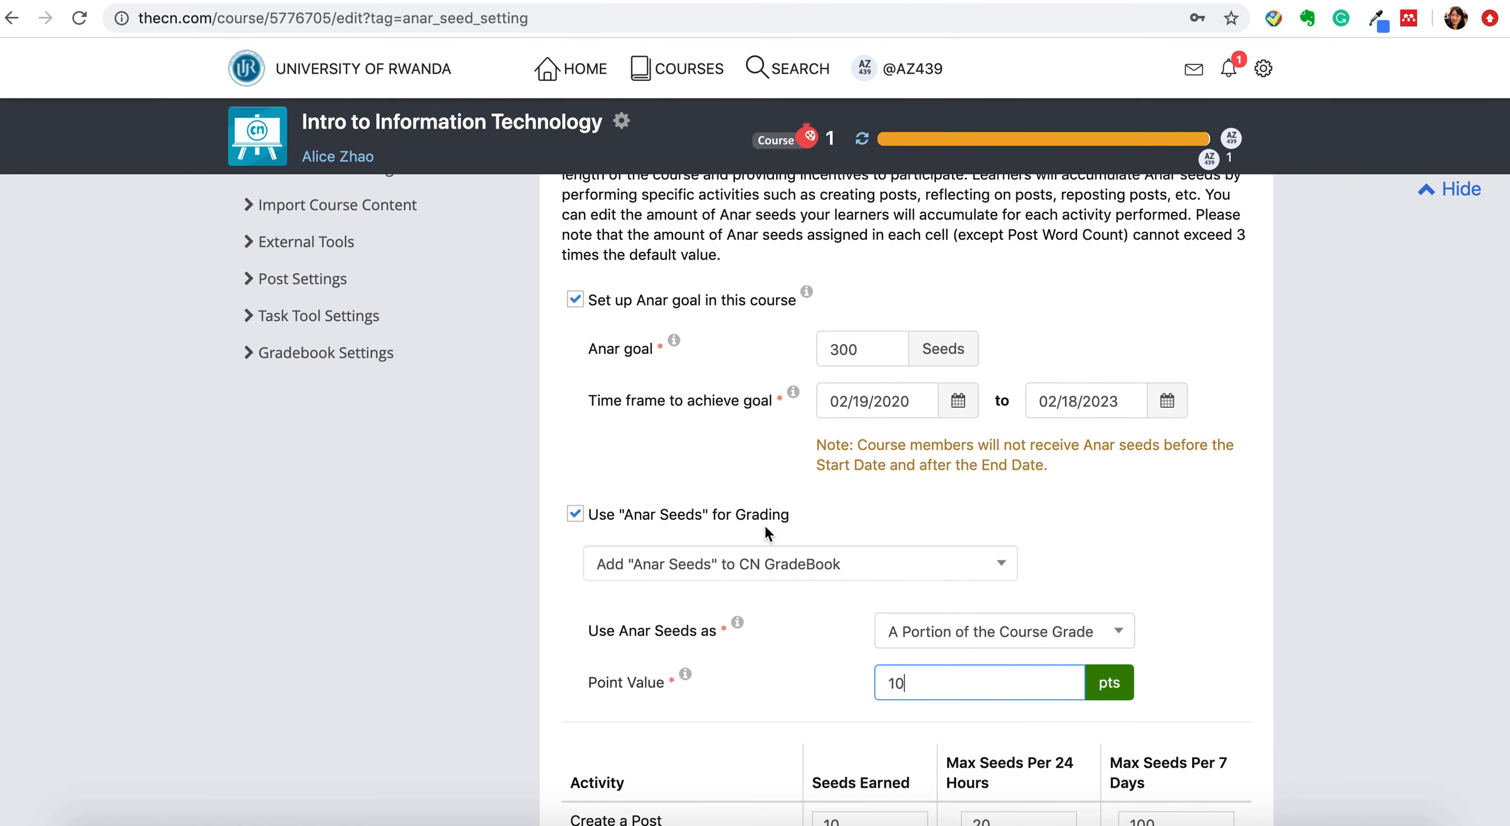
{"action": "scroll", "coordinate": [1134, 564], "scroll_direction": "down", "scroll_amount": 5}
{"action": "scroll", "coordinate": [1134, 564], "scroll_direction": "down", "scroll_amount": 5}
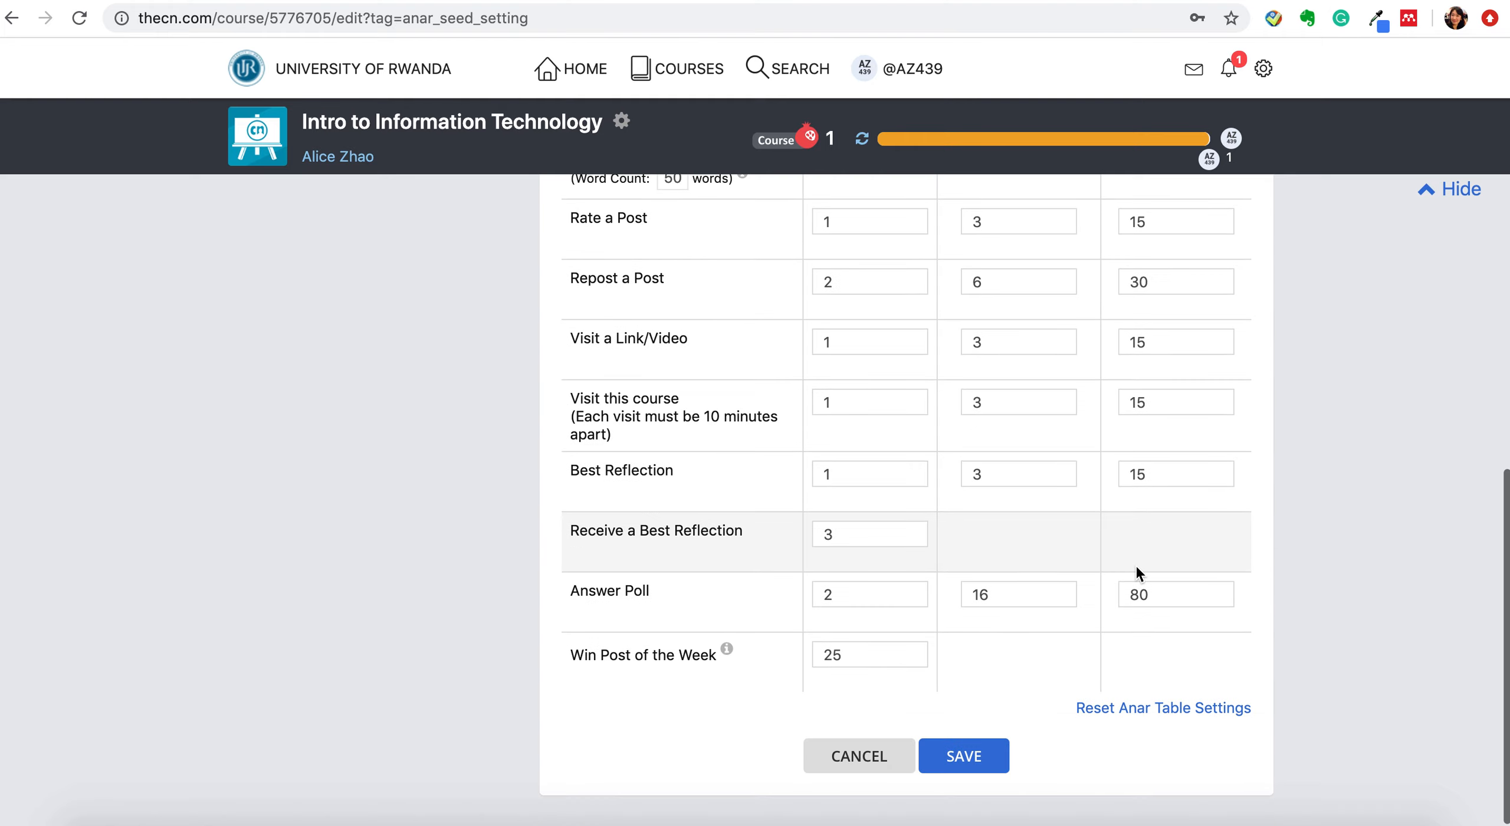
{"action": "left_click", "coordinate": [962, 756]}
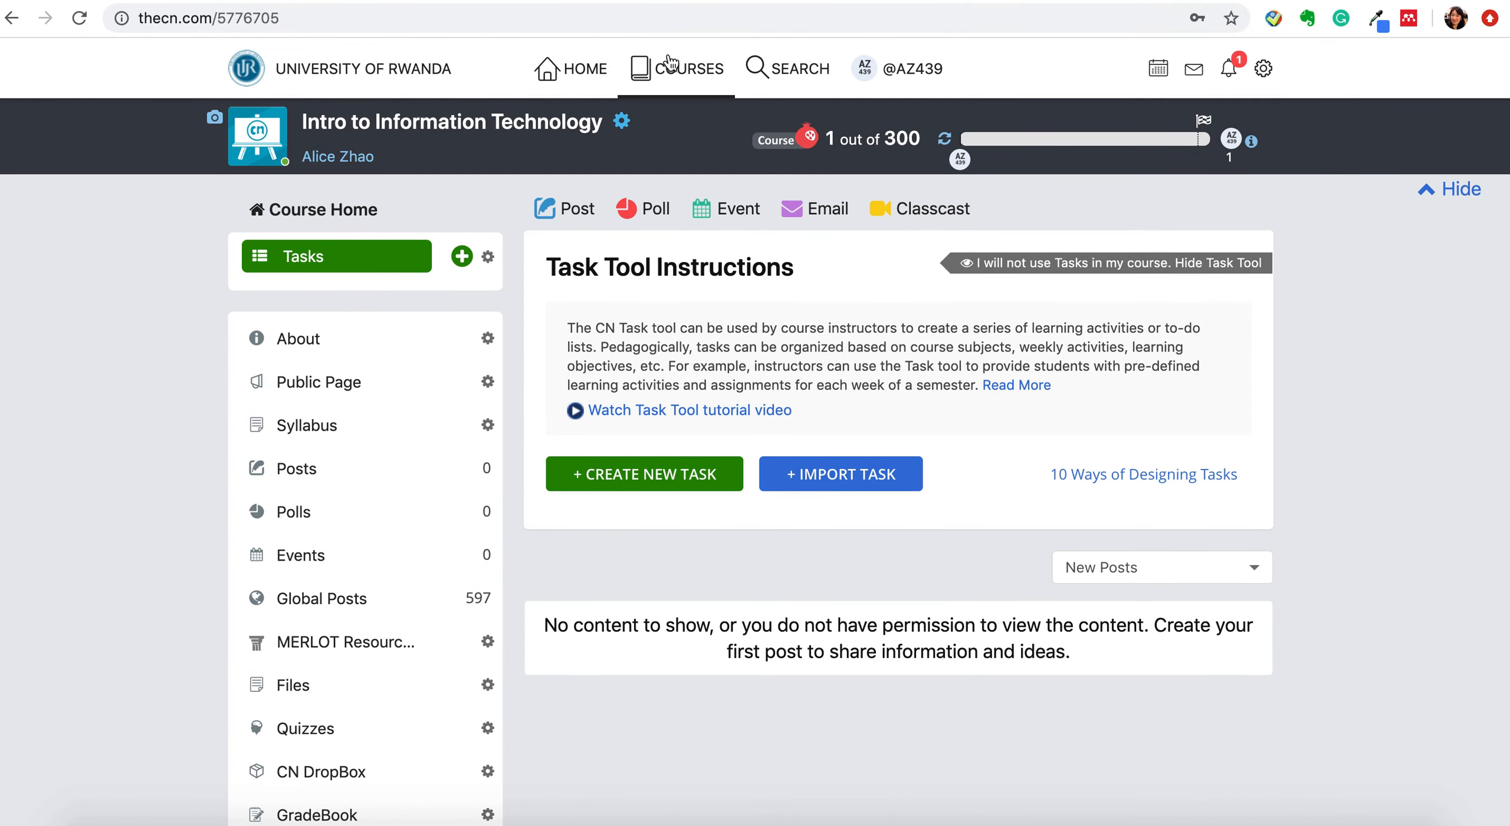
{"action": "left_click", "coordinate": [621, 120]}
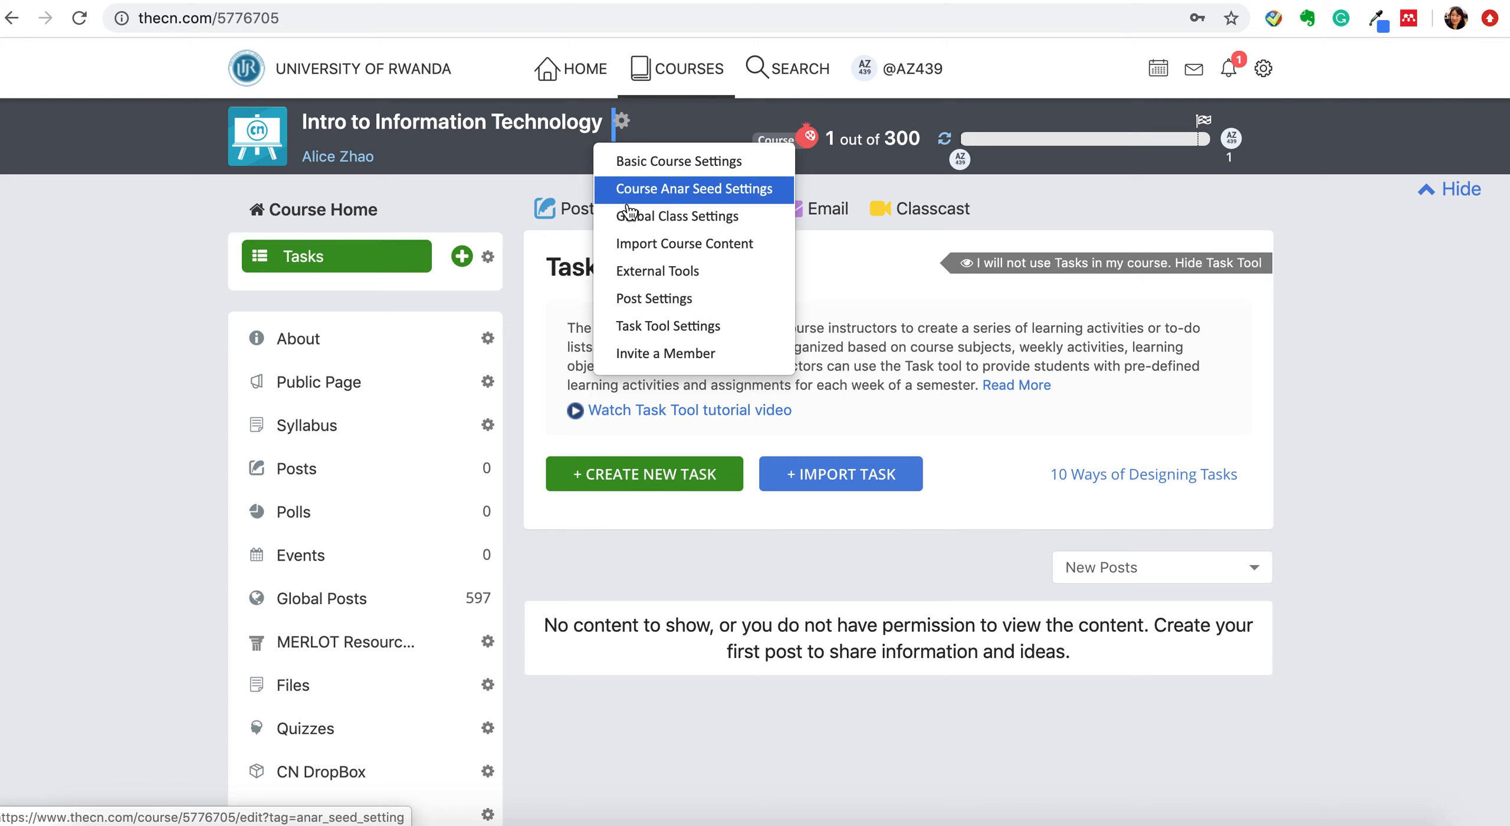
{"action": "left_click", "coordinate": [650, 575]}
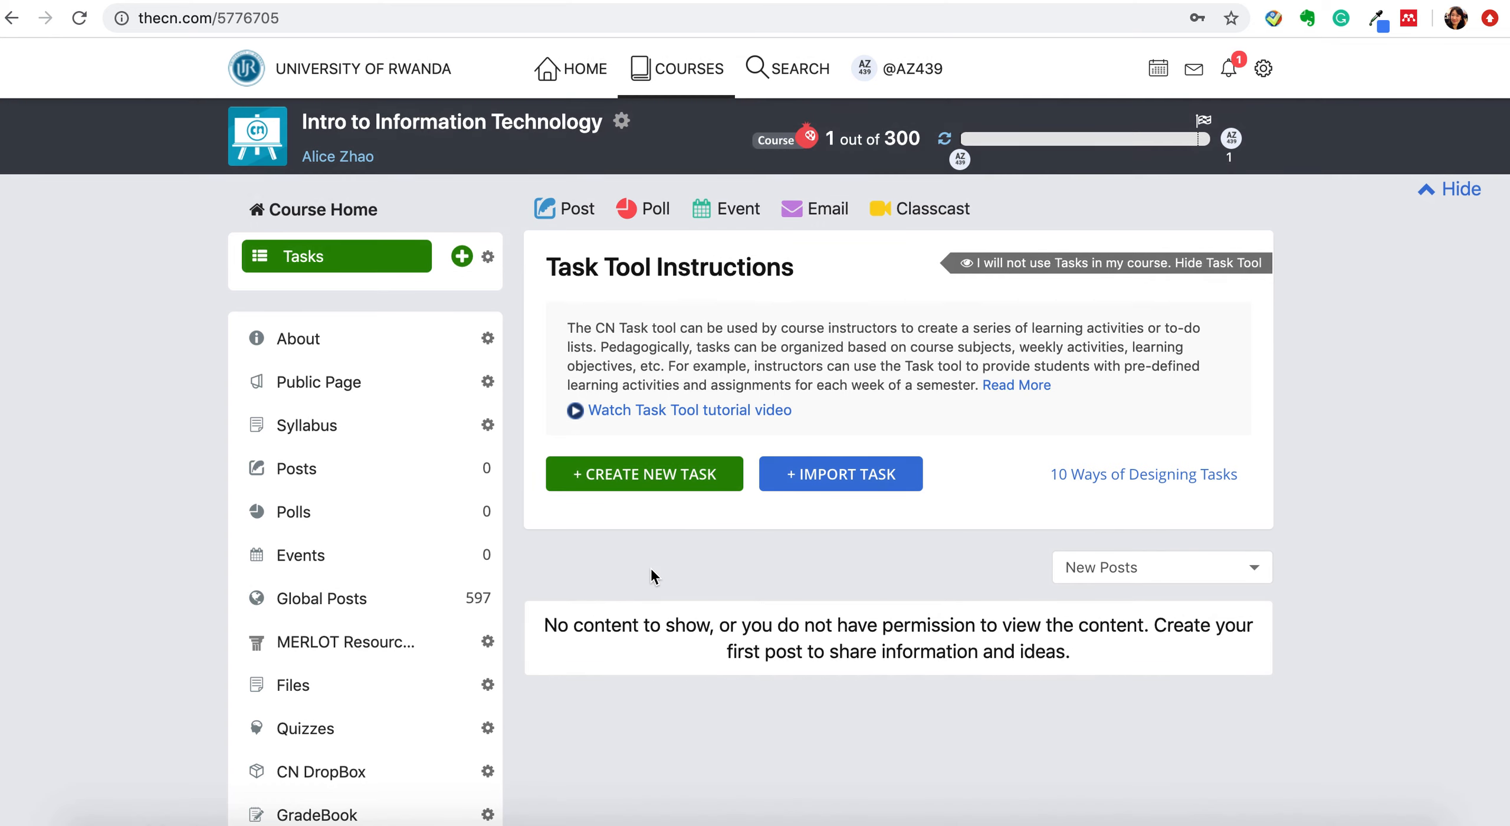
- Start a new post in the course and examine the visibility settings available for it
{"action": "left_click", "coordinate": [572, 211]}
{"action": "left_click", "coordinate": [627, 315]}
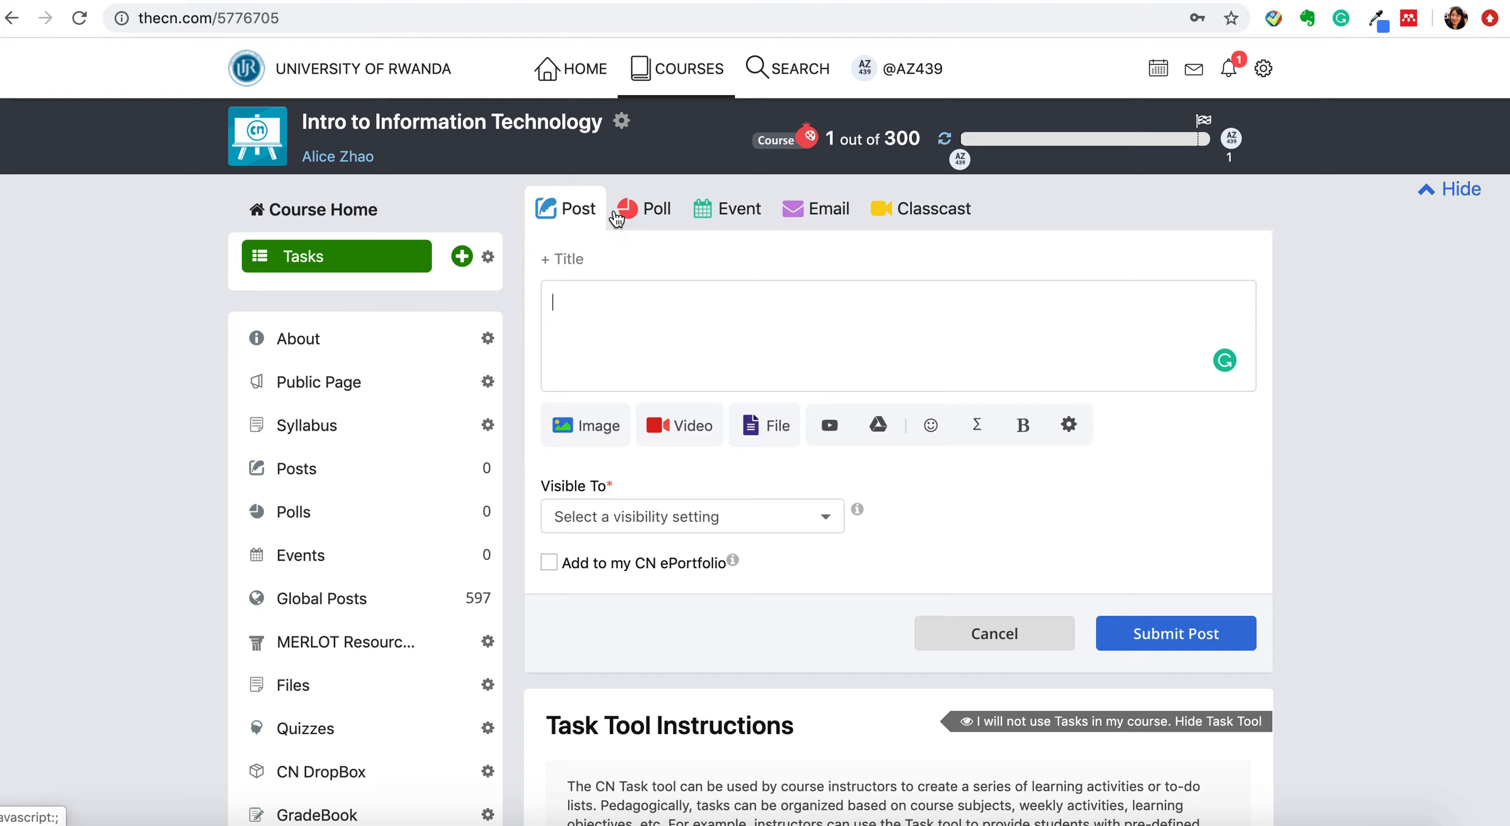
{"action": "left_click", "coordinate": [556, 303]}
{"action": "scroll", "coordinate": [653, 374], "scroll_direction": "down", "scroll_amount": 2}
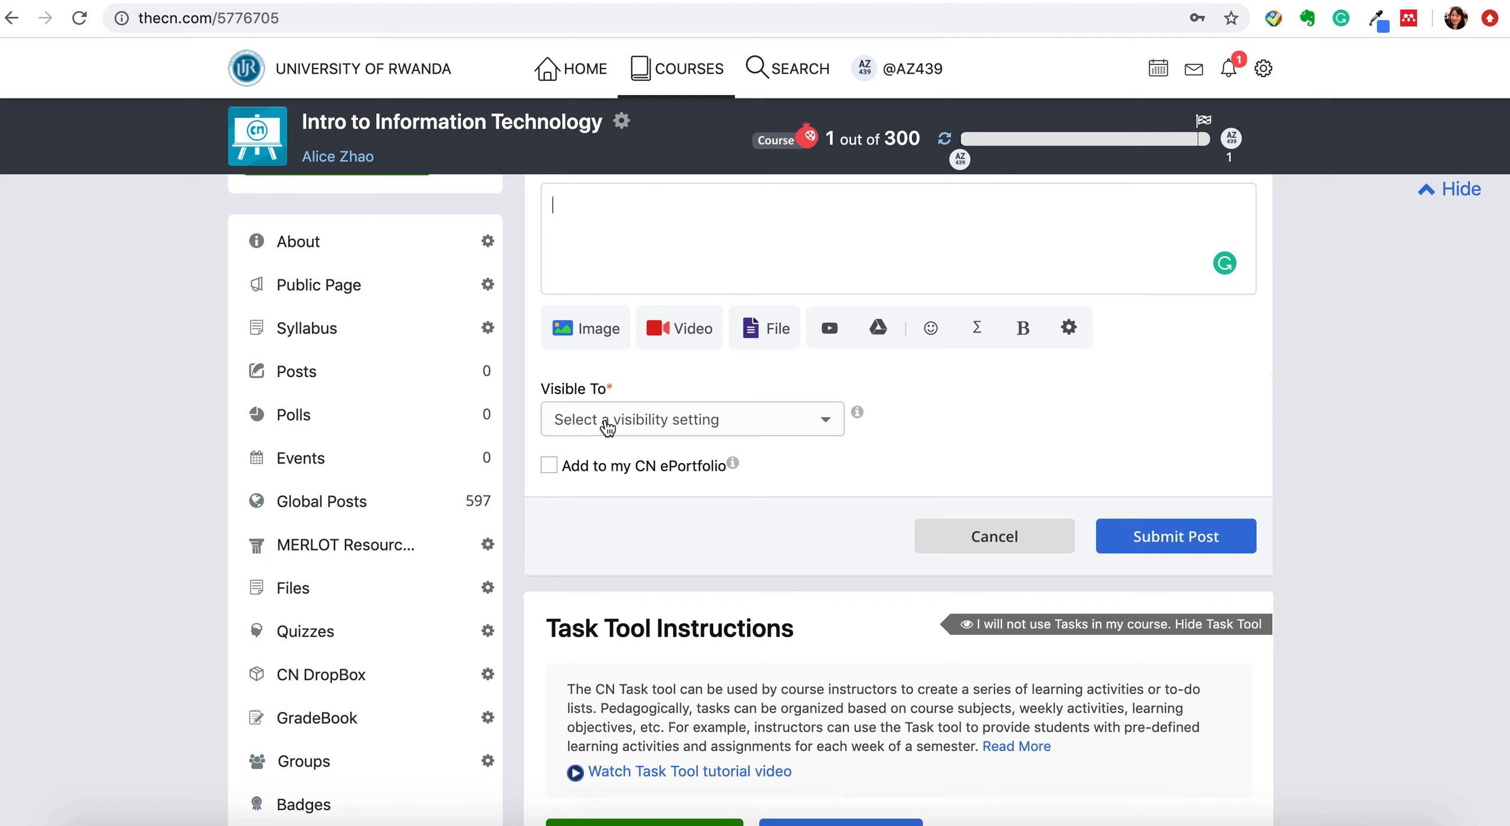
{"action": "left_click", "coordinate": [827, 422]}
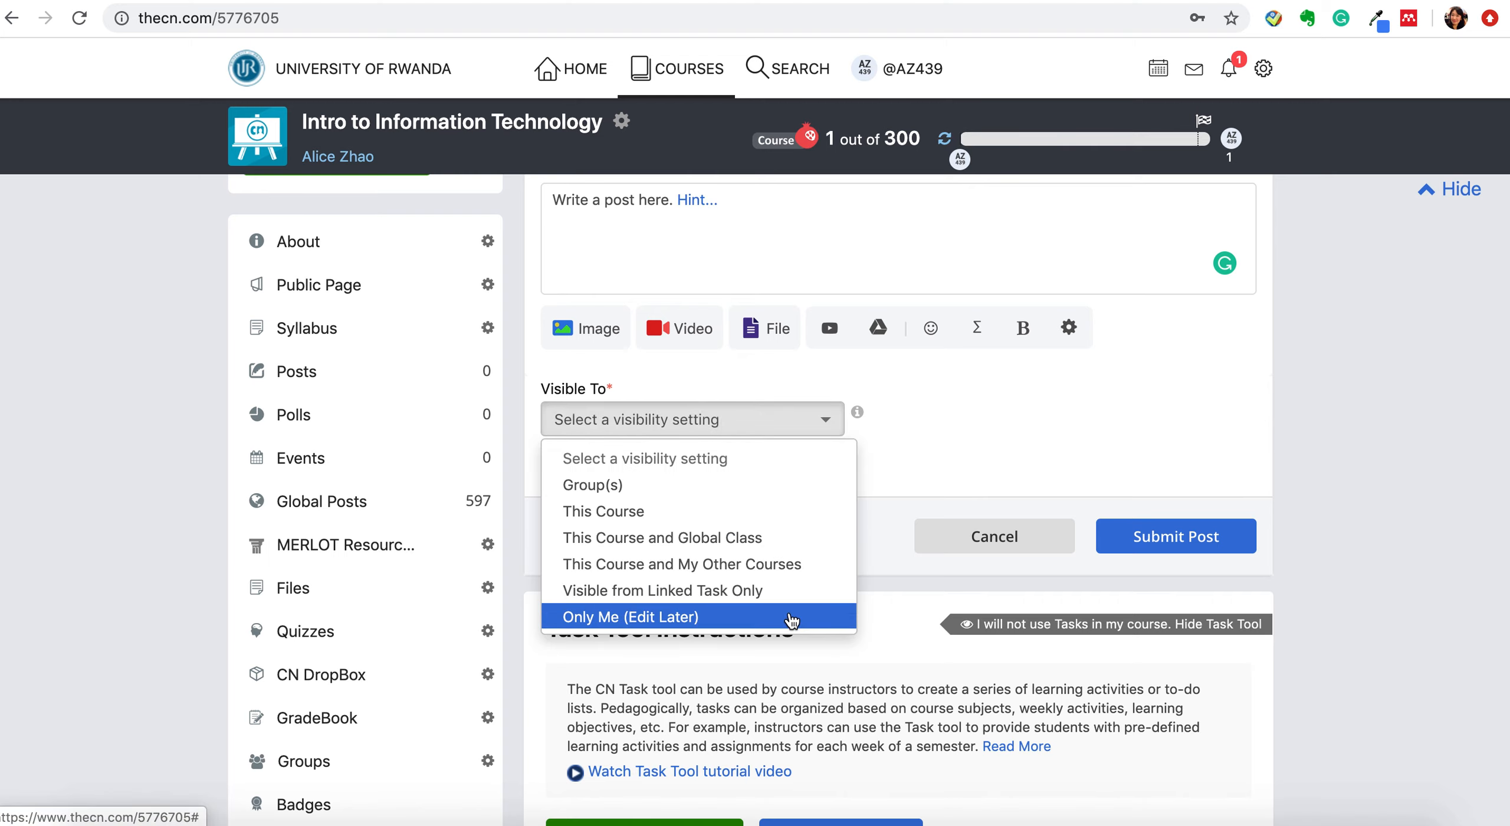
{"action": "left_click", "coordinate": [901, 434]}
{"action": "scroll", "coordinate": [901, 354], "scroll_direction": "up", "scroll_amount": 2}
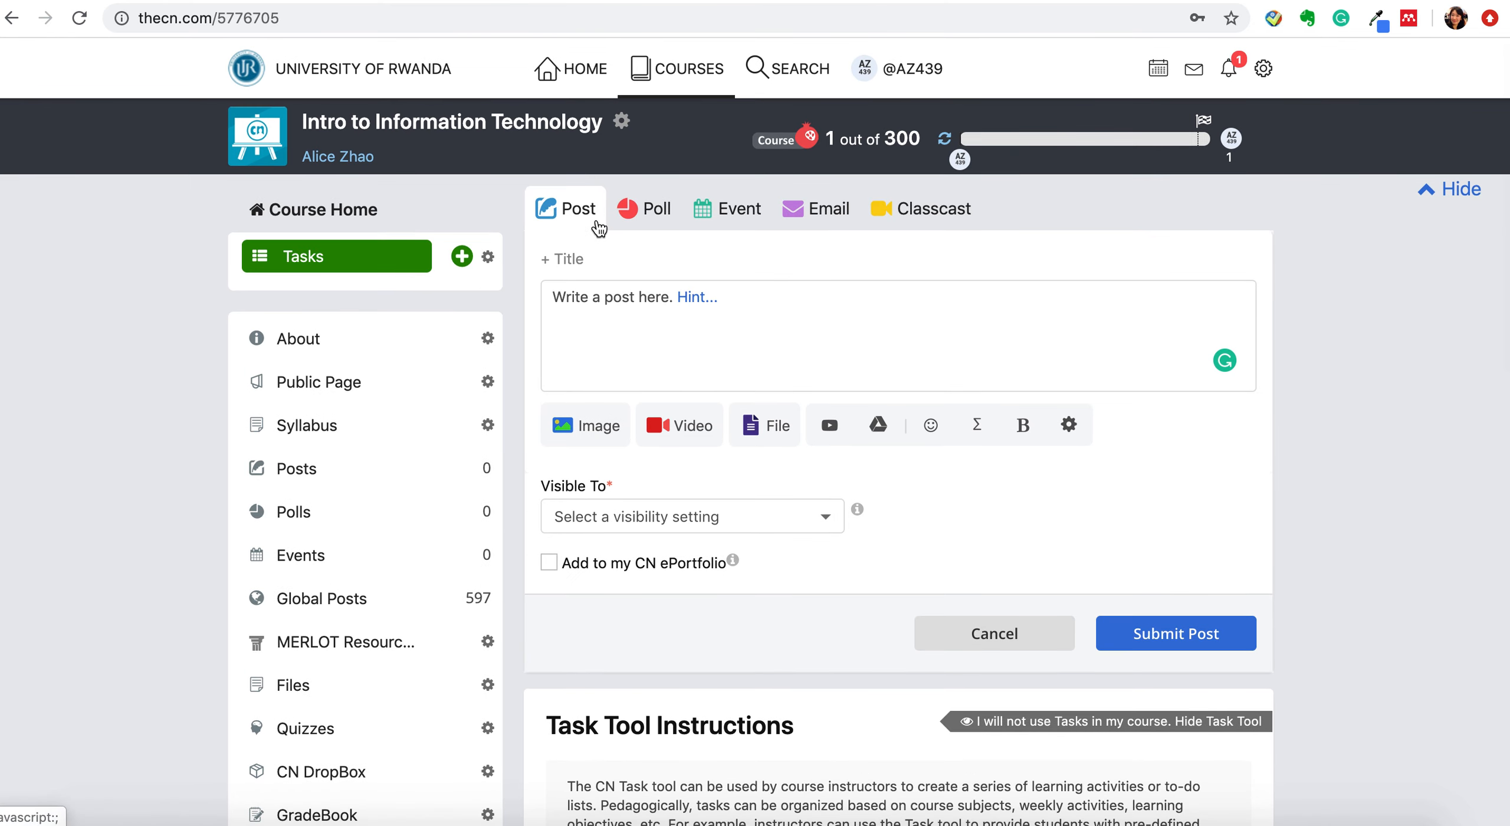
- Set the draft post's visibility to This Course
{"action": "left_click", "coordinate": [691, 516]}
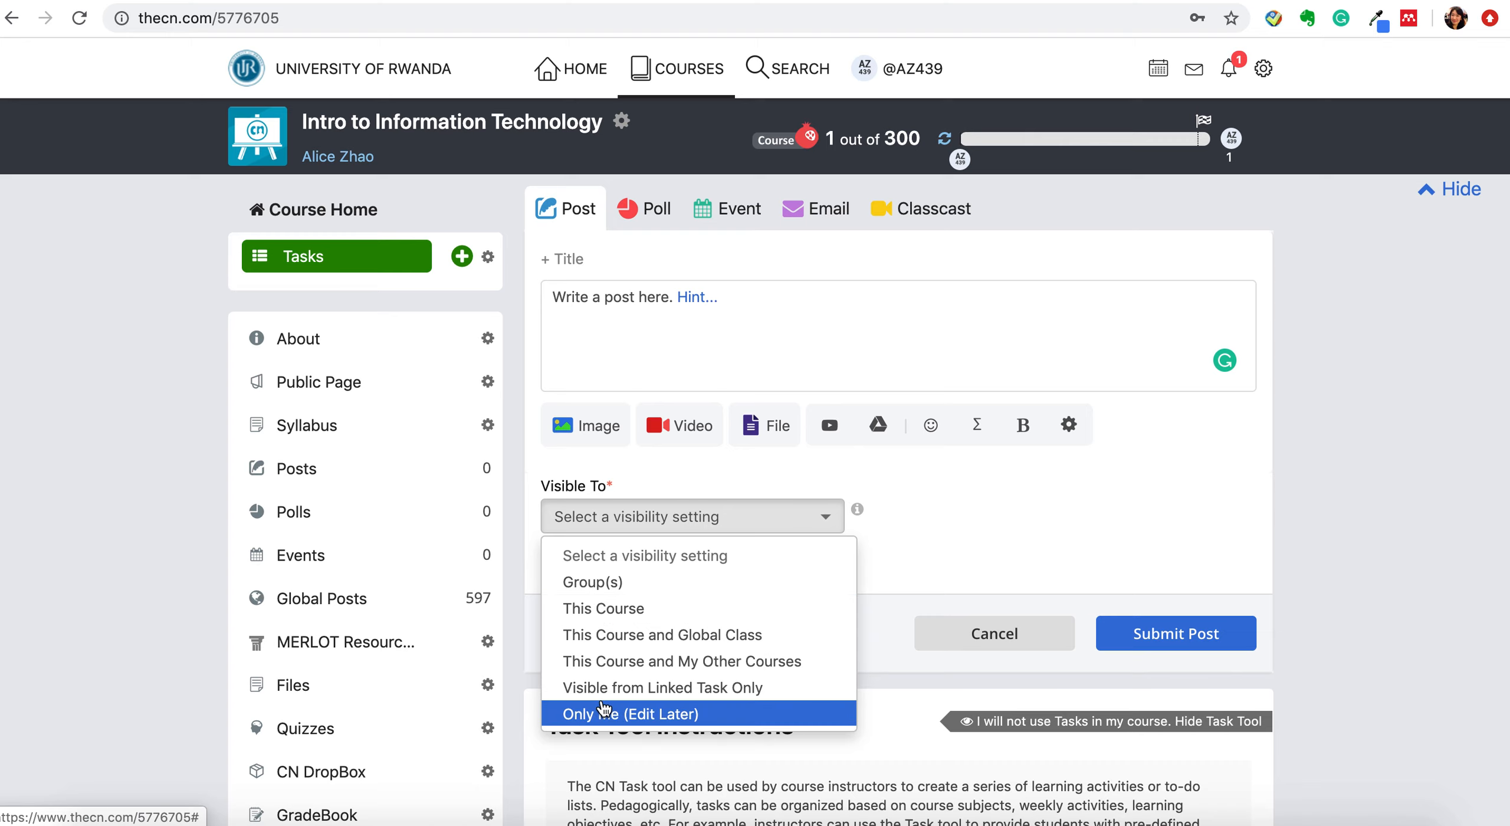
{"action": "left_click", "coordinate": [897, 520]}
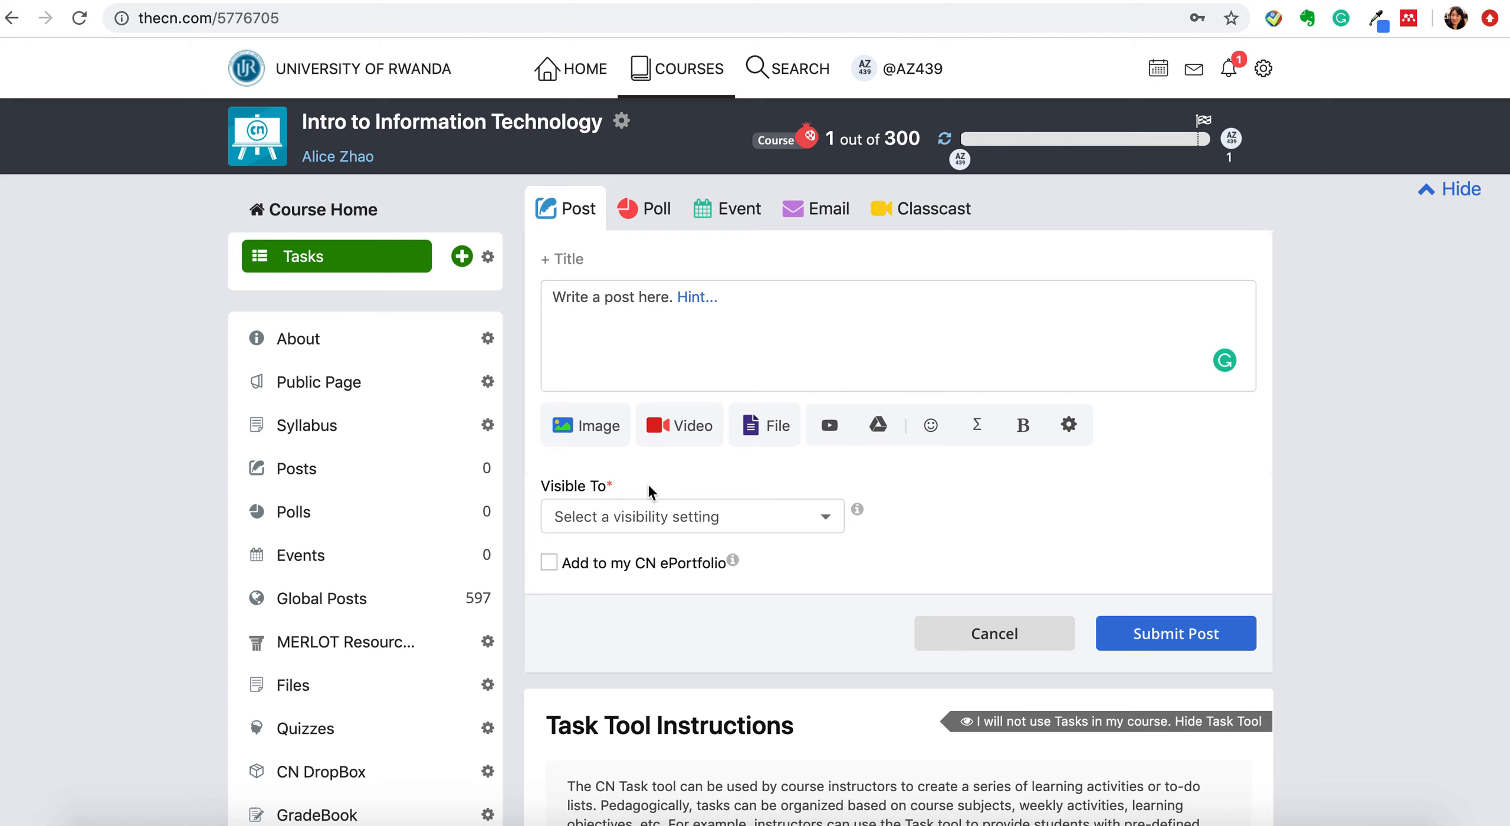
{"action": "left_click", "coordinate": [651, 520]}
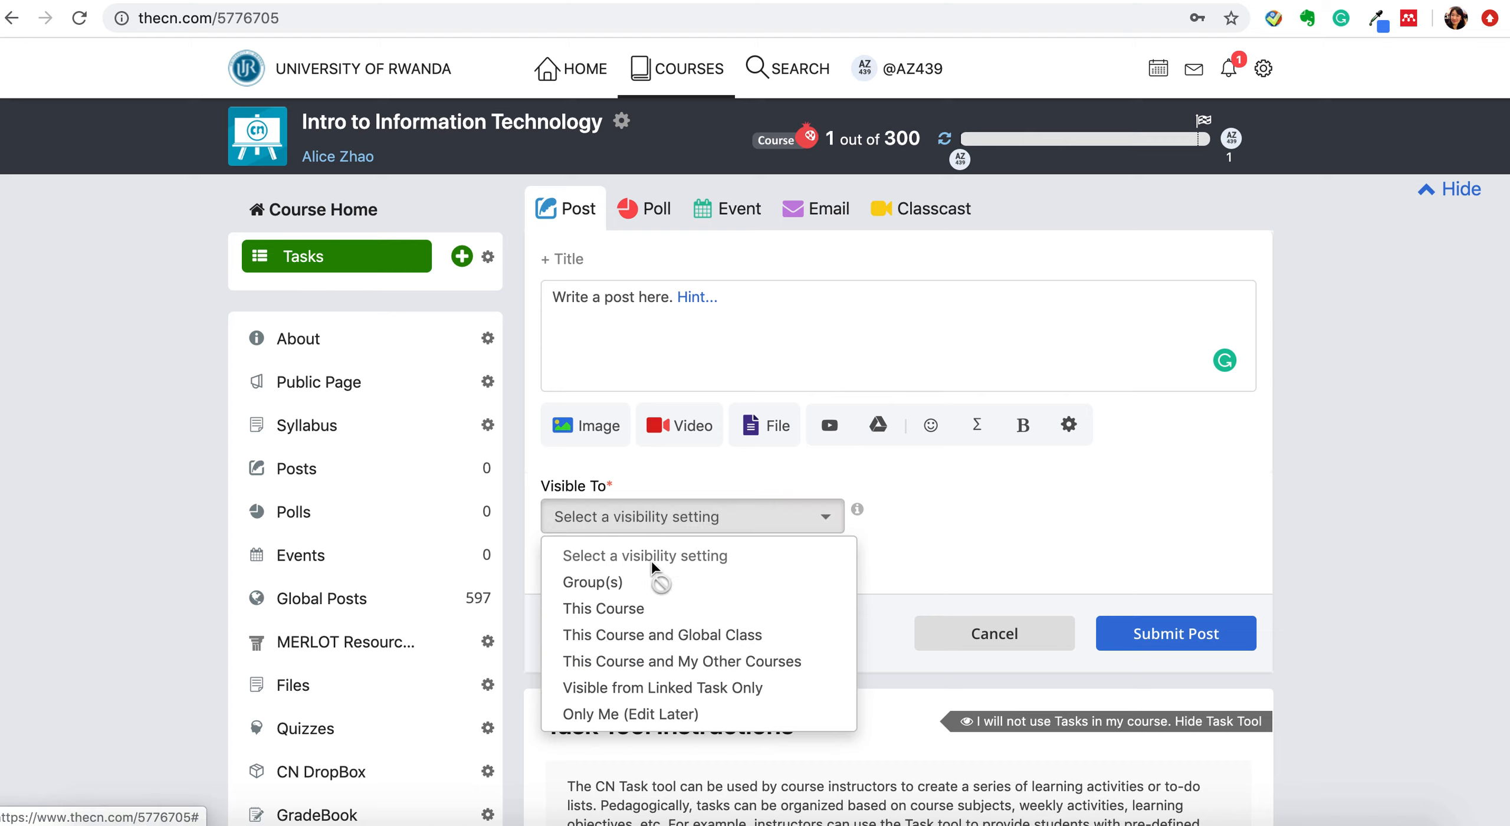
{"action": "left_click", "coordinate": [649, 609]}
- Set the default visibility for posts in the course to This Course and save the post settings
{"action": "left_click", "coordinate": [624, 123]}
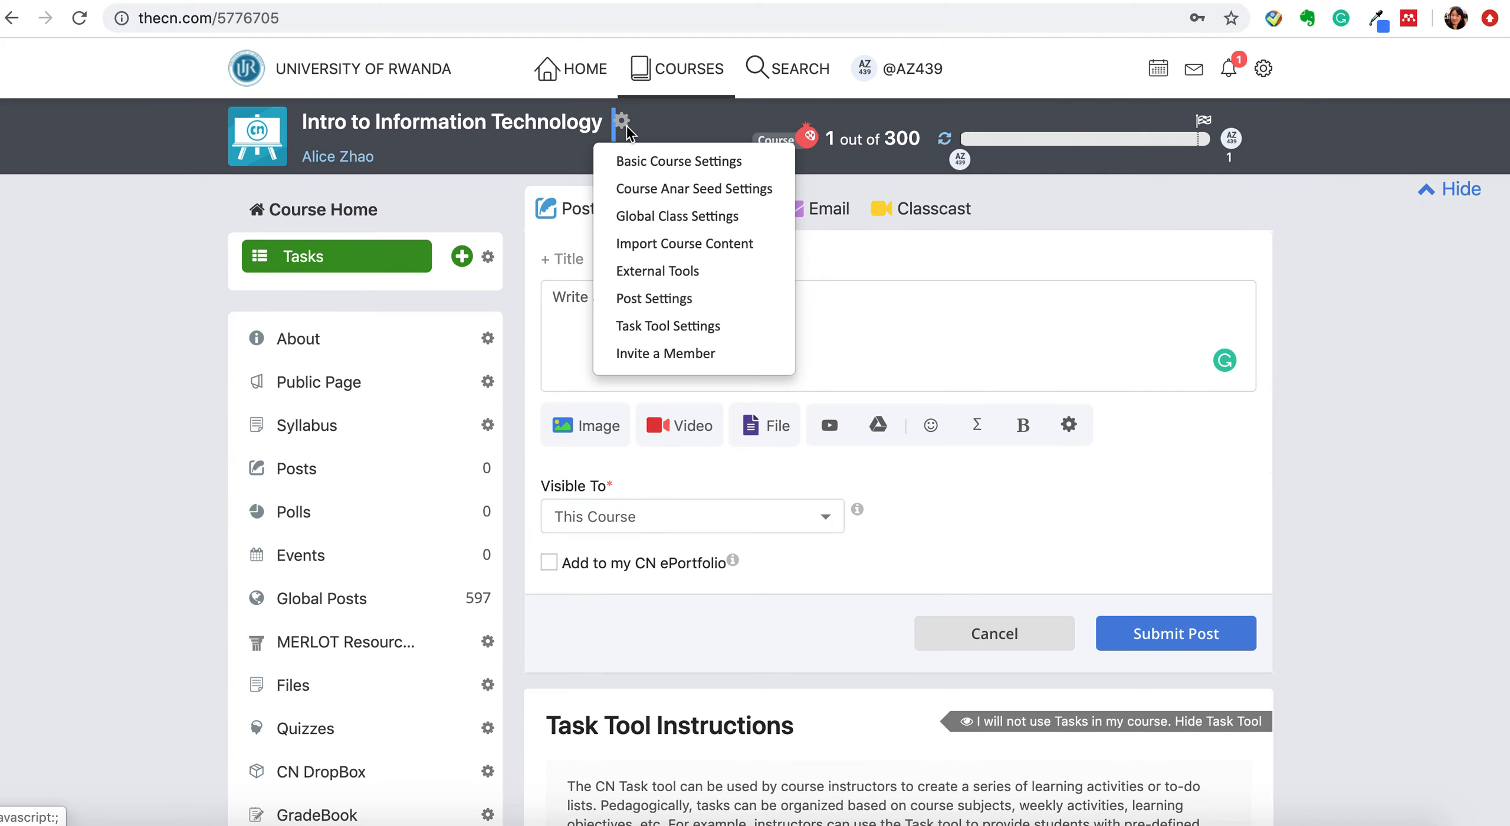
{"action": "left_click", "coordinate": [658, 310]}
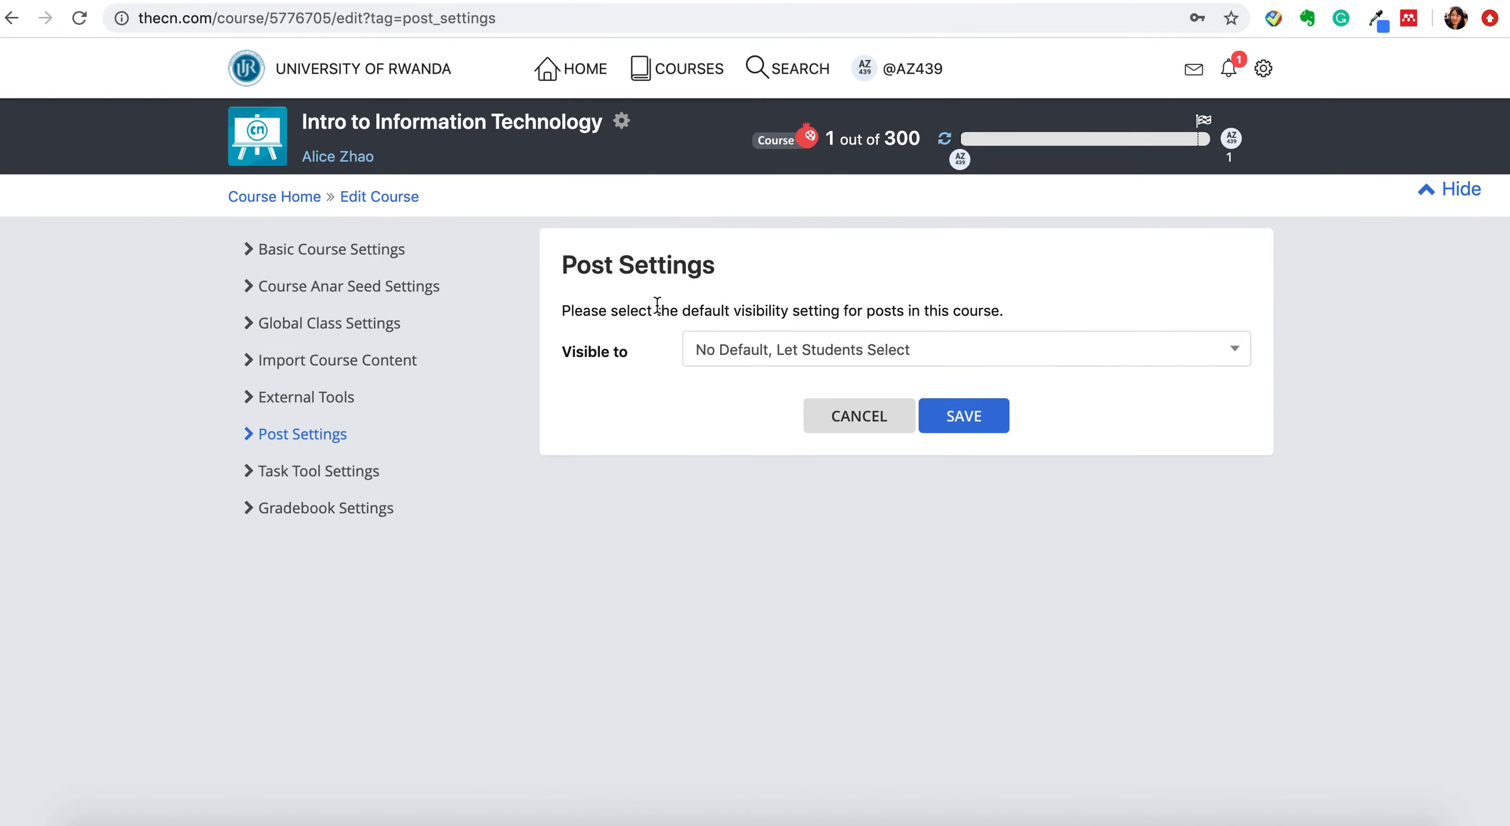
{"action": "left_click", "coordinate": [725, 359]}
{"action": "left_click", "coordinate": [735, 395]}
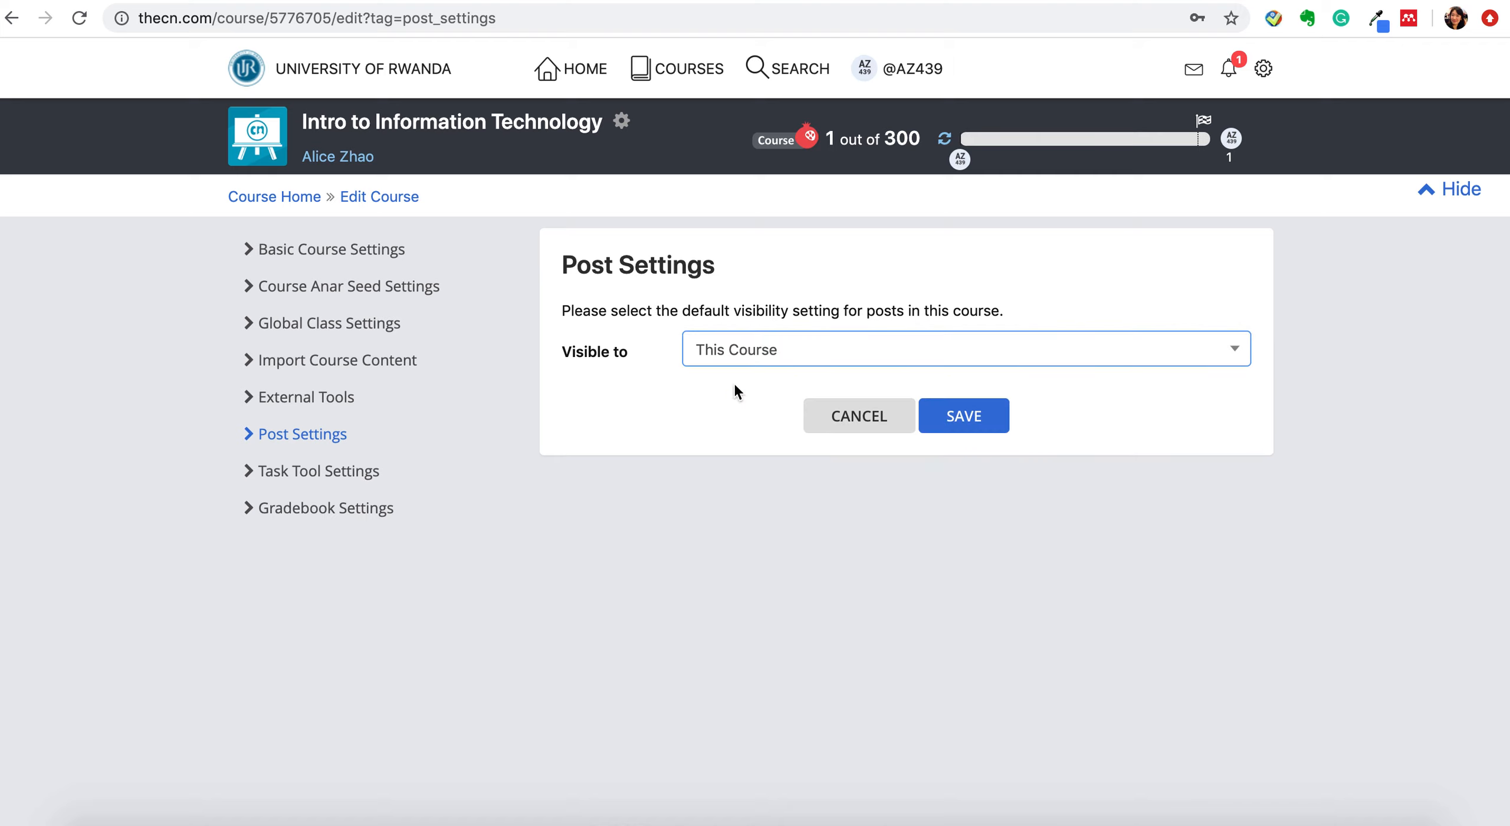
{"action": "left_click", "coordinate": [737, 356]}
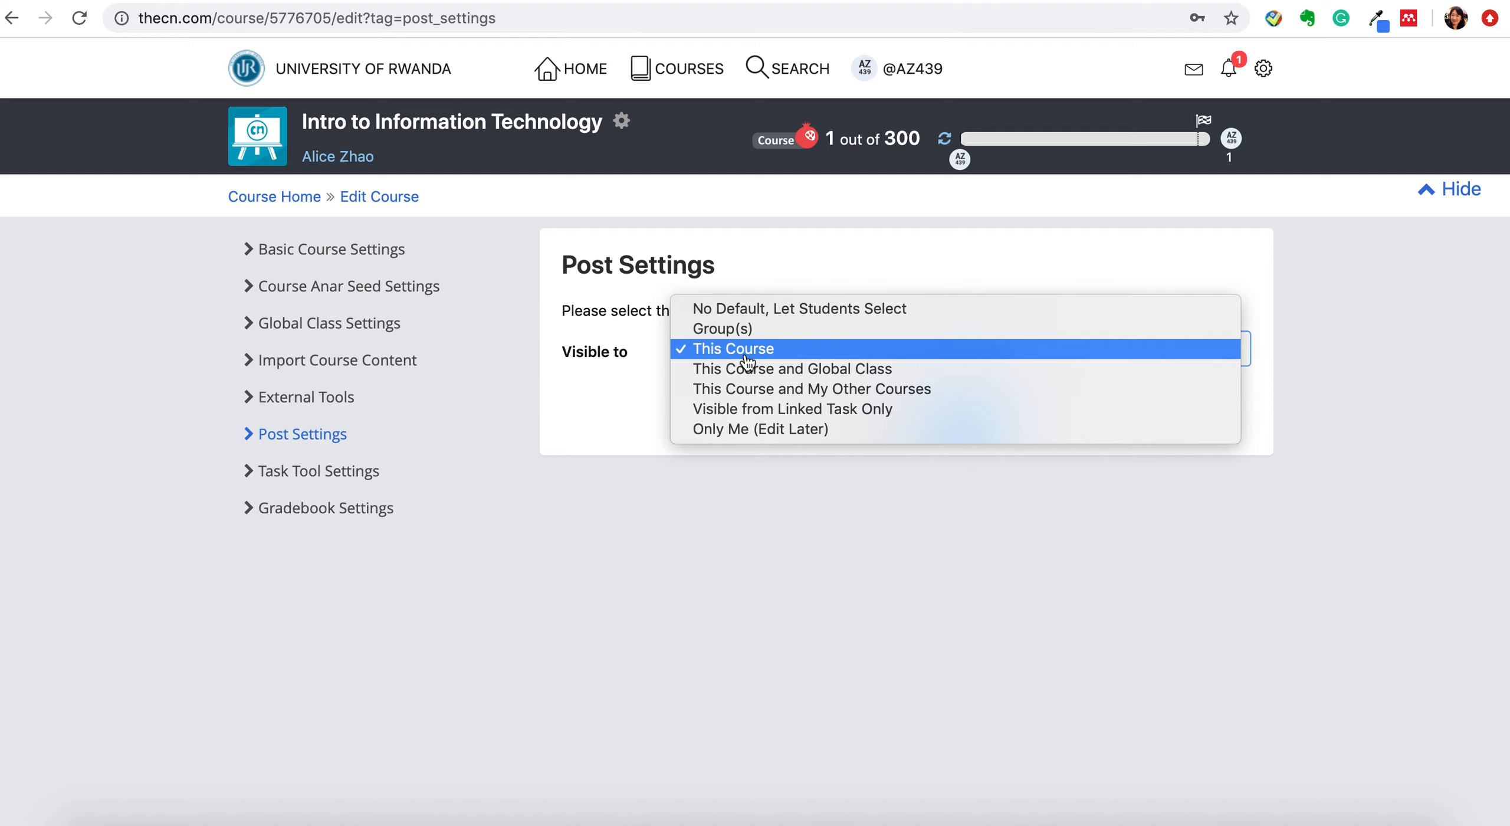
{"action": "left_click", "coordinate": [746, 352]}
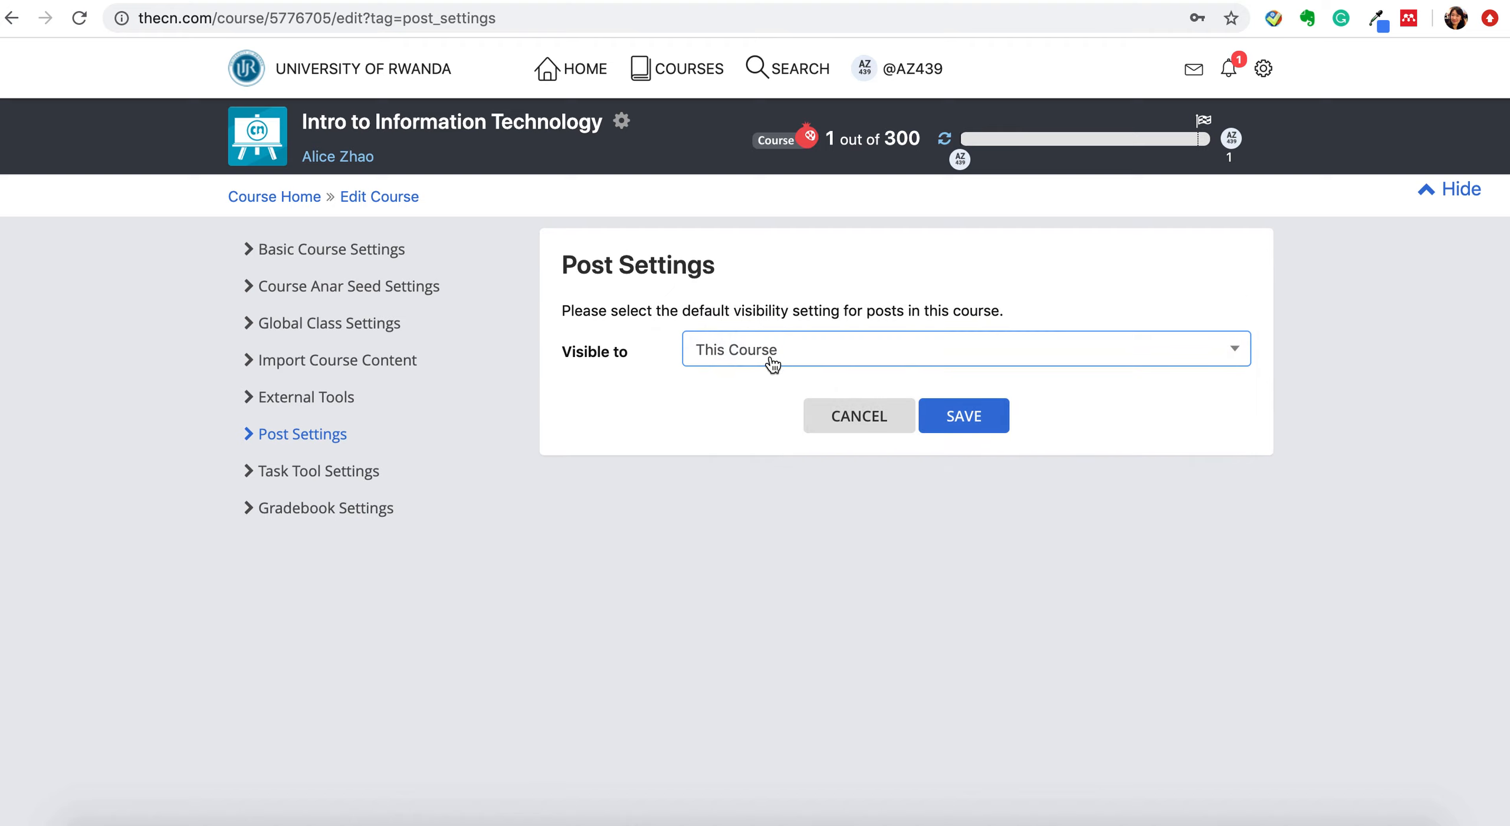
{"action": "left_click", "coordinate": [956, 411]}
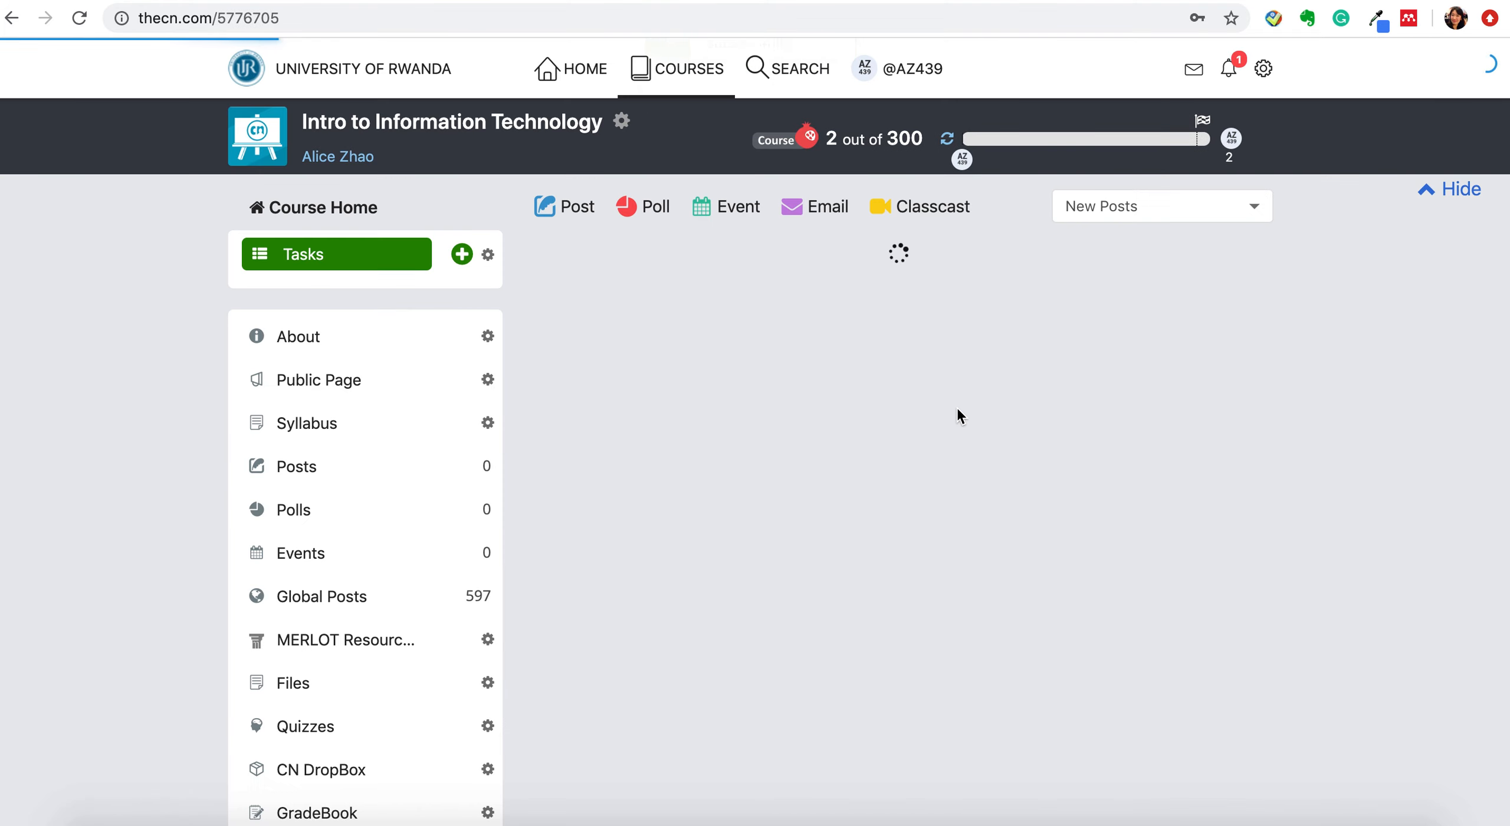
- Start a new post and check its default visibility and the alternative visibility options
{"action": "left_click", "coordinate": [572, 211]}
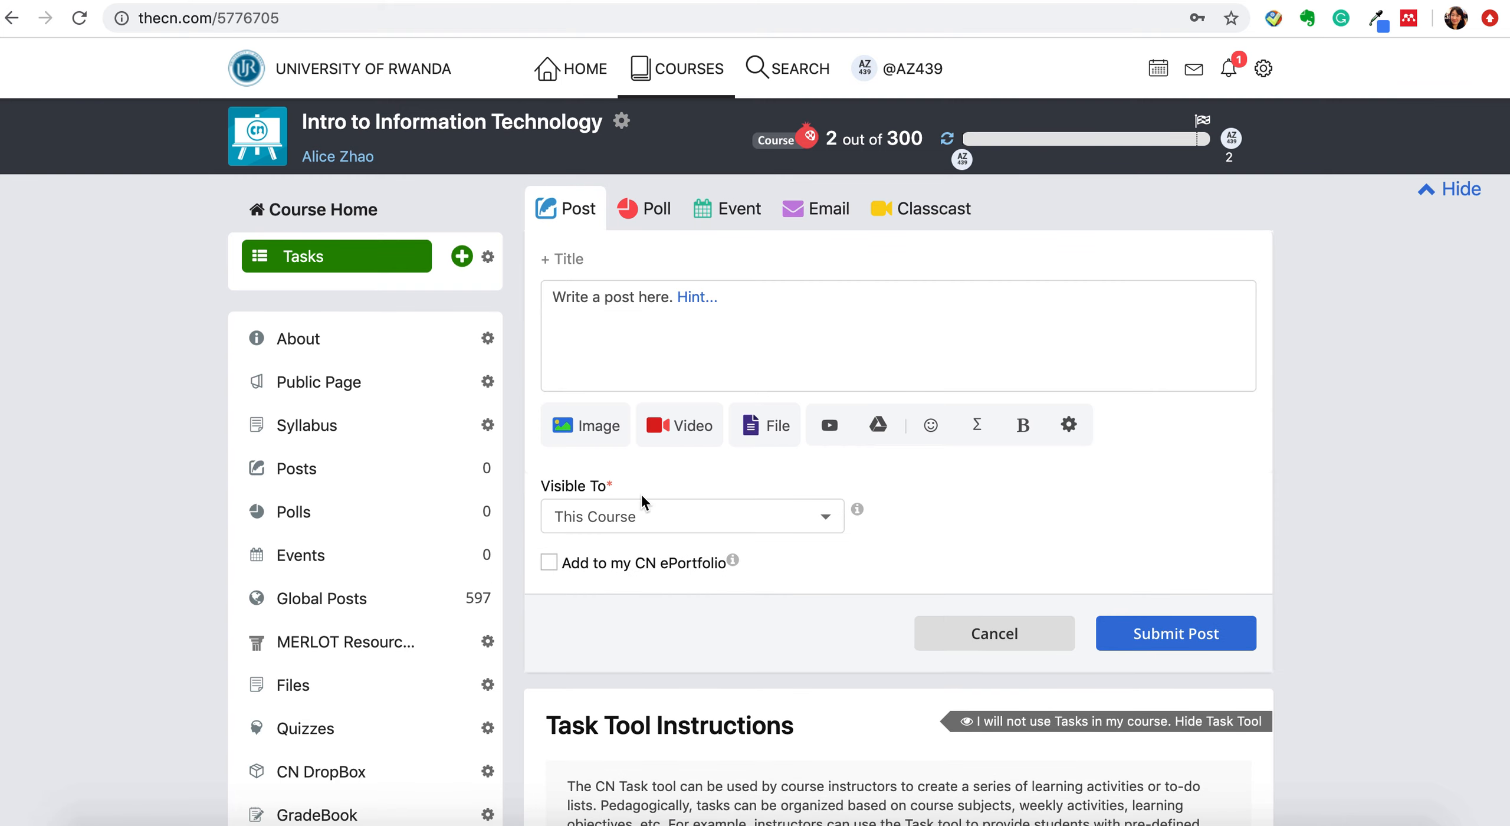
{"action": "left_click", "coordinate": [637, 527]}
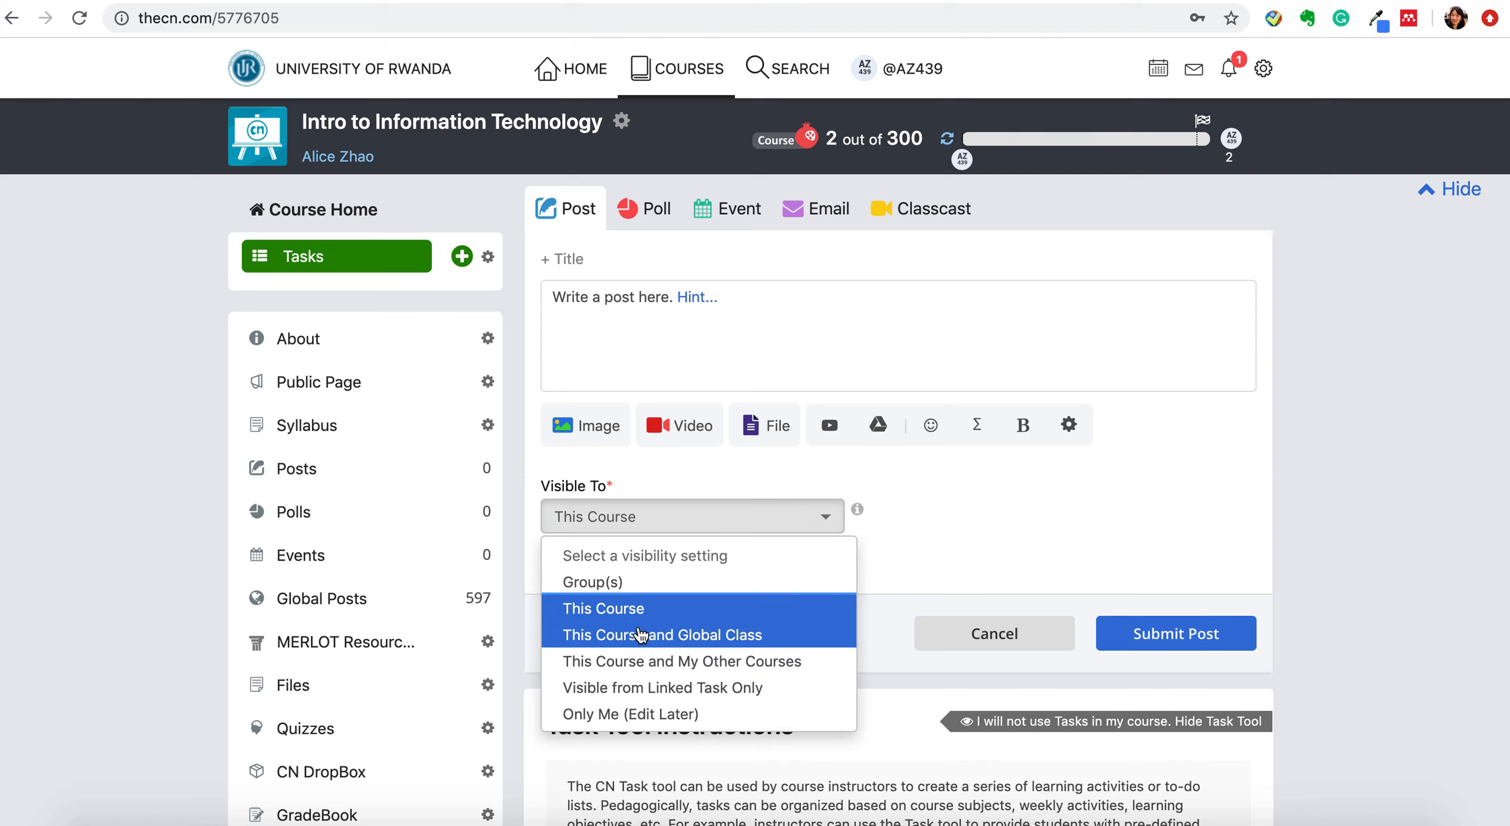
{"action": "left_click", "coordinate": [905, 557]}
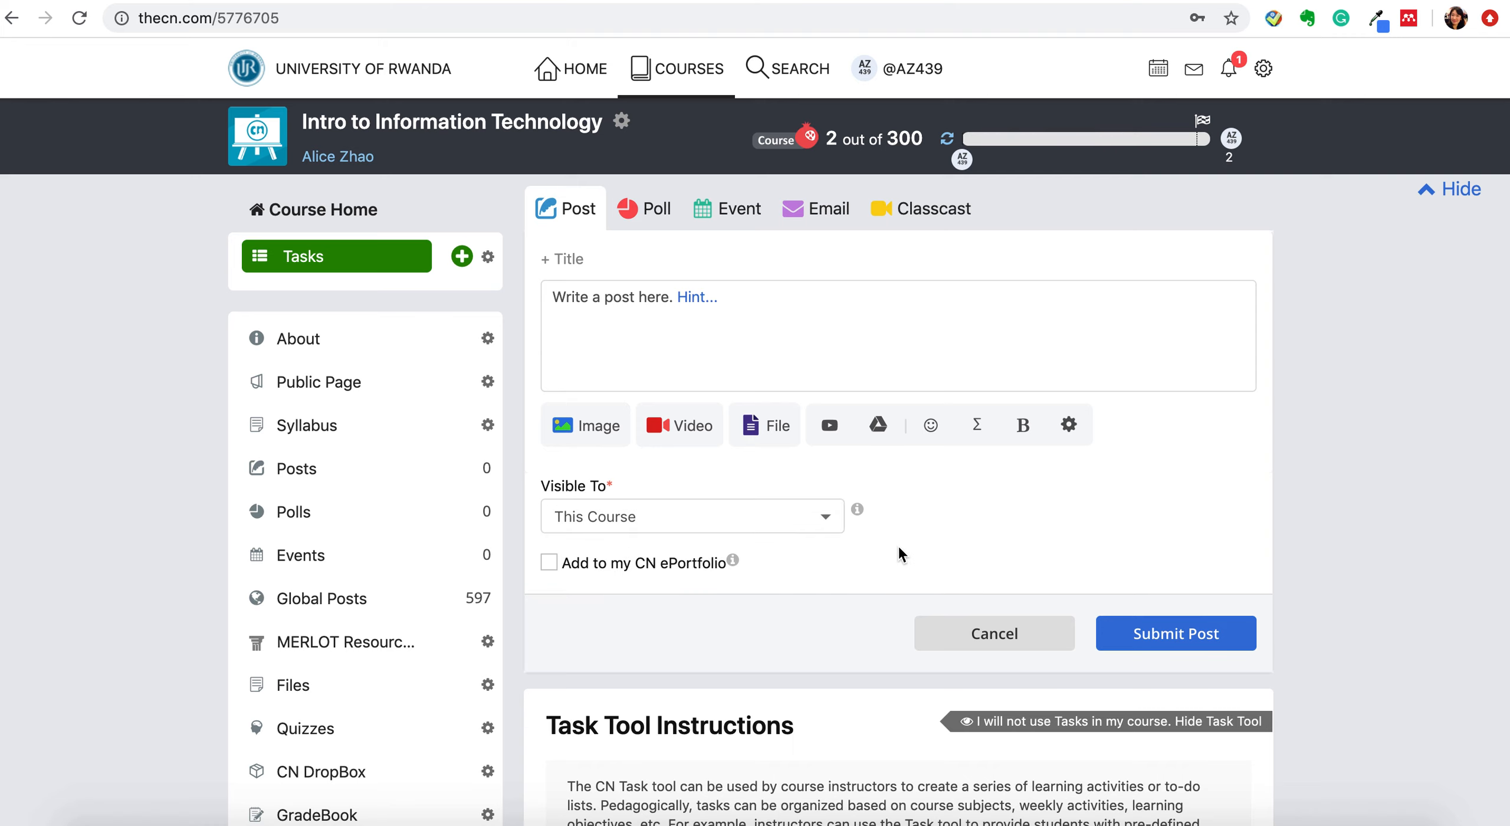
{"action": "left_click", "coordinate": [760, 309]}
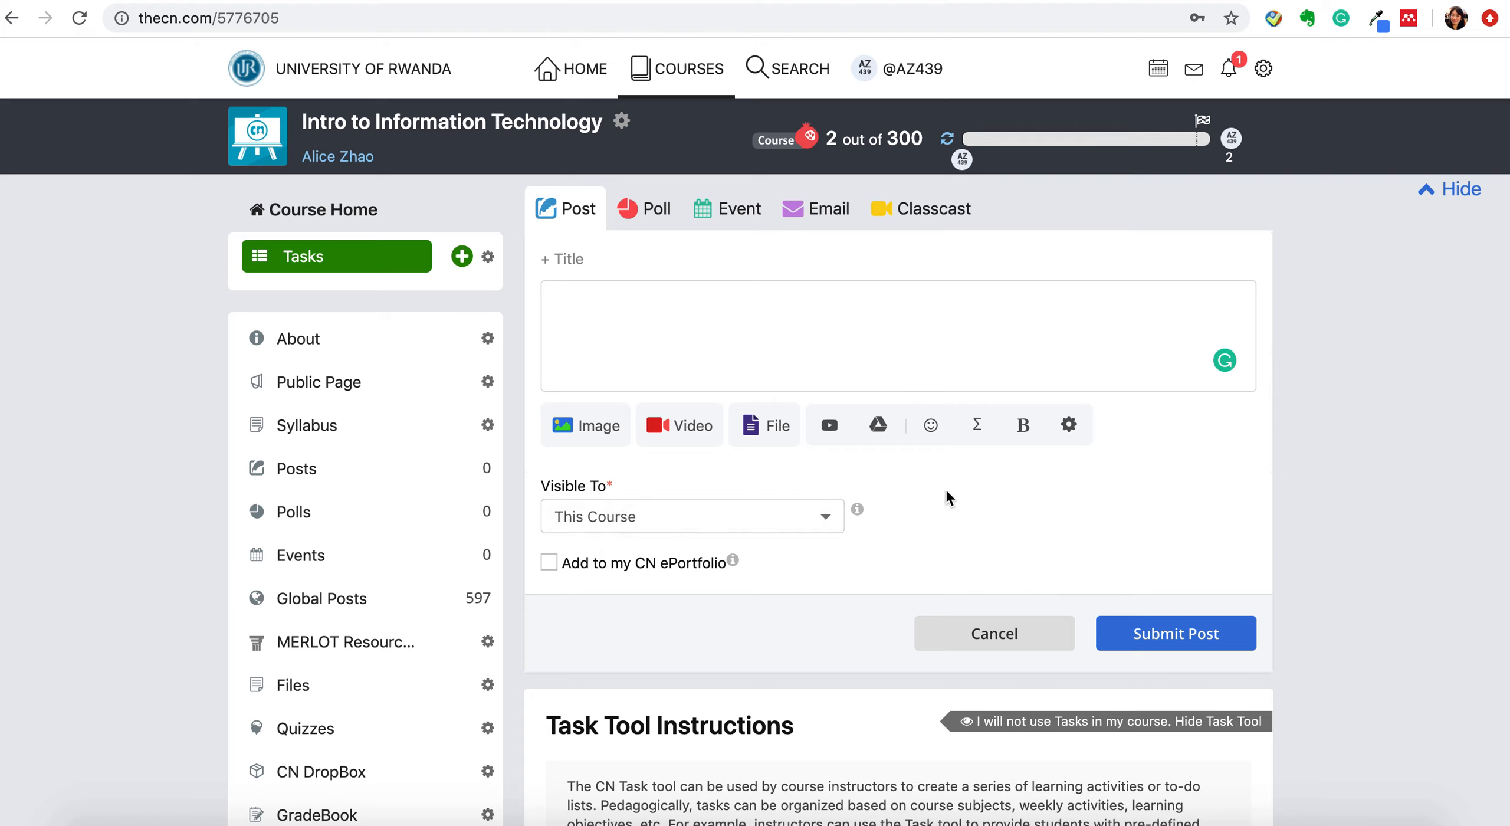
- Open the list of course settings
{"action": "left_click", "coordinate": [622, 122]}
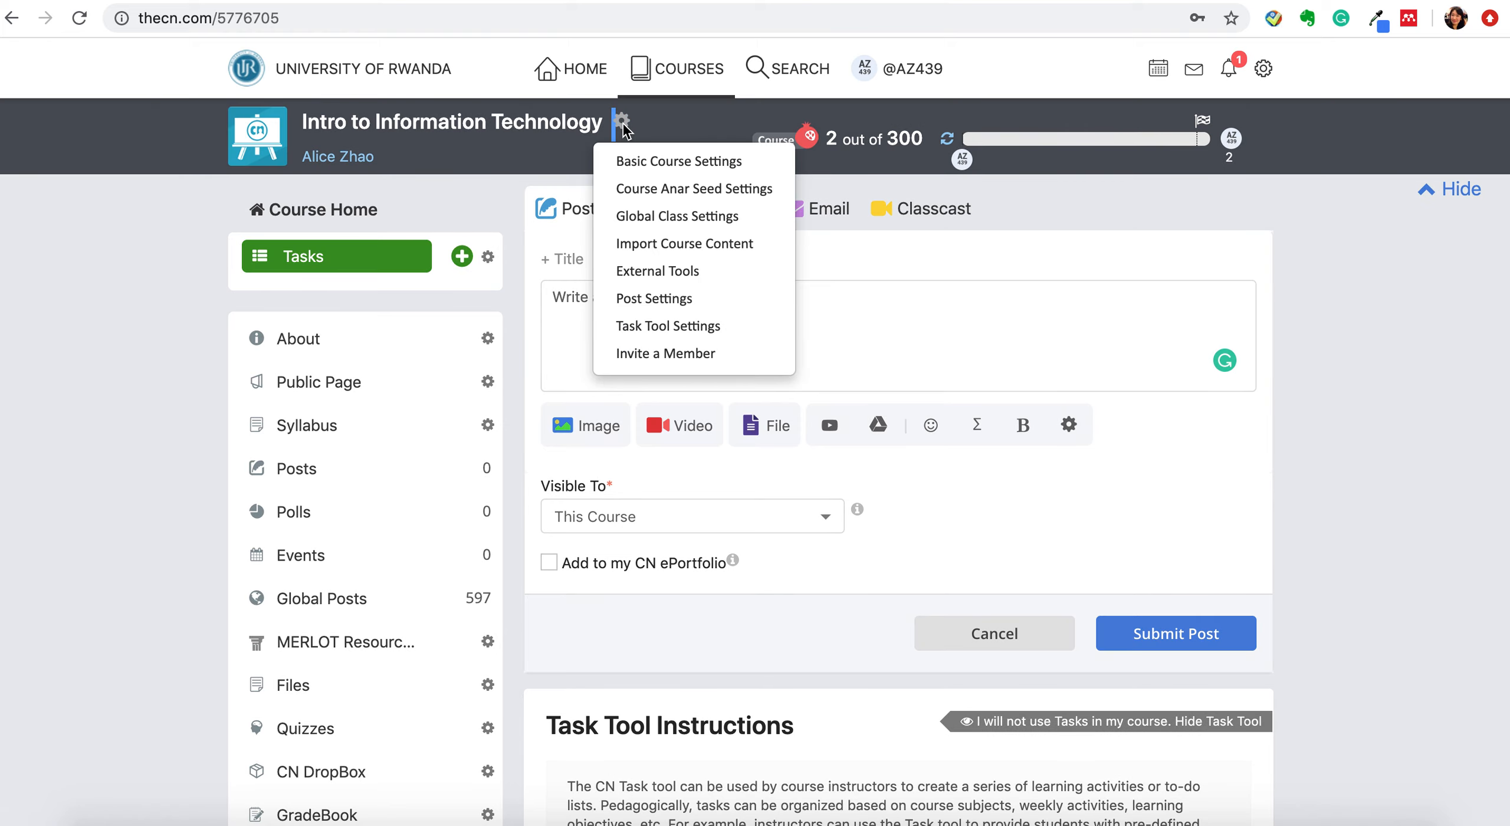